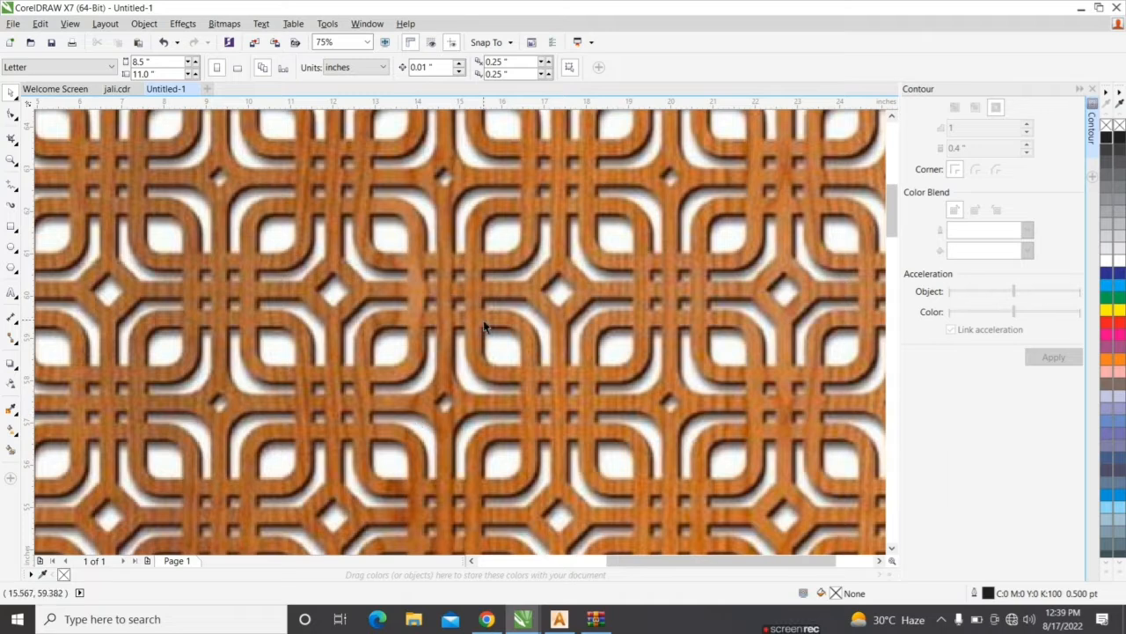
Draw a square about 4.375 inches wide around one motif of the lattice image and shift it slightly left to match the motif's outer edges.
{"action": "scroll", "coordinate": [517, 273], "scroll_direction": "down", "scroll_amount": 1}
{"action": "left_click", "coordinate": [305, 281]}
{"action": "left_click", "coordinate": [123, 244]}
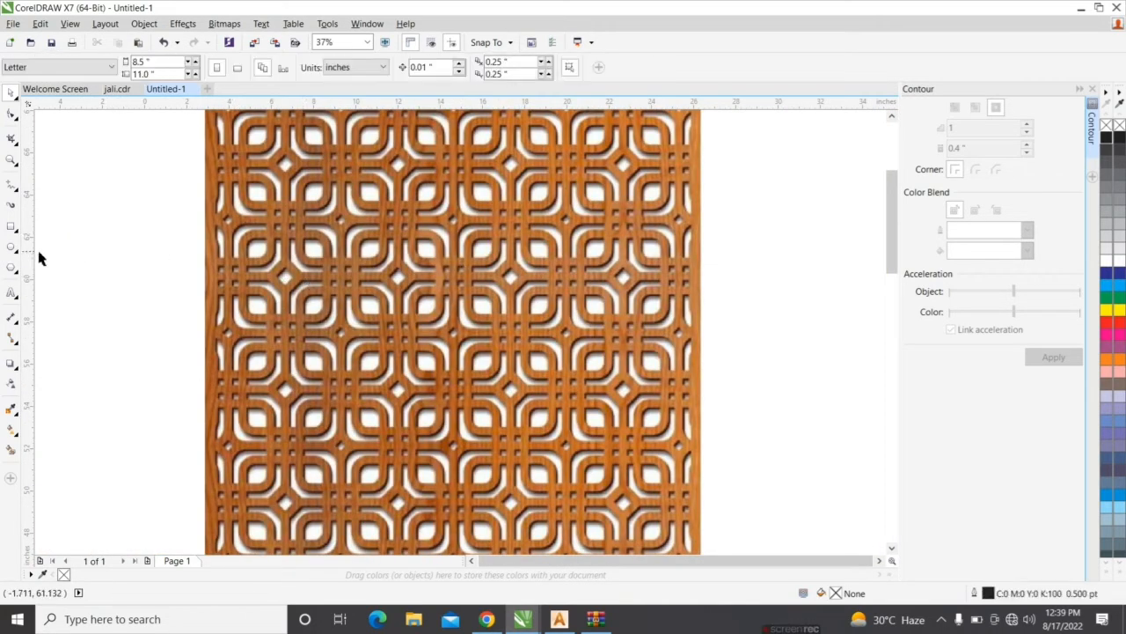
{"action": "left_click", "coordinate": [12, 226]}
{"action": "scroll", "coordinate": [398, 242], "scroll_direction": "up", "scroll_amount": 1}
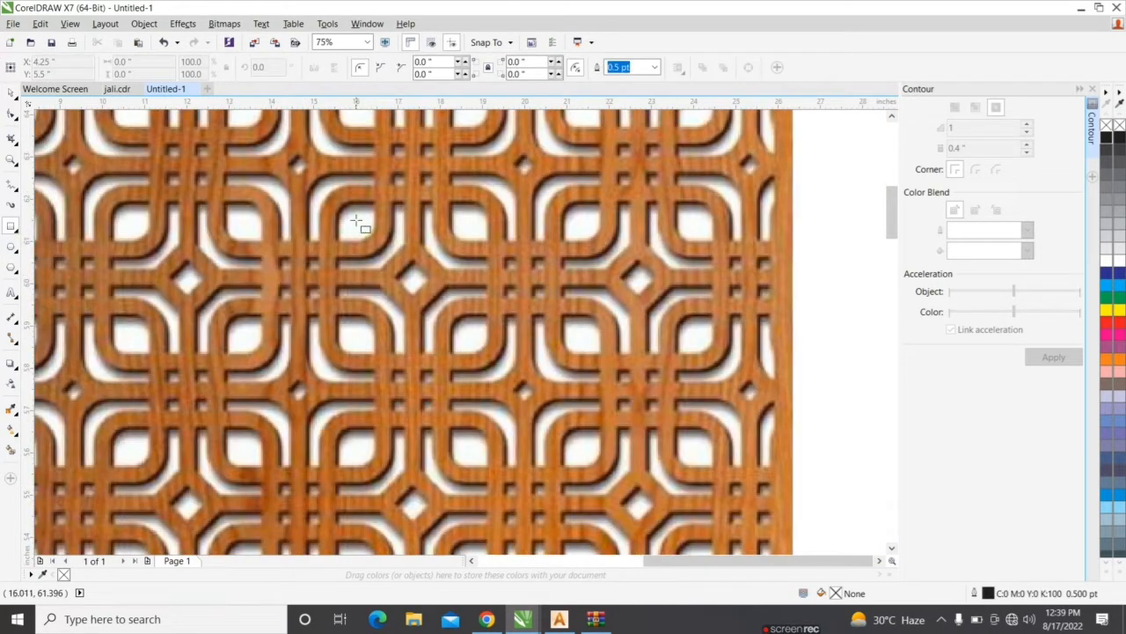
{"action": "left_click_drag", "start_coordinate": [327, 186], "coordinate": [491, 381]}
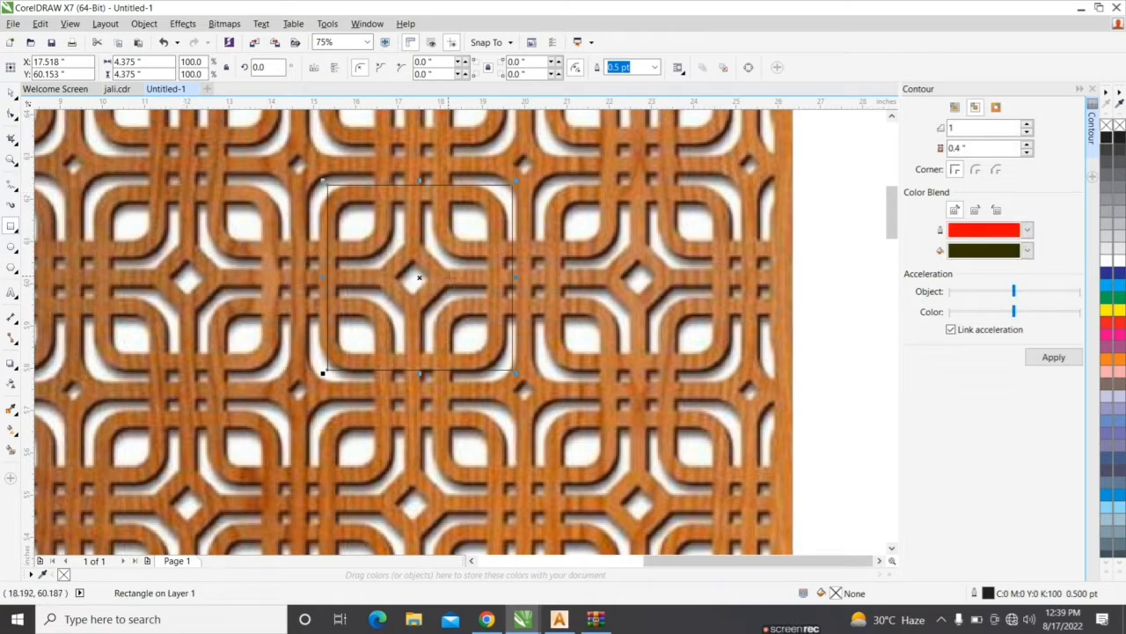
{"action": "scroll", "coordinate": [335, 298], "scroll_direction": "up", "scroll_amount": 2}
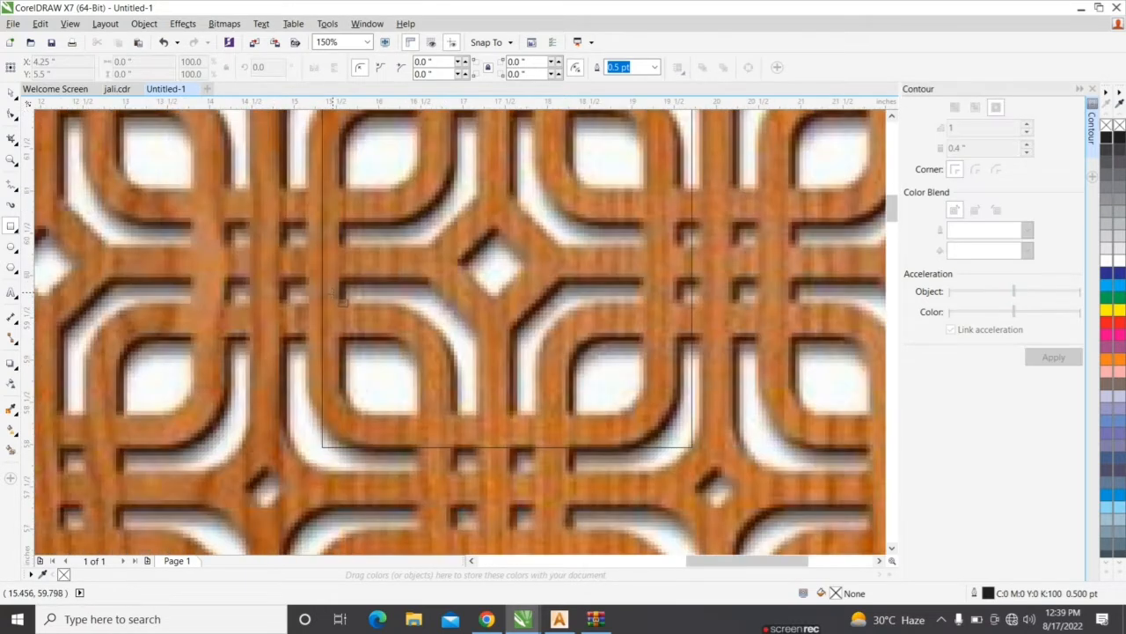
{"action": "left_click_drag", "start_coordinate": [330, 295], "coordinate": [381, 308]}
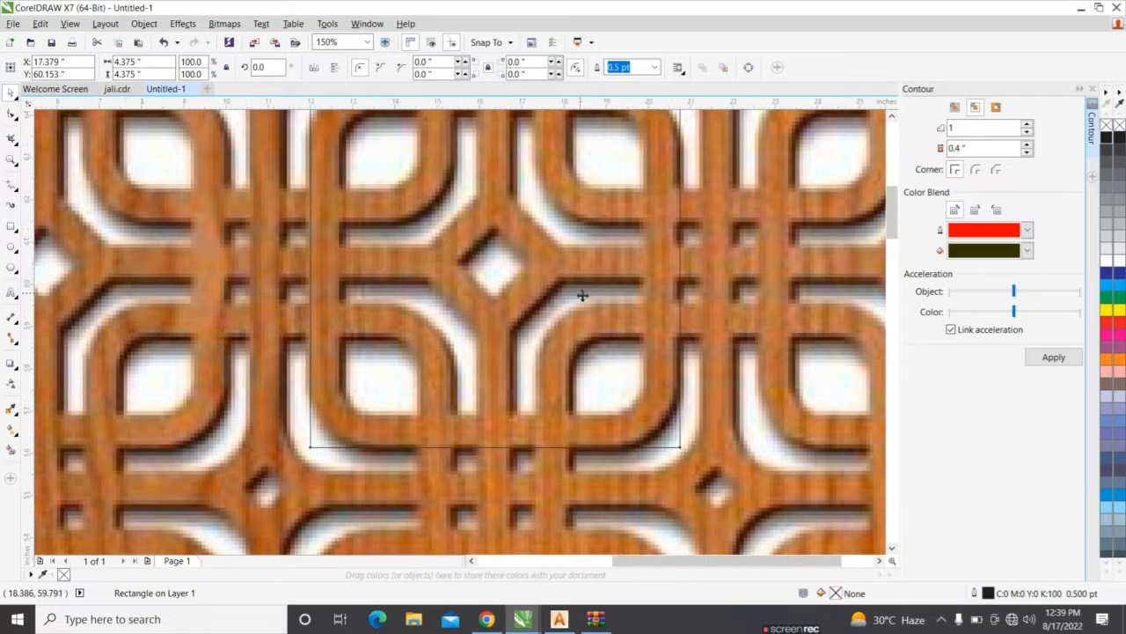
Round all four corners of the square to a radius of about 0.708 inch, following the motif's curve.
{"action": "scroll", "coordinate": [583, 296], "scroll_direction": "down", "scroll_amount": 2}
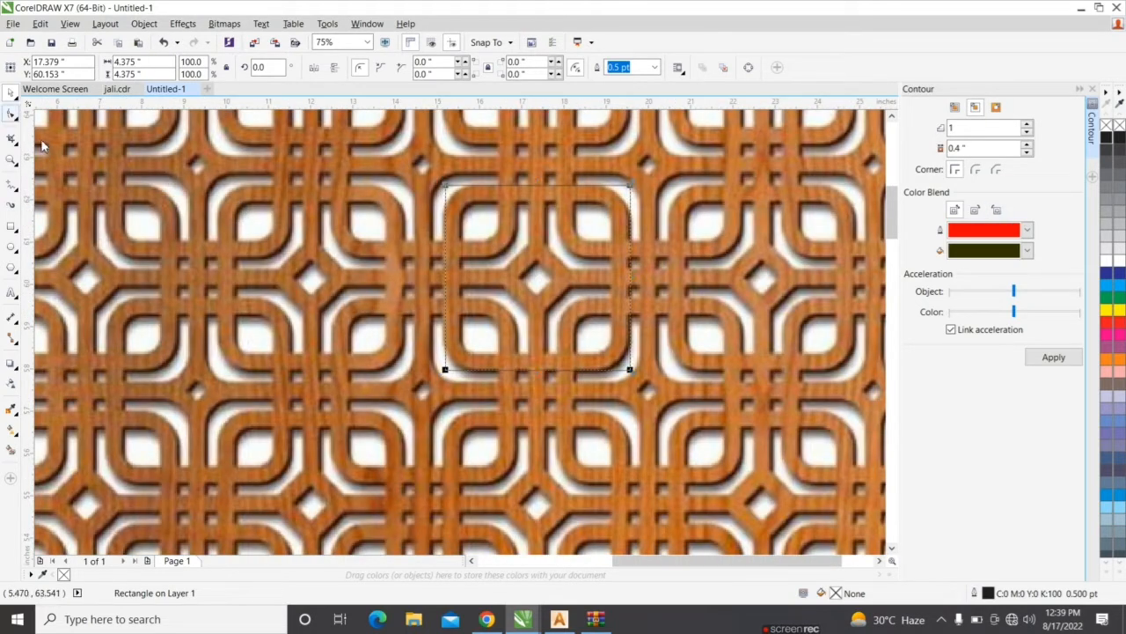
{"action": "scroll", "coordinate": [467, 211], "scroll_direction": "up", "scroll_amount": 4}
{"action": "scroll", "coordinate": [396, 213], "scroll_direction": "down", "scroll_amount": 2}
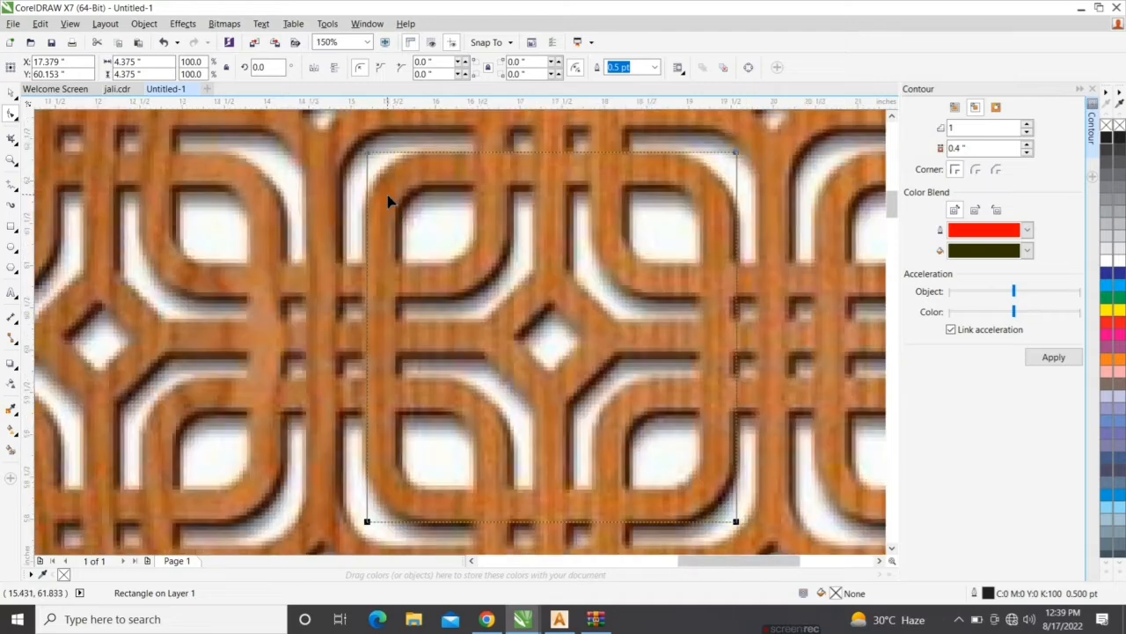
{"action": "left_click_drag", "start_coordinate": [369, 157], "coordinate": [367, 212]}
{"action": "left_click", "coordinate": [388, 228]}
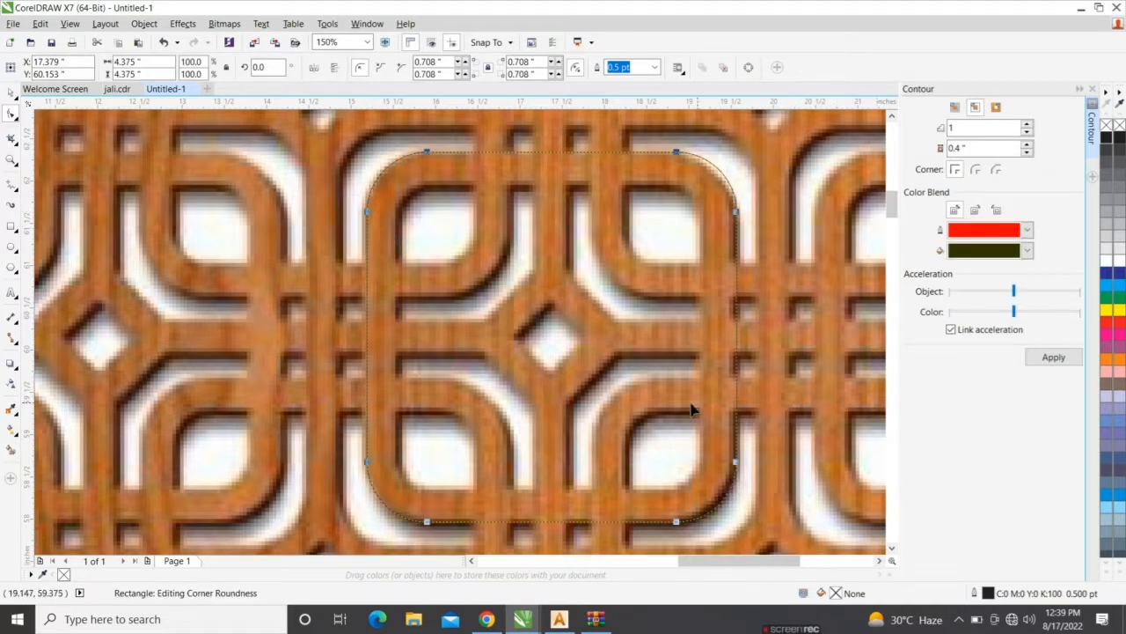
{"action": "left_click", "coordinate": [547, 376]}
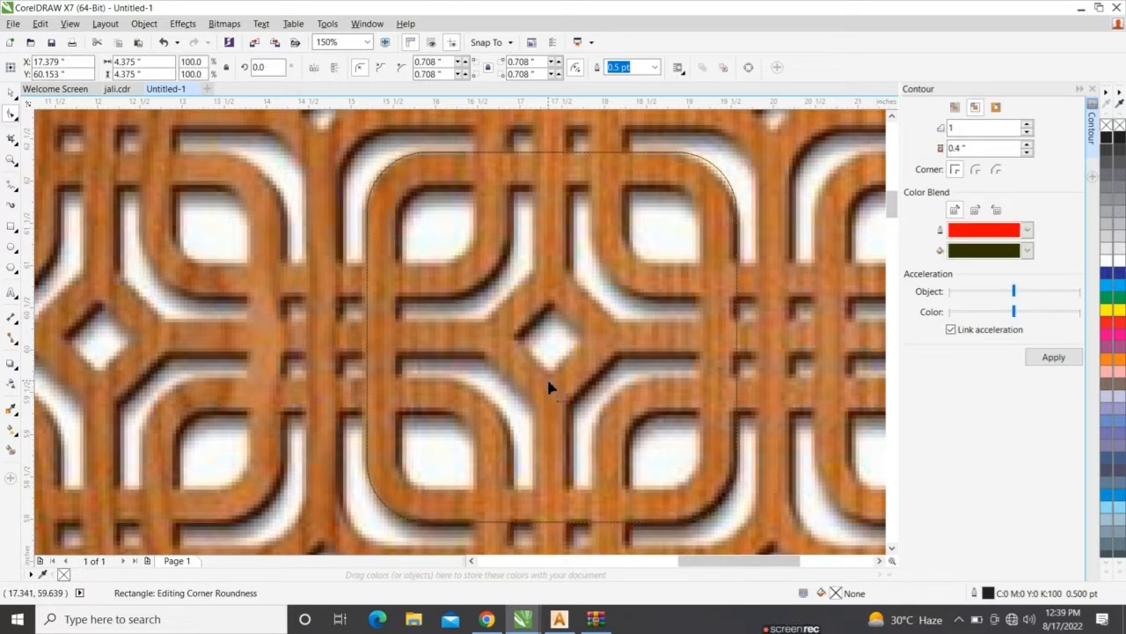
{"action": "left_click", "coordinate": [459, 308]}
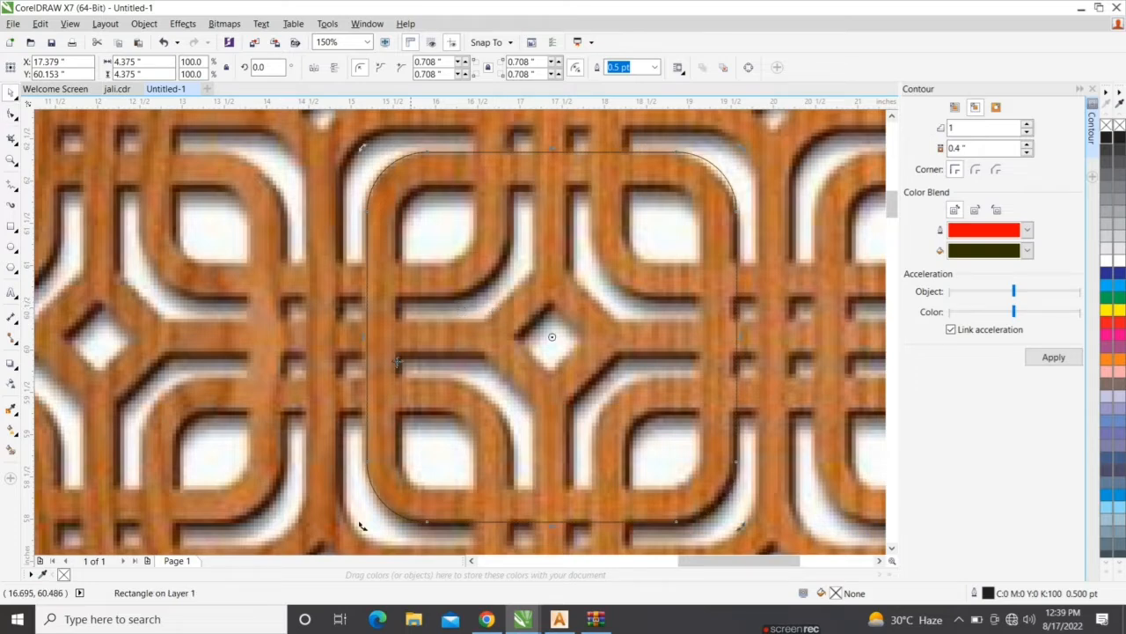
Select the lattice bitmap together with the rounded square and align their centers horizontally and vertically.
{"action": "scroll", "coordinate": [495, 310], "scroll_direction": "down", "scroll_amount": 7}
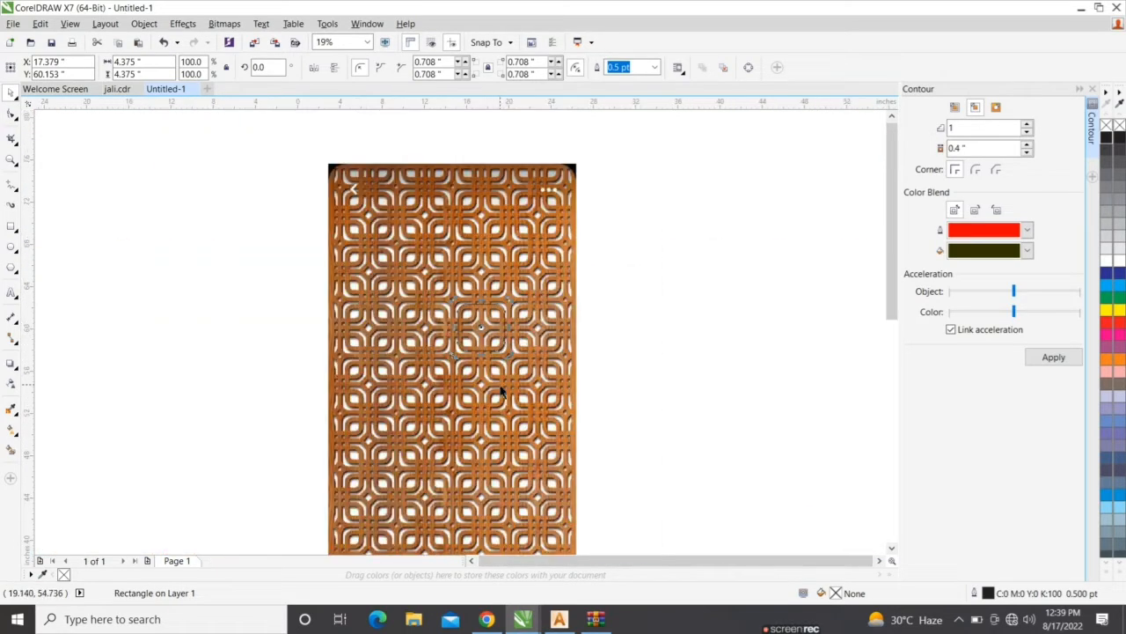
{"action": "left_click", "coordinate": [500, 386], "text": "shift"}
{"action": "key", "text": "e"}
{"action": "key", "text": "c"}
{"action": "scroll", "coordinate": [450, 375], "scroll_direction": "up", "scroll_amount": 2}
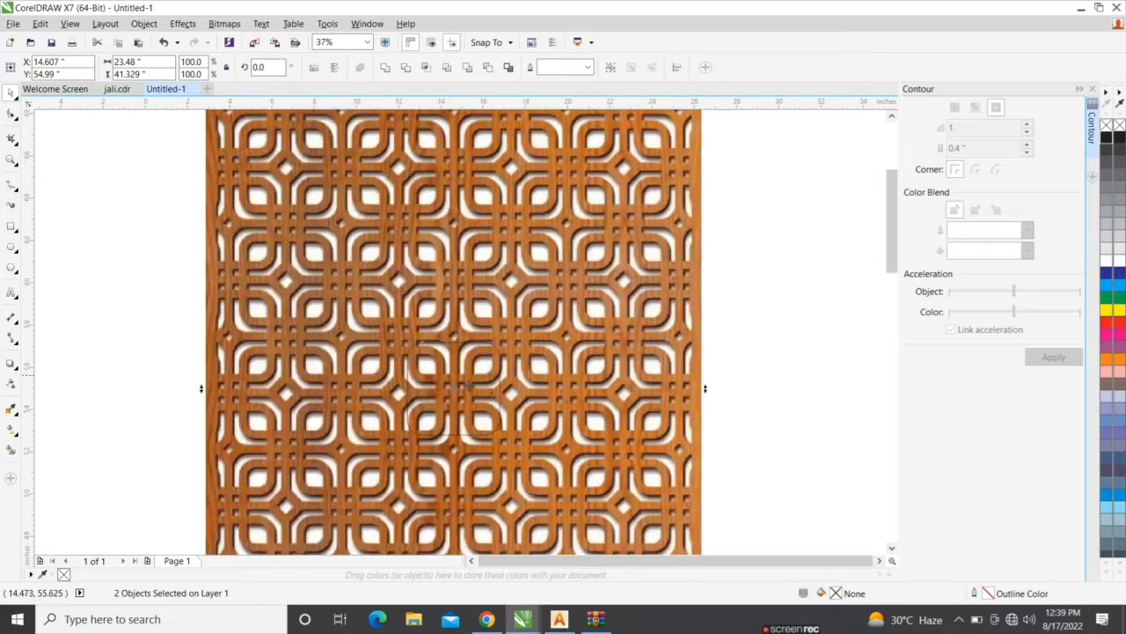
Move the lattice bitmap and the rounded square together to the right, to about X 21.02 and Y 54.78 inches.
{"action": "scroll", "coordinate": [527, 440], "scroll_direction": "up", "scroll_amount": 4}
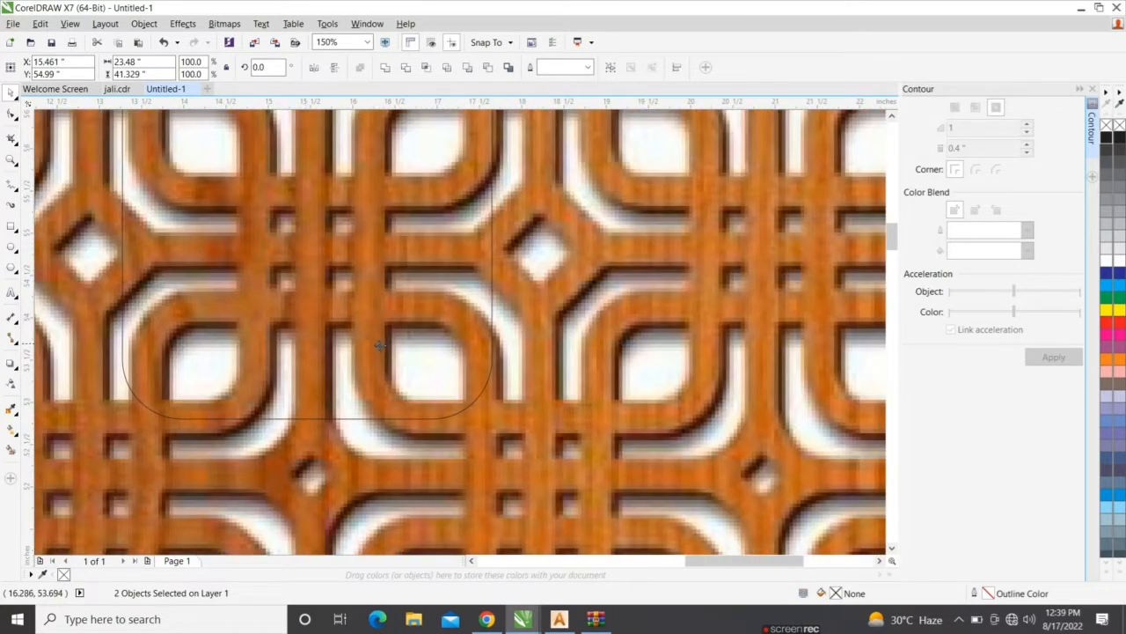
{"action": "left_click_drag", "start_coordinate": [379, 345], "coordinate": [614, 345]}
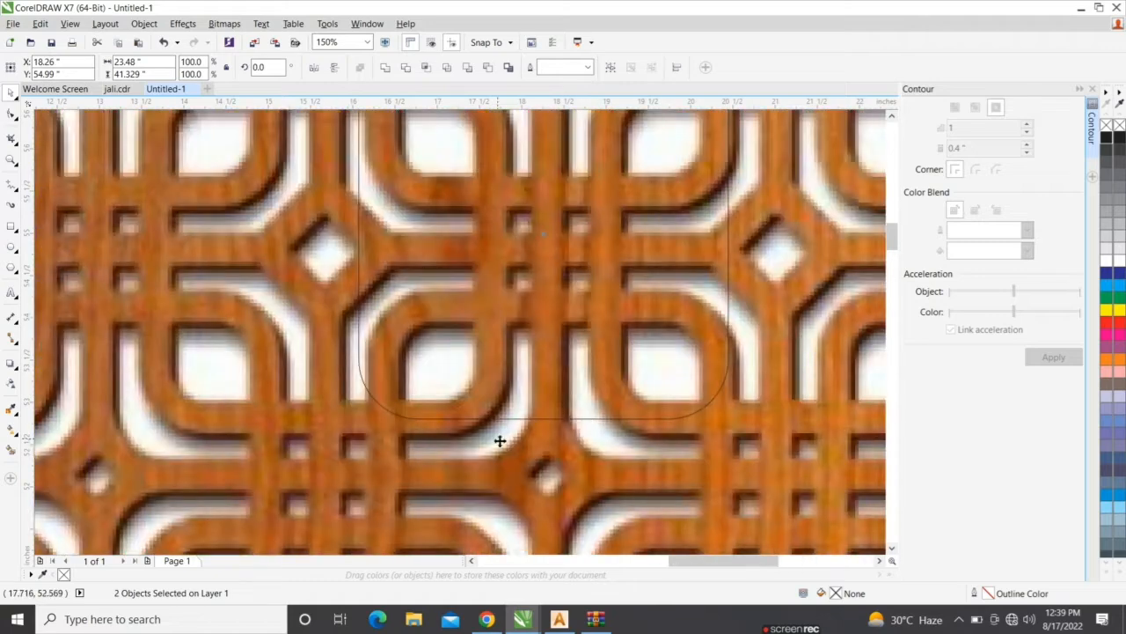
{"action": "scroll", "coordinate": [458, 362], "scroll_direction": "down", "scroll_amount": 2}
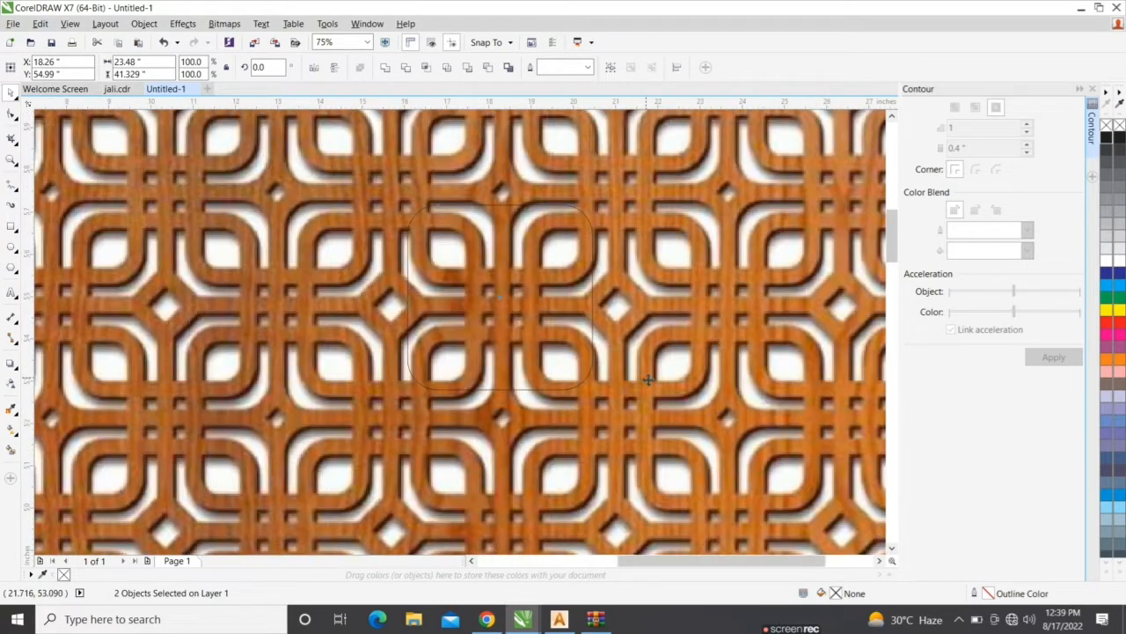
{"action": "scroll", "coordinate": [650, 380], "scroll_direction": "up", "scroll_amount": 2}
{"action": "left_click_drag", "start_coordinate": [407, 392], "coordinate": [639, 407]}
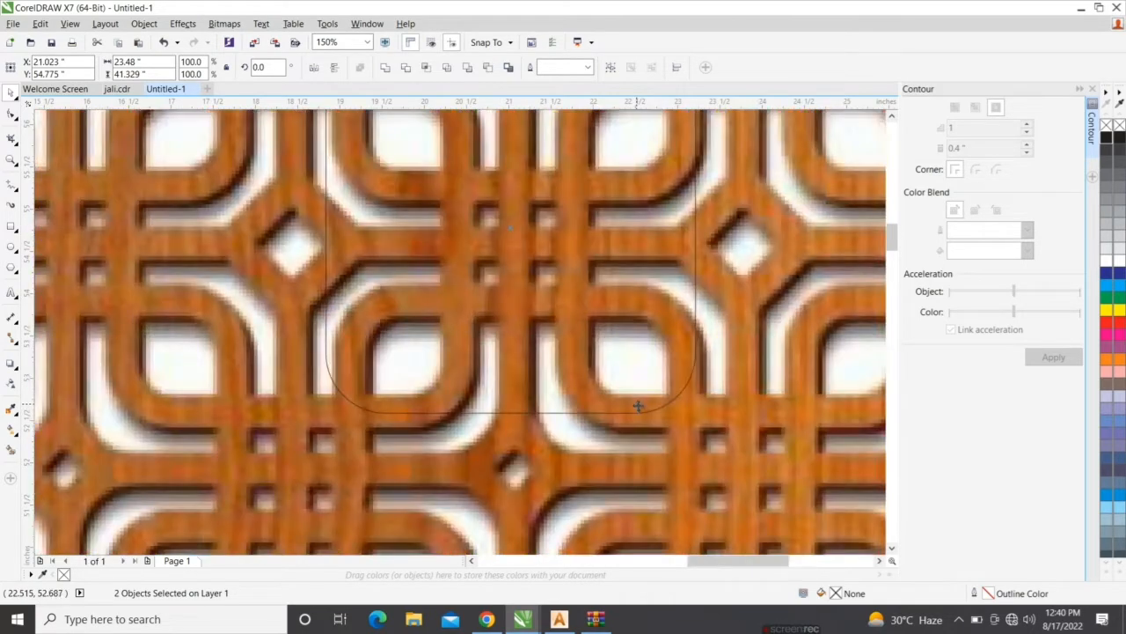
Select only the rounded square and reposition it over the neighboring motif, at about X 23.75 and Y 54.59 inches.
{"action": "scroll", "coordinate": [616, 387], "scroll_direction": "down", "scroll_amount": 6}
{"action": "left_click_drag", "start_coordinate": [343, 266], "coordinate": [717, 391]}
{"action": "scroll", "coordinate": [528, 321], "scroll_direction": "up", "scroll_amount": 6}
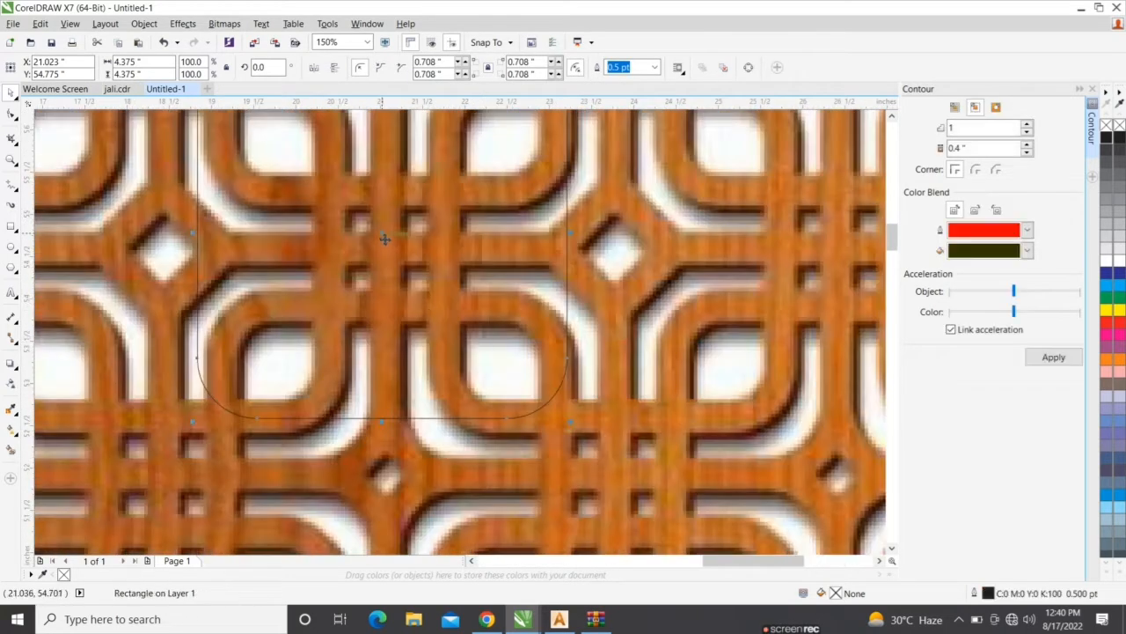
{"action": "left_click_drag", "start_coordinate": [385, 238], "coordinate": [615, 310]}
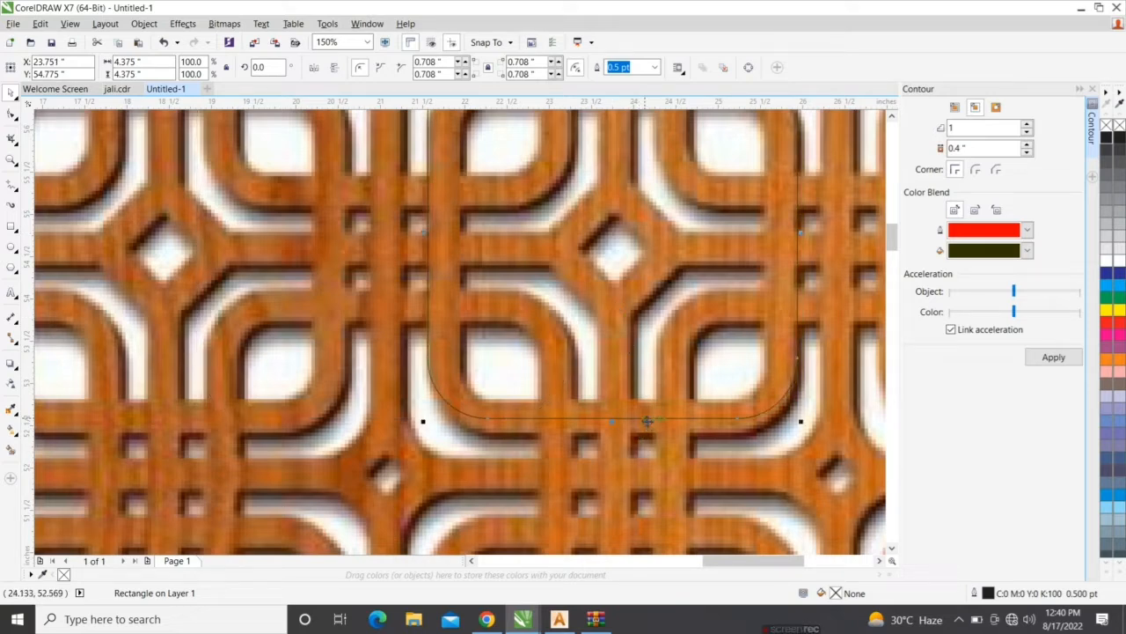
{"action": "scroll", "coordinate": [643, 419], "scroll_direction": "down", "scroll_amount": 2}
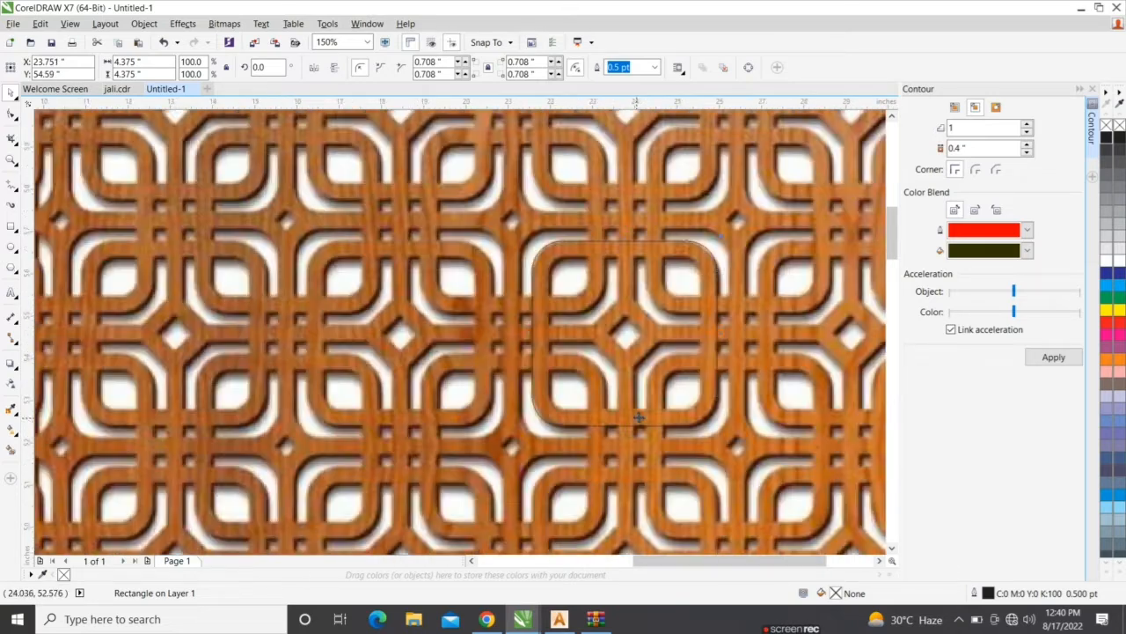
Apply a one-step inside contour with a 1.0 inch offset to the rounded square.
{"action": "double_click", "coordinate": [983, 148]}
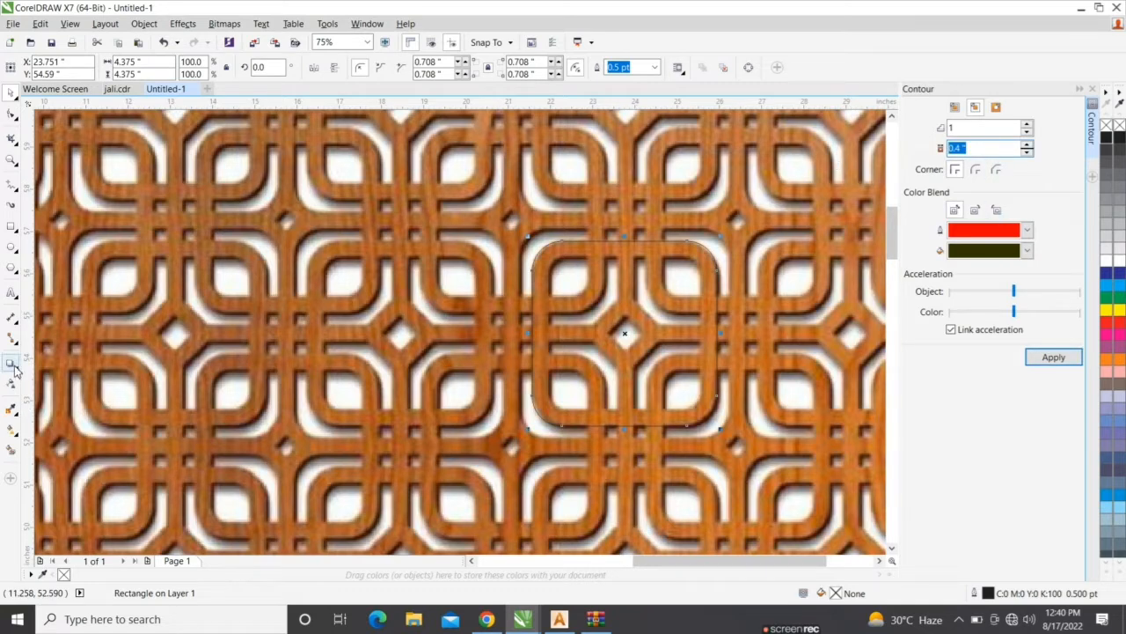
{"action": "type", "text": "1."}
{"action": "key", "text": "Return"}
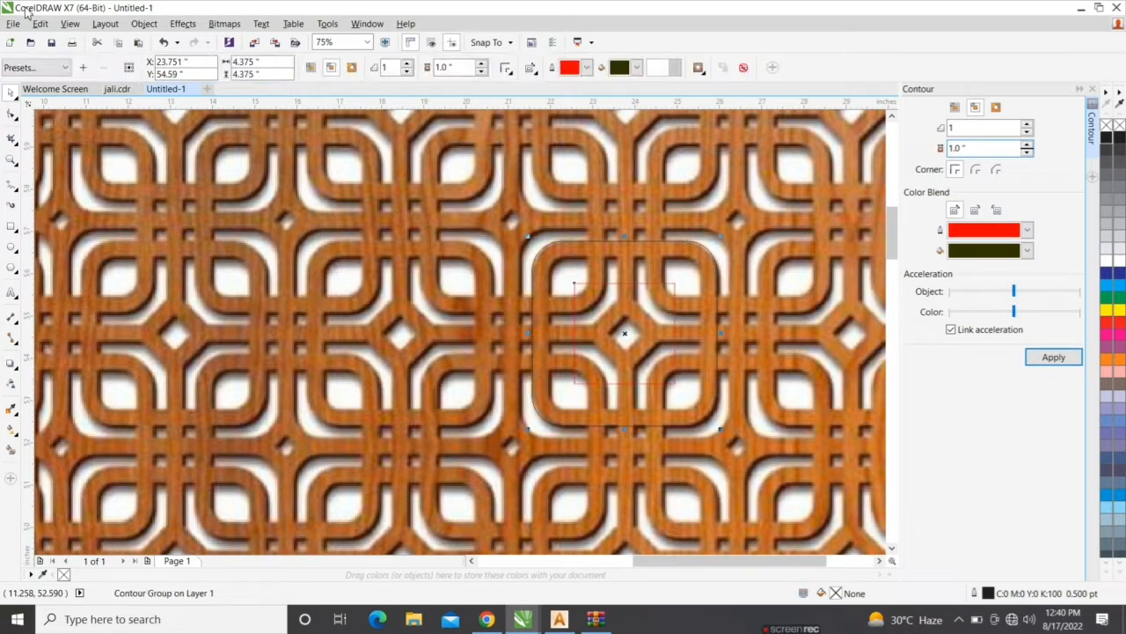
Switch the contour to round corners and set its offset to 0.5 inch.
{"action": "left_click", "coordinate": [980, 169]}
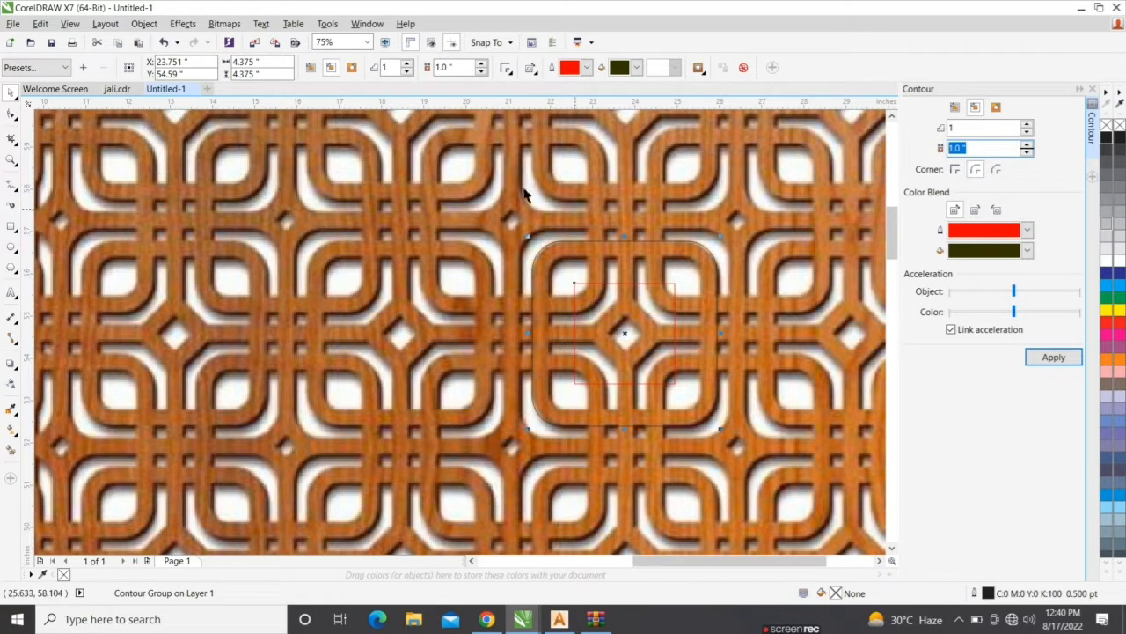
{"action": "type", "text": "0.5"}
{"action": "key", "text": "Return"}
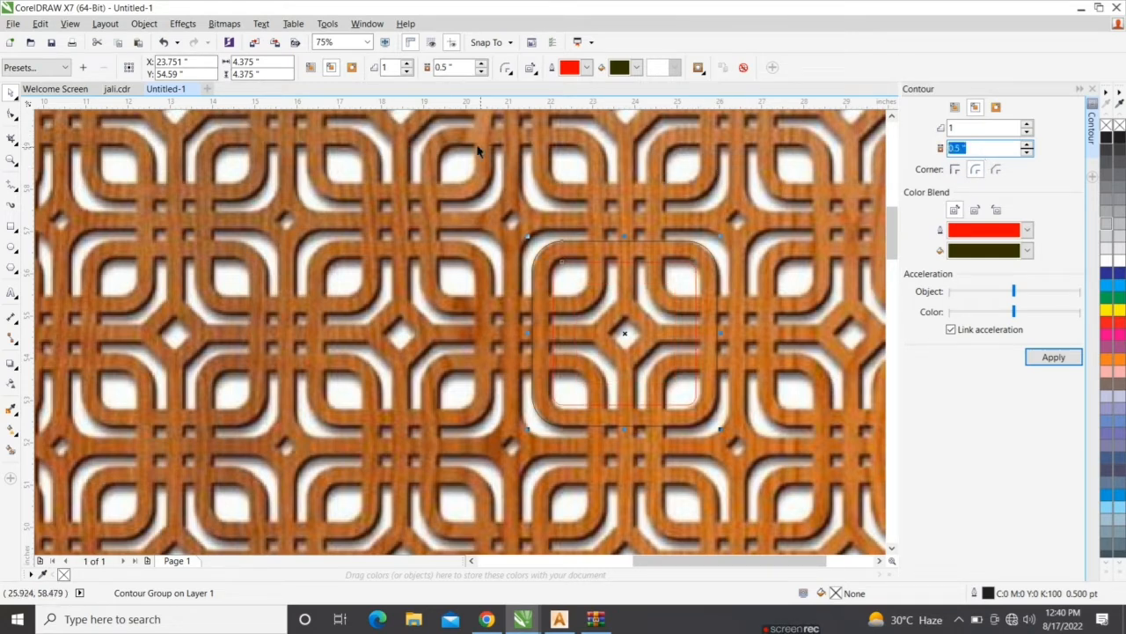
Set the contour offset to 0.4 inch to match the thickness of the wooden band.
{"action": "key", "text": "BackSpace"}
{"action": "type", "text": ".4"}
{"action": "key", "text": "Return"}
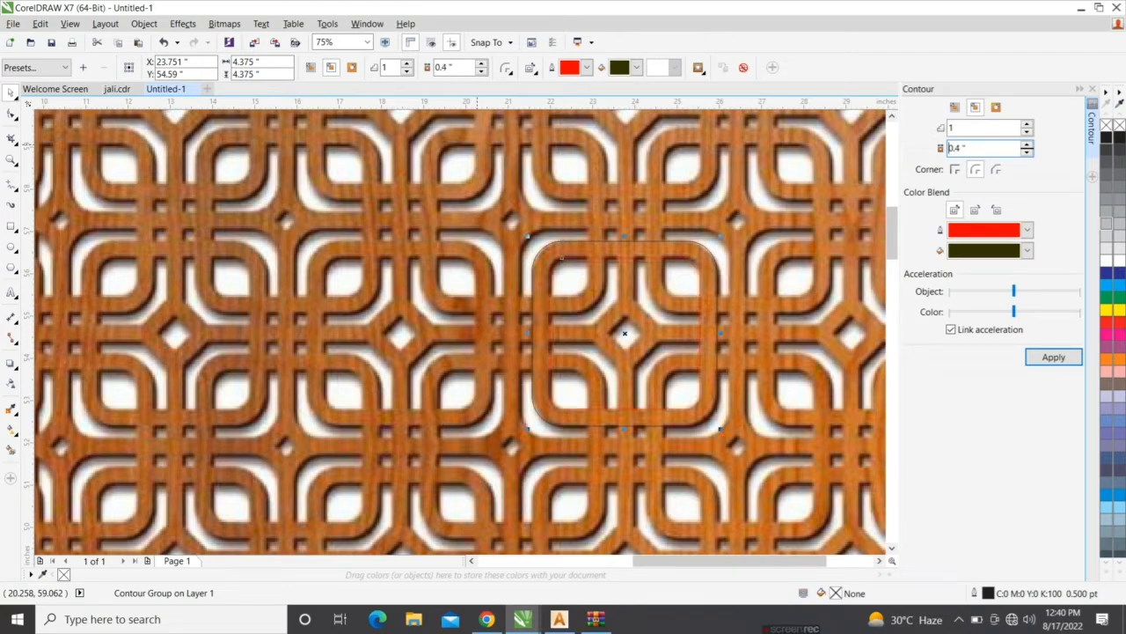
{"action": "scroll", "coordinate": [570, 259], "scroll_direction": "up", "scroll_amount": 4}
{"action": "scroll", "coordinate": [570, 260], "scroll_direction": "down", "scroll_amount": 2}
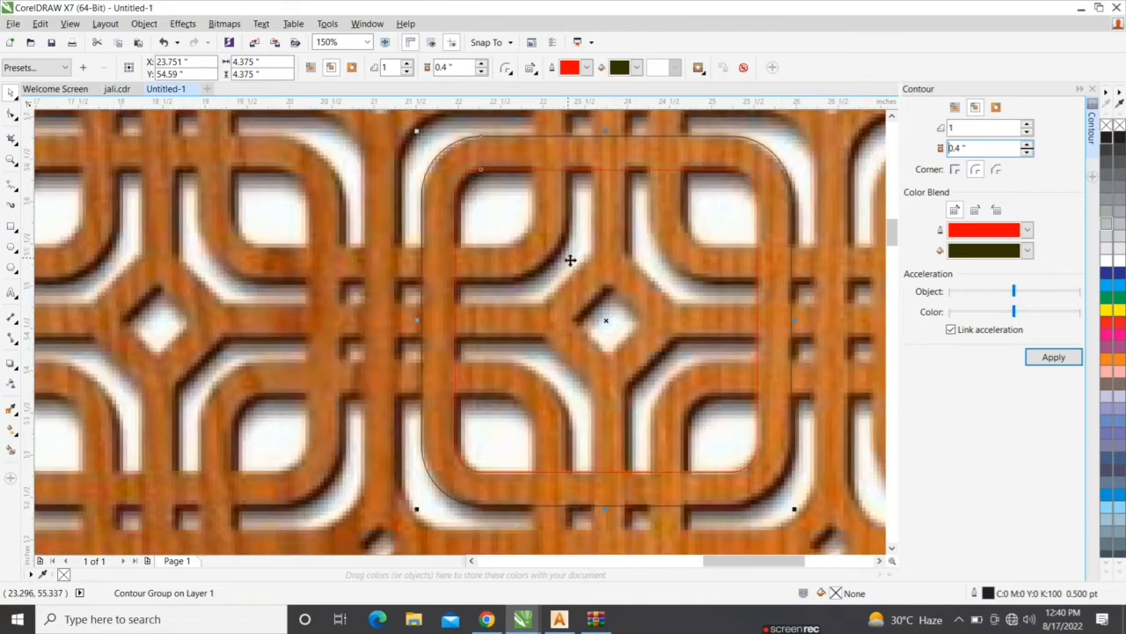
Break the contour group apart and turn the inner and outer outlines into a single hollow frame curve.
{"action": "key", "text": "space"}
{"action": "key", "text": "space"}
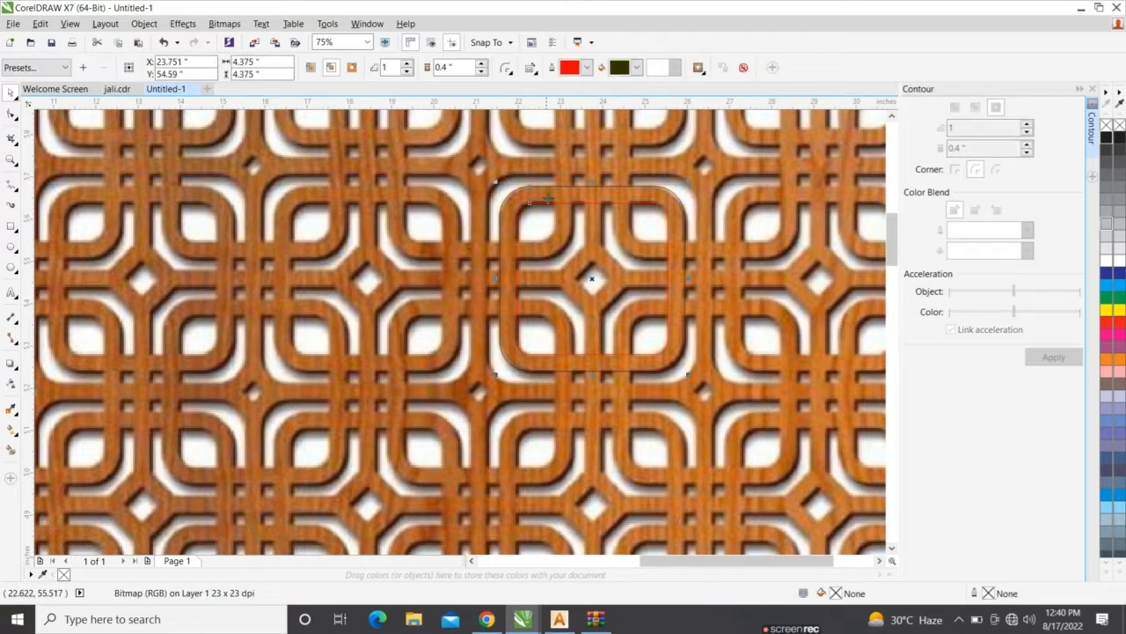
{"action": "scroll", "coordinate": [547, 191], "scroll_direction": "up", "scroll_amount": 1}
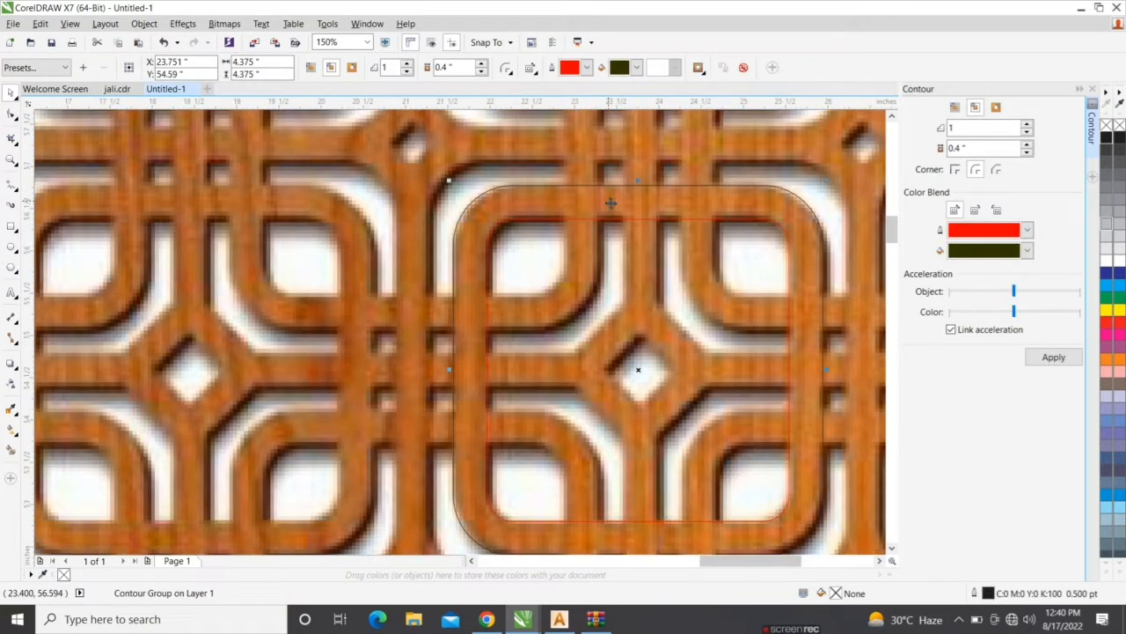
{"action": "key", "text": "ctrl+k"}
{"action": "left_click", "coordinate": [608, 251]}
{"action": "left_click", "coordinate": [595, 218]}
{"action": "left_click", "coordinate": [573, 185], "text": "shift"}
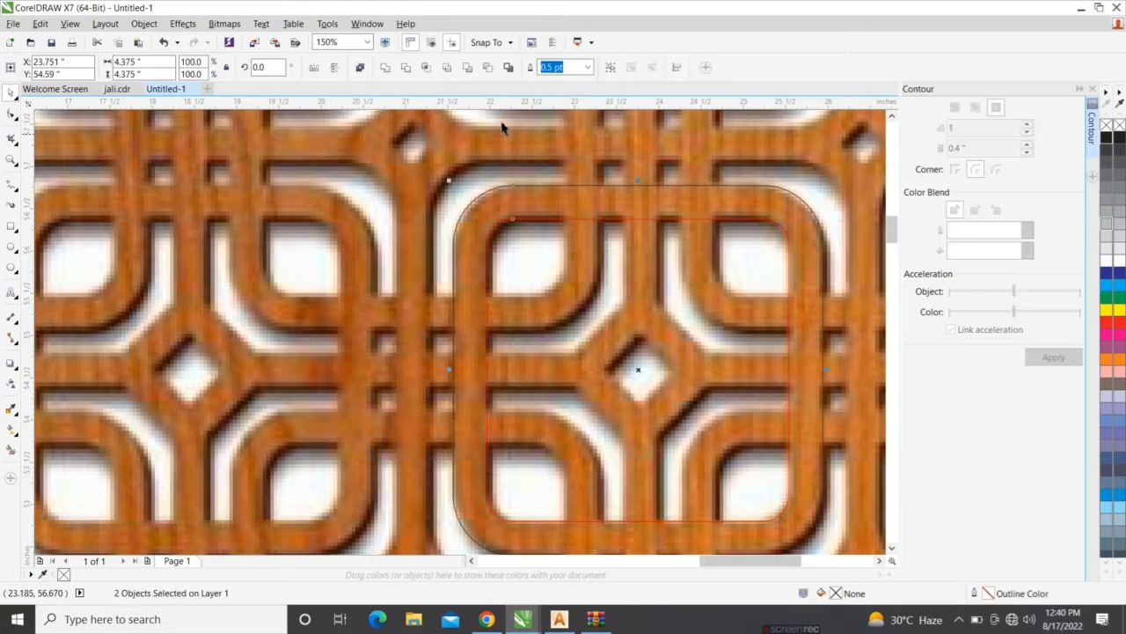
{"action": "left_click", "coordinate": [409, 70]}
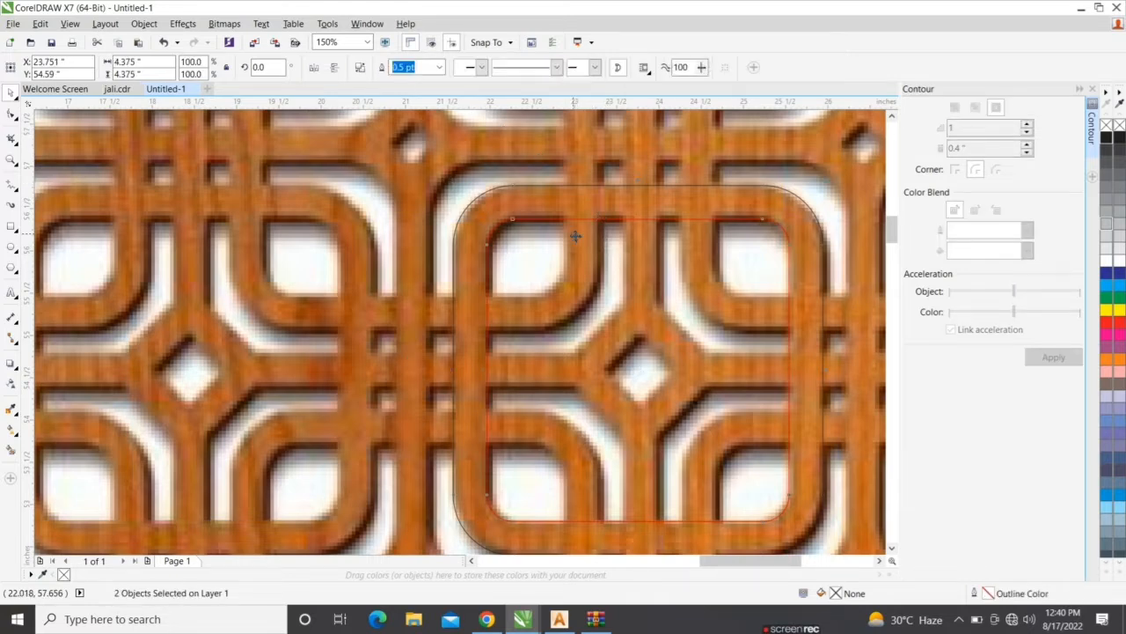
Select the hollow frame curve and fill it with red.
{"action": "key", "text": "Escape"}
{"action": "scroll", "coordinate": [574, 237], "scroll_direction": "down", "scroll_amount": 1}
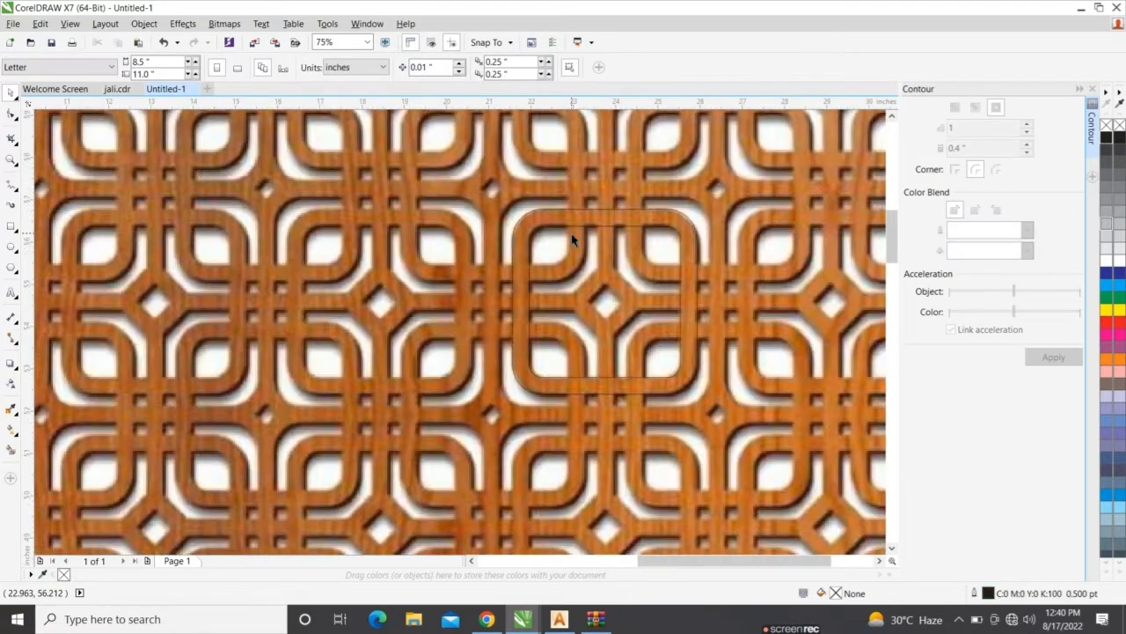
{"action": "left_click", "coordinate": [564, 226]}
{"action": "scroll", "coordinate": [649, 271], "scroll_direction": "up", "scroll_amount": 1}
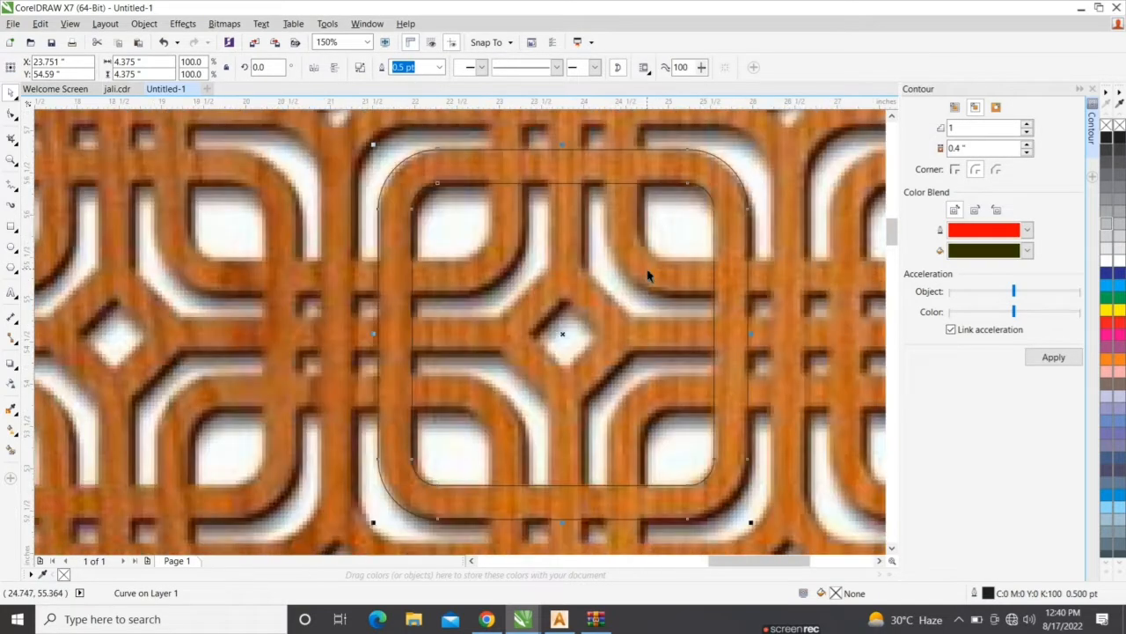
{"action": "left_click", "coordinate": [1108, 325]}
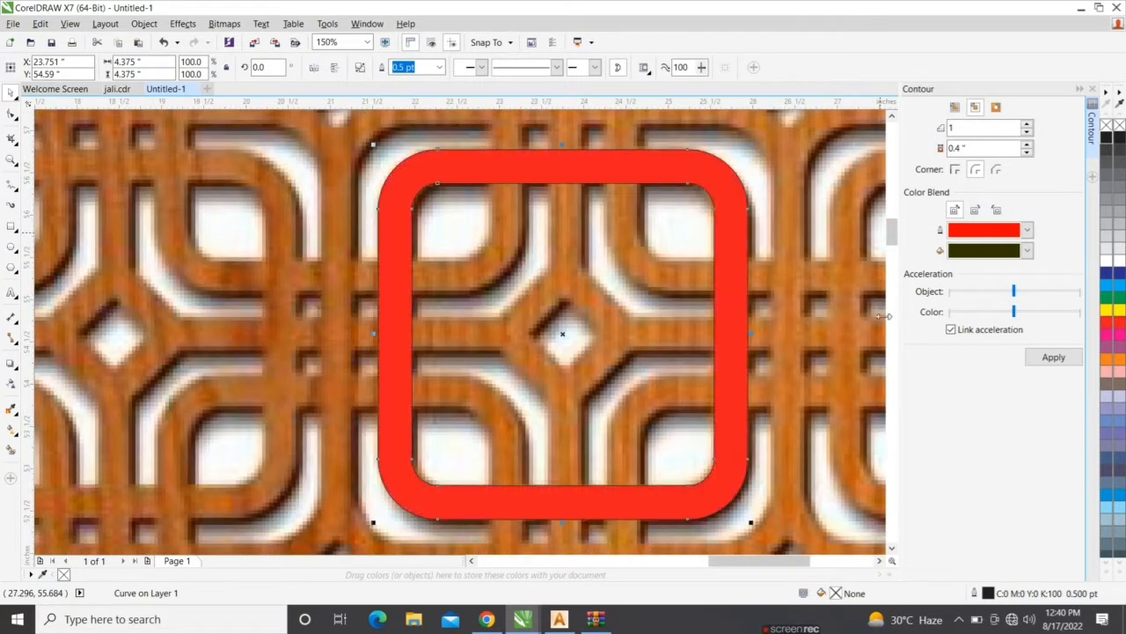
{"action": "scroll", "coordinate": [696, 264], "scroll_direction": "down", "scroll_amount": 2}
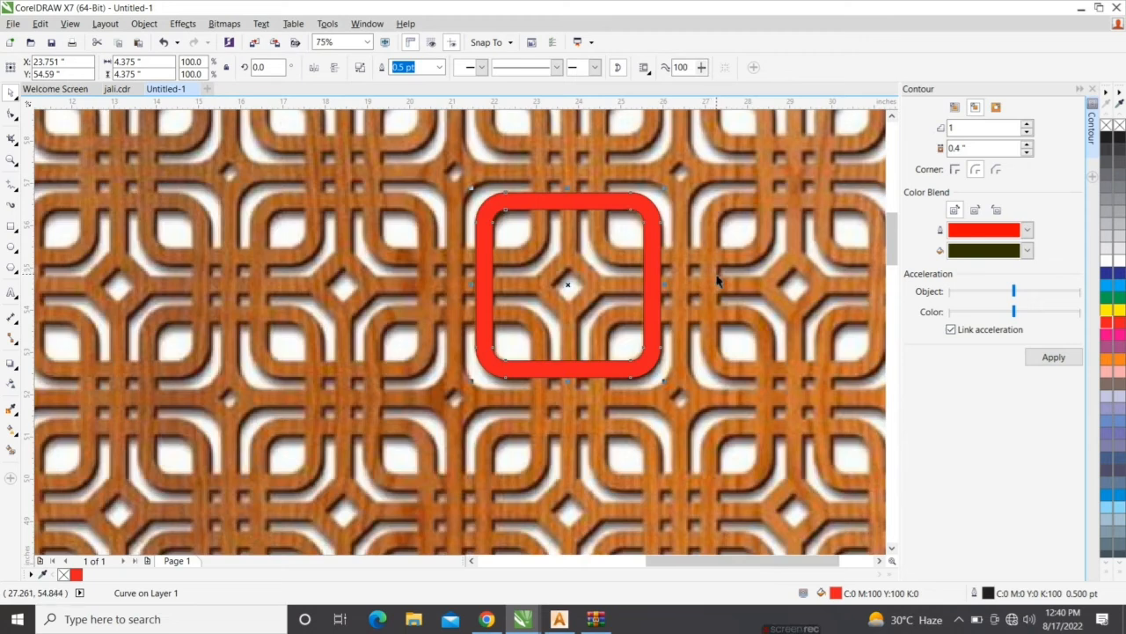
Draw a square about 0.96 inch wide over the small diamond opening inside the frame and rotate it to 315 degrees.
{"action": "left_click", "coordinate": [648, 275]}
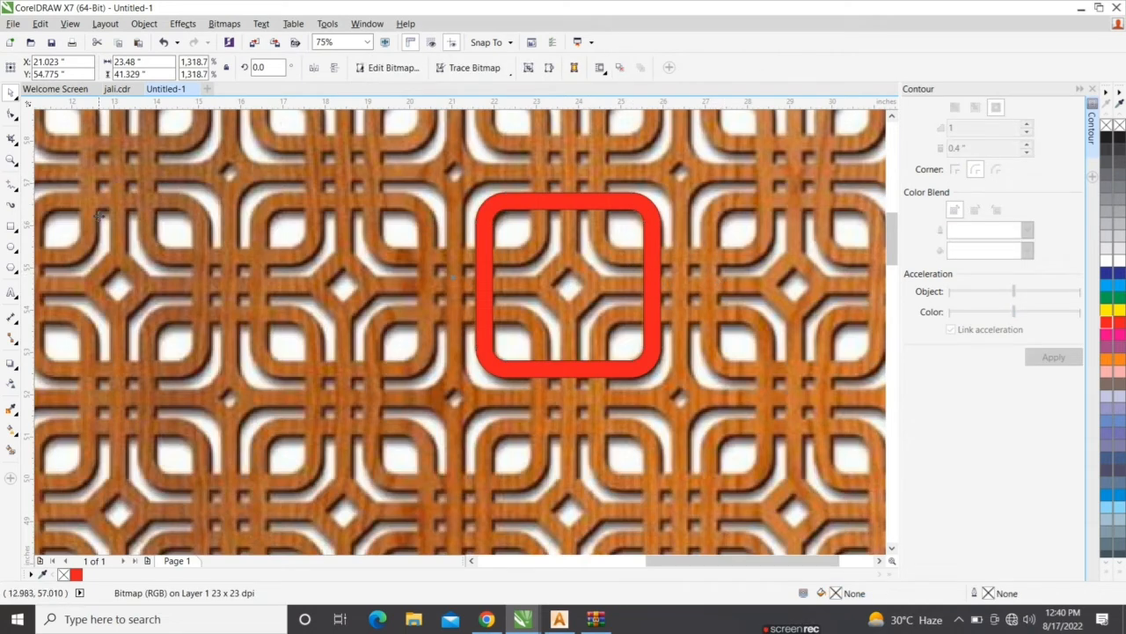
{"action": "key", "text": "F6"}
{"action": "scroll", "coordinate": [548, 293], "scroll_direction": "up", "scroll_amount": 1}
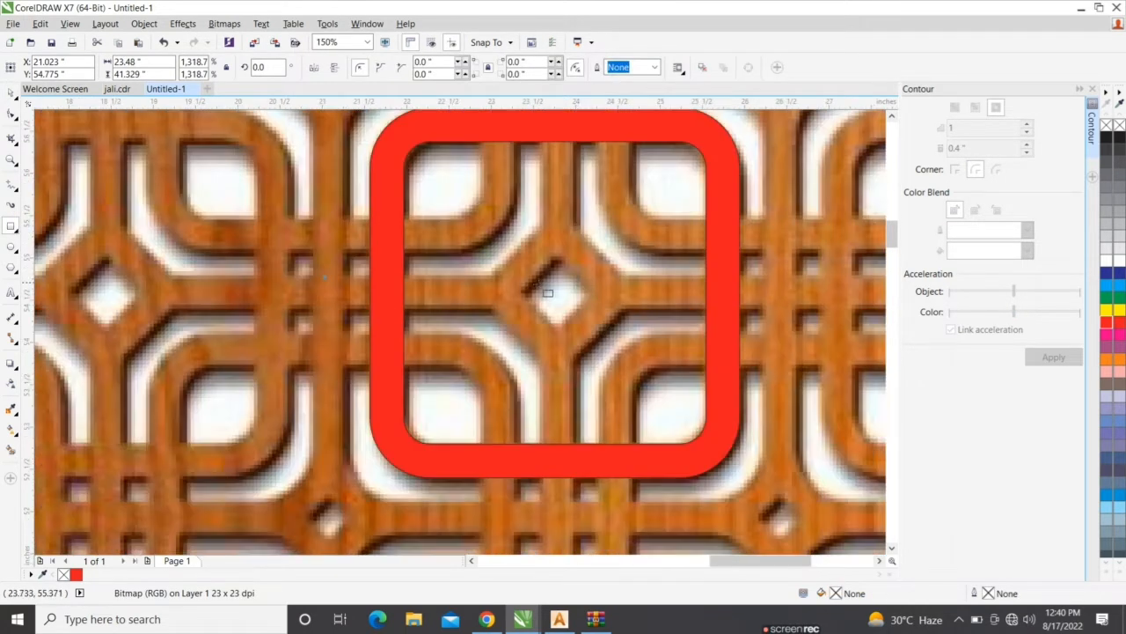
{"action": "left_click_drag", "start_coordinate": [516, 262], "coordinate": [595, 341]}
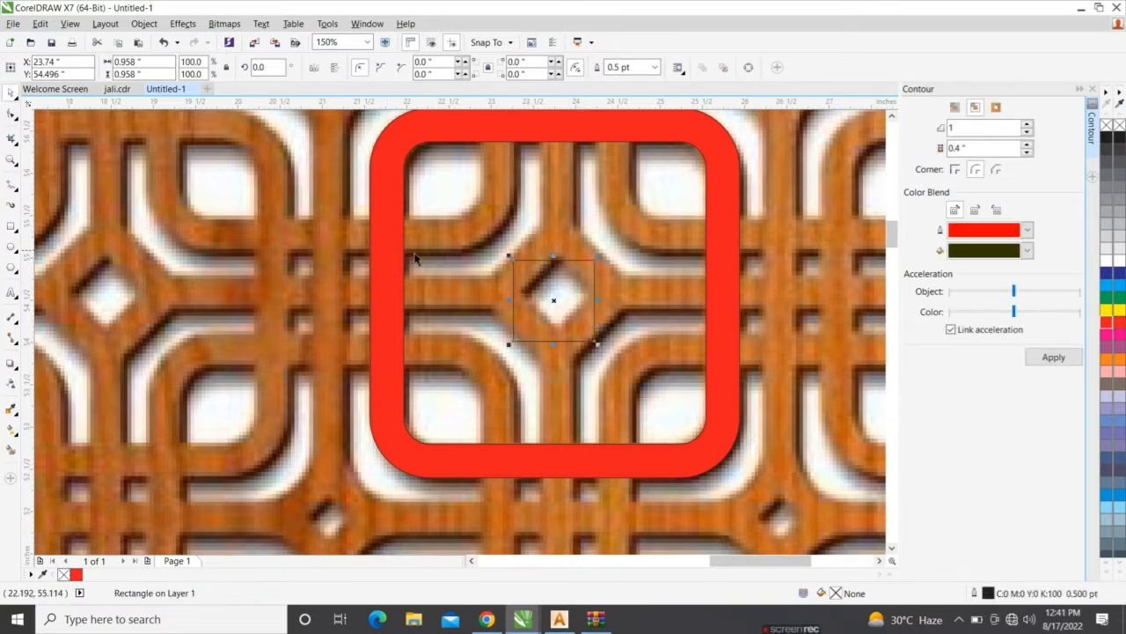
{"action": "left_click", "coordinate": [540, 295]}
{"action": "left_click_drag", "start_coordinate": [599, 262], "coordinate": [612, 303]}
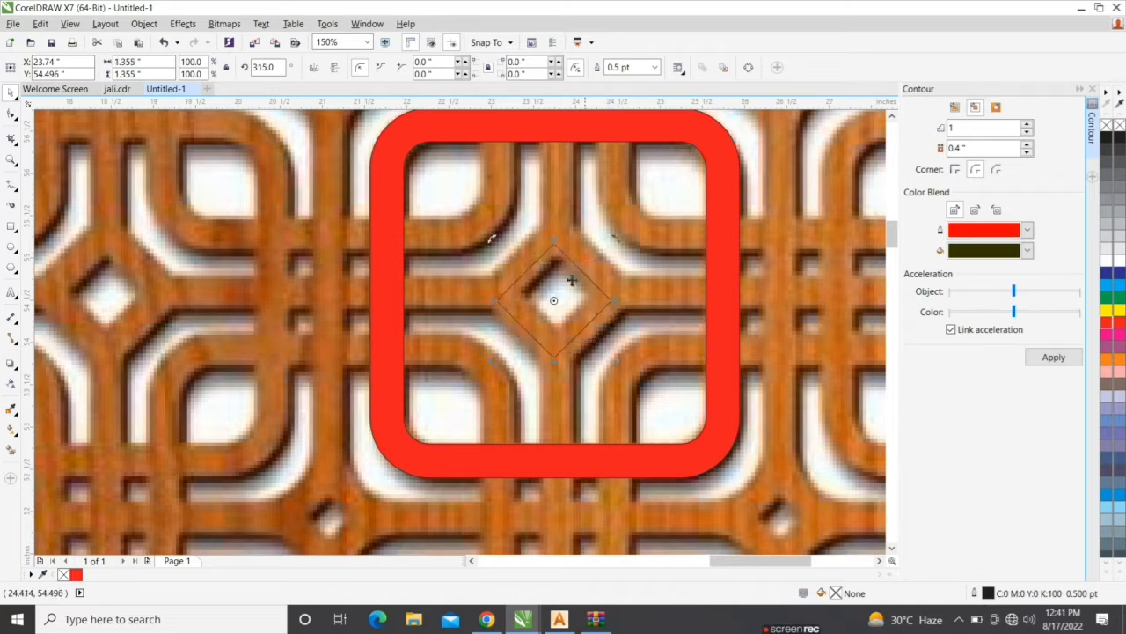
Centre the rotated square on the red frame and enlarge it about its centre to about 1.91 inches wide.
{"action": "left_click", "coordinate": [395, 262], "text": "shift"}
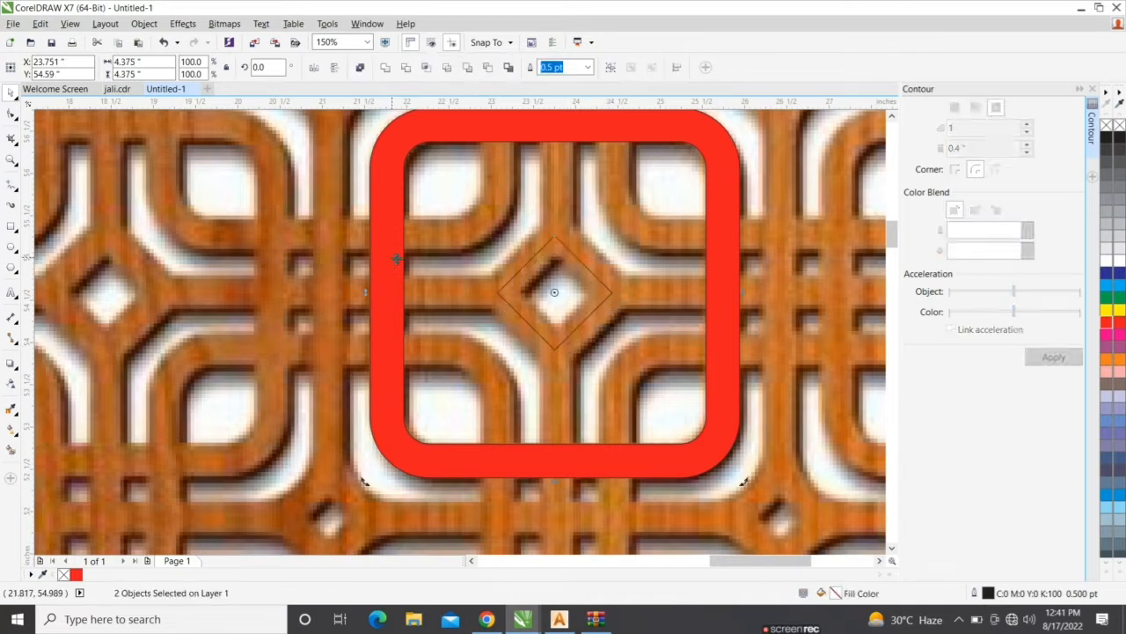
{"action": "left_click", "coordinate": [441, 226]}
{"action": "left_click", "coordinate": [597, 278]}
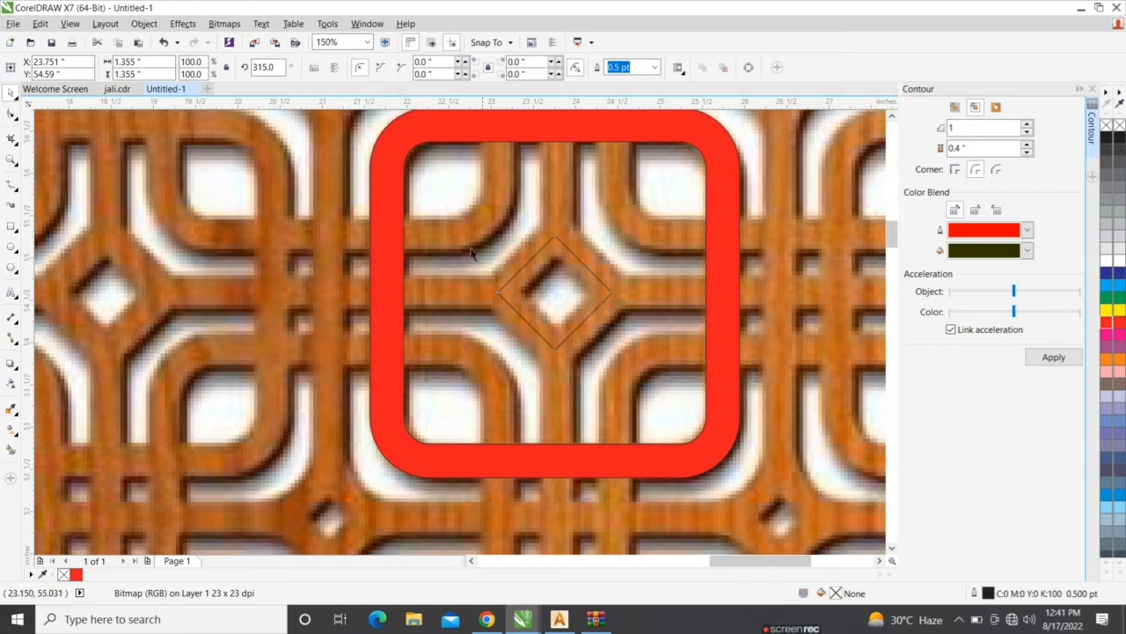
{"action": "left_click", "coordinate": [587, 317]}
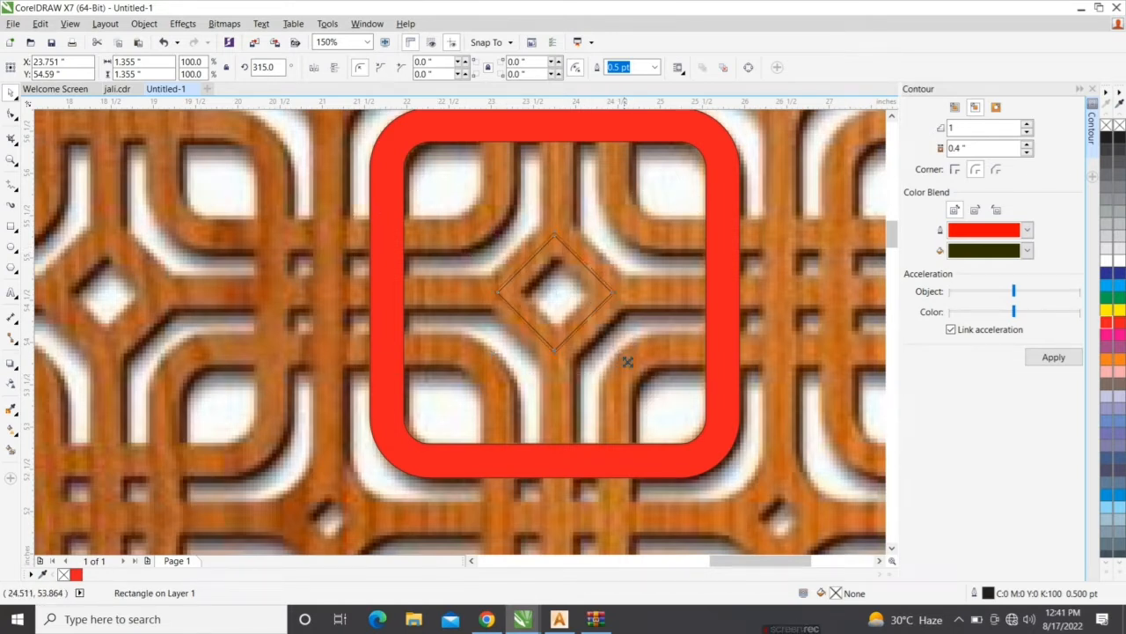
{"action": "left_click_drag", "start_coordinate": [624, 361], "coordinate": [651, 381]}
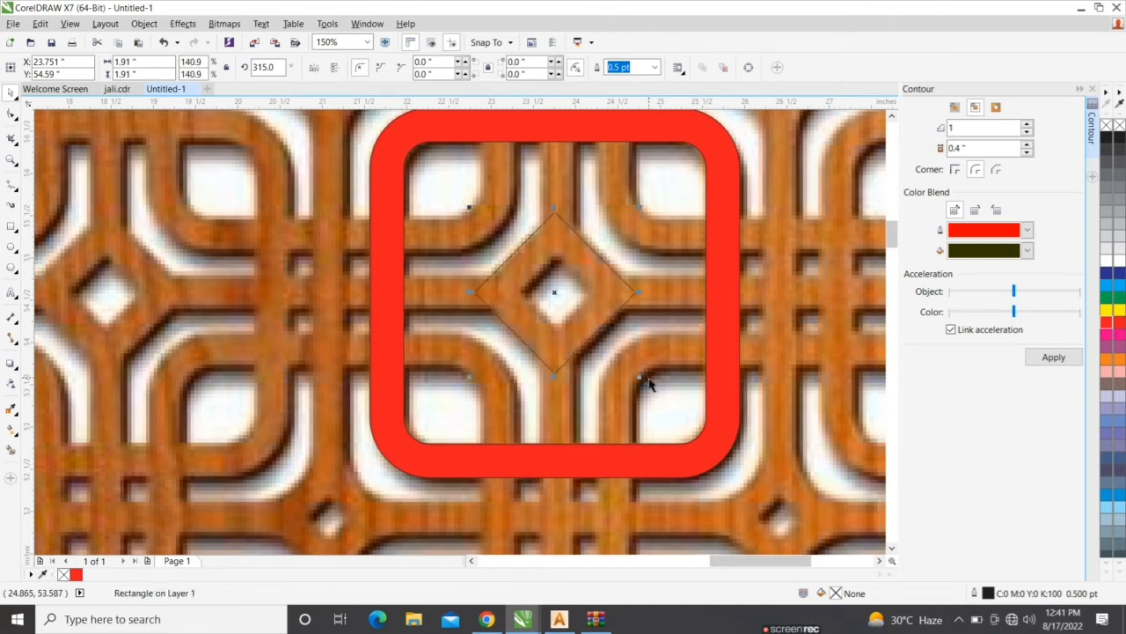
Apply a one-step inside contour of 0.4 inch to the diamond and break the contour group apart.
{"action": "left_click", "coordinate": [969, 149]}
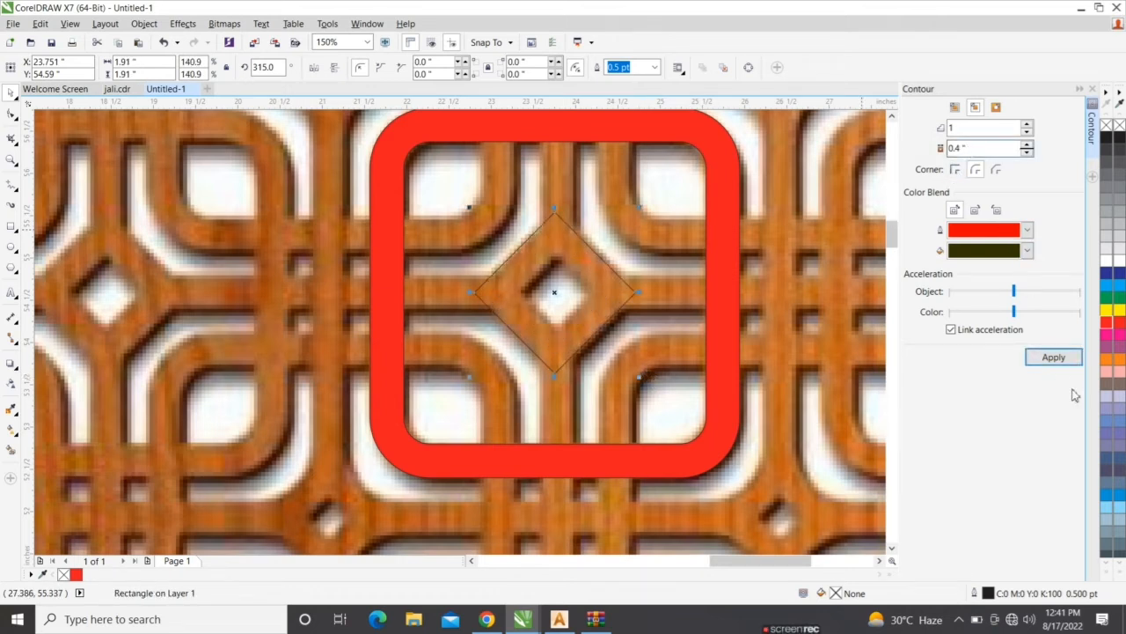
{"action": "left_click", "coordinate": [1053, 357]}
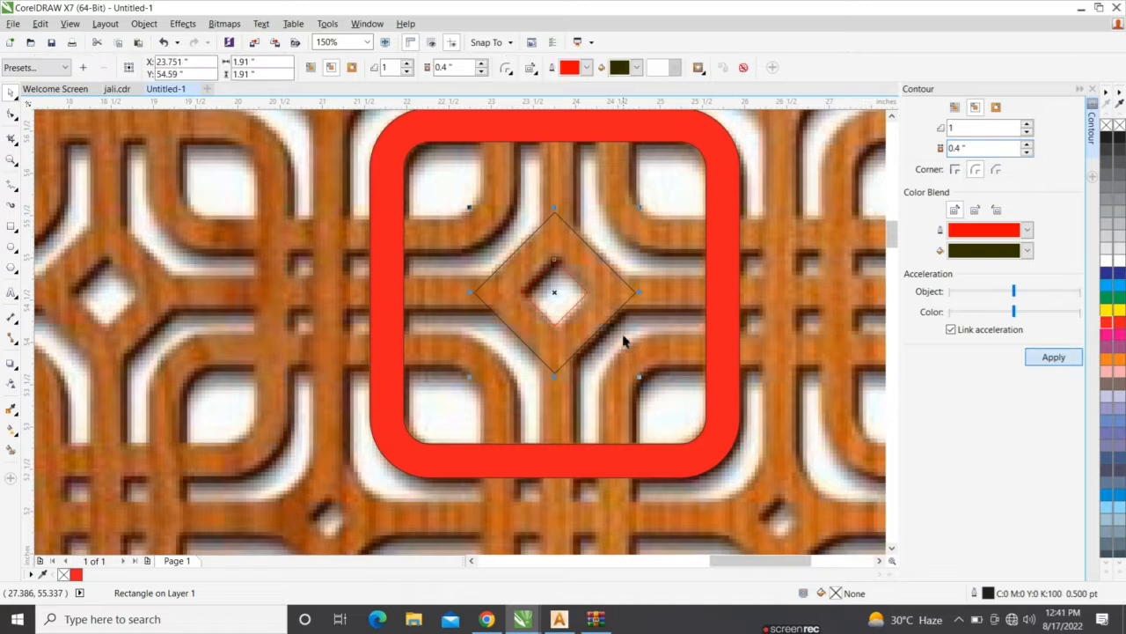
{"action": "key", "text": "ctrl+k"}
{"action": "left_click", "coordinate": [578, 309]}
{"action": "left_click", "coordinate": [572, 308]}
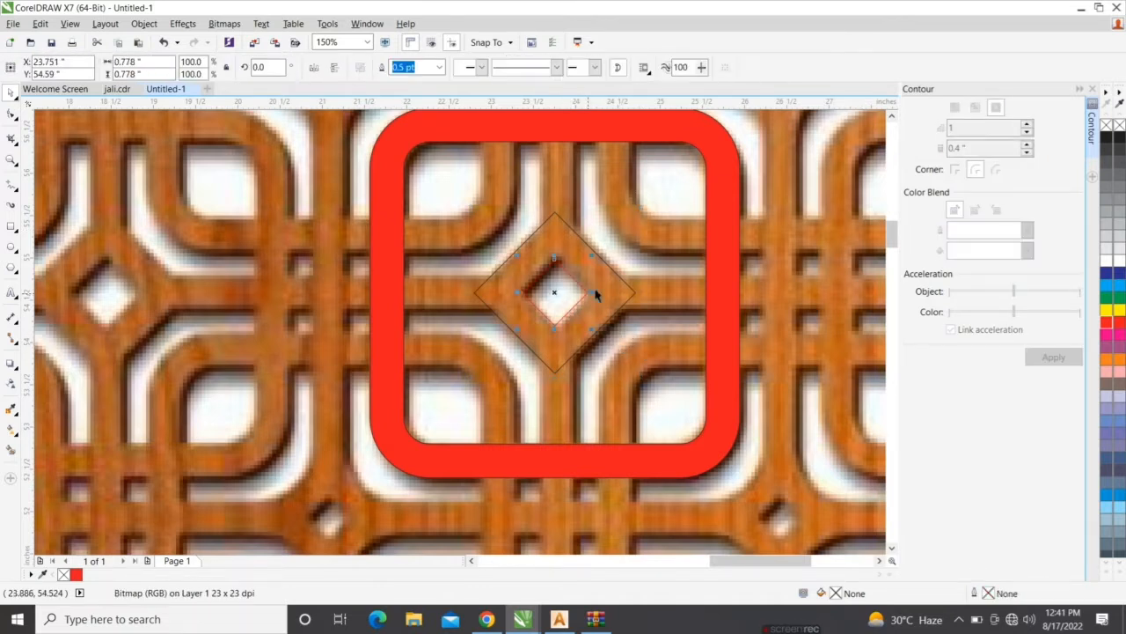
Trim the outer diamond with the inner one and delete the leftover inner outline.
{"action": "left_click", "coordinate": [591, 249], "text": "shift"}
{"action": "left_click", "coordinate": [405, 69]}
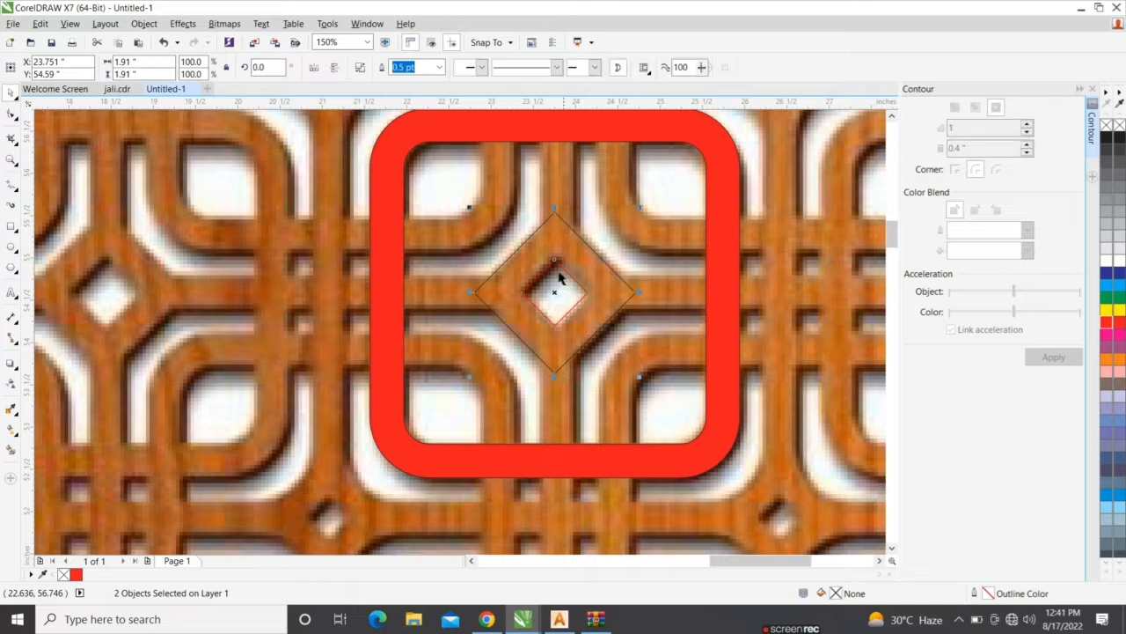
{"action": "left_click", "coordinate": [546, 271]}
{"action": "left_click", "coordinate": [555, 280]}
{"action": "key", "text": "Delete"}
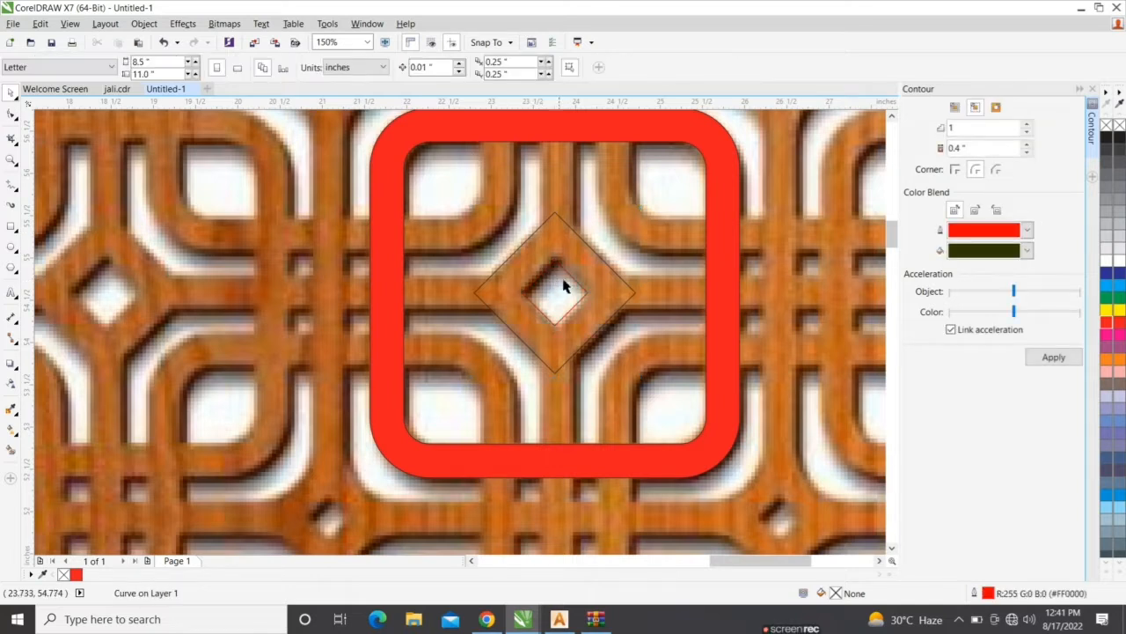
Fill the hollow diamond with red and deselect it.
{"action": "left_click", "coordinate": [625, 282]}
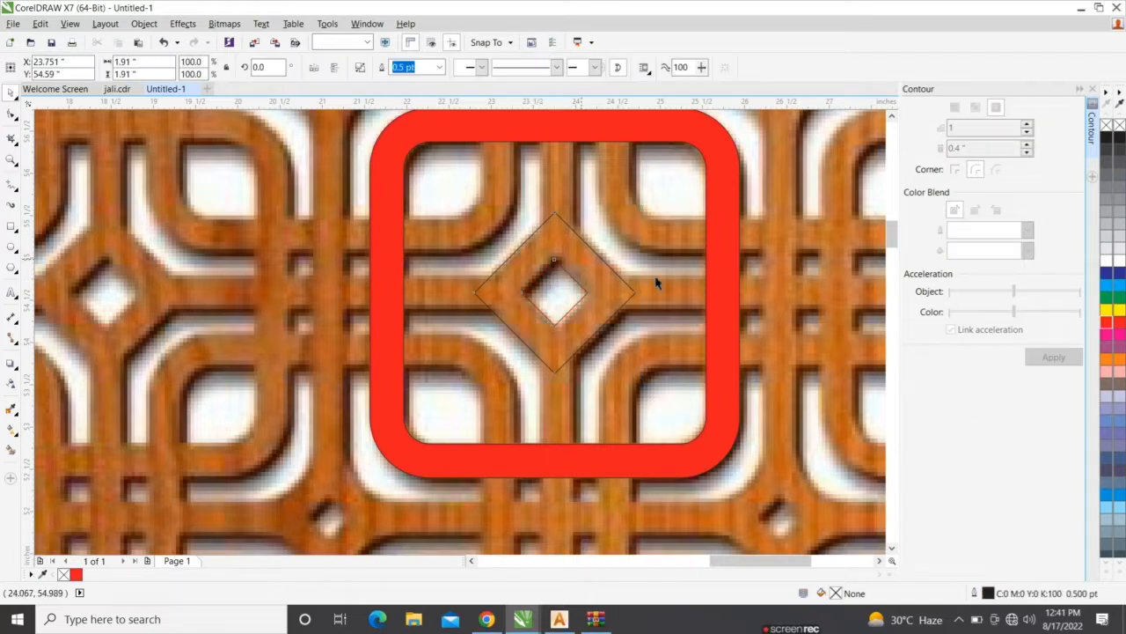
{"action": "left_click", "coordinate": [1108, 324]}
{"action": "scroll", "coordinate": [481, 282], "scroll_direction": "down", "scroll_amount": 2}
{"action": "left_click", "coordinate": [713, 360]}
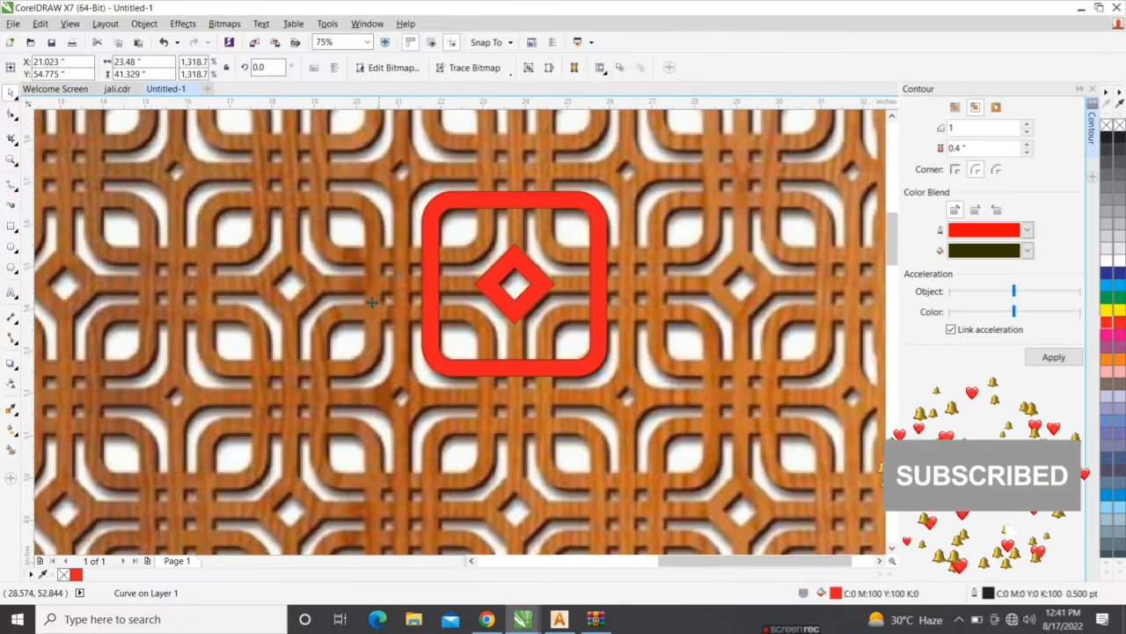
Draw an upright rectangle about 2.72 inches tall from the diamond up across the frame's upper band and set its width to 0.4 inch.
{"action": "left_click", "coordinate": [12, 227]}
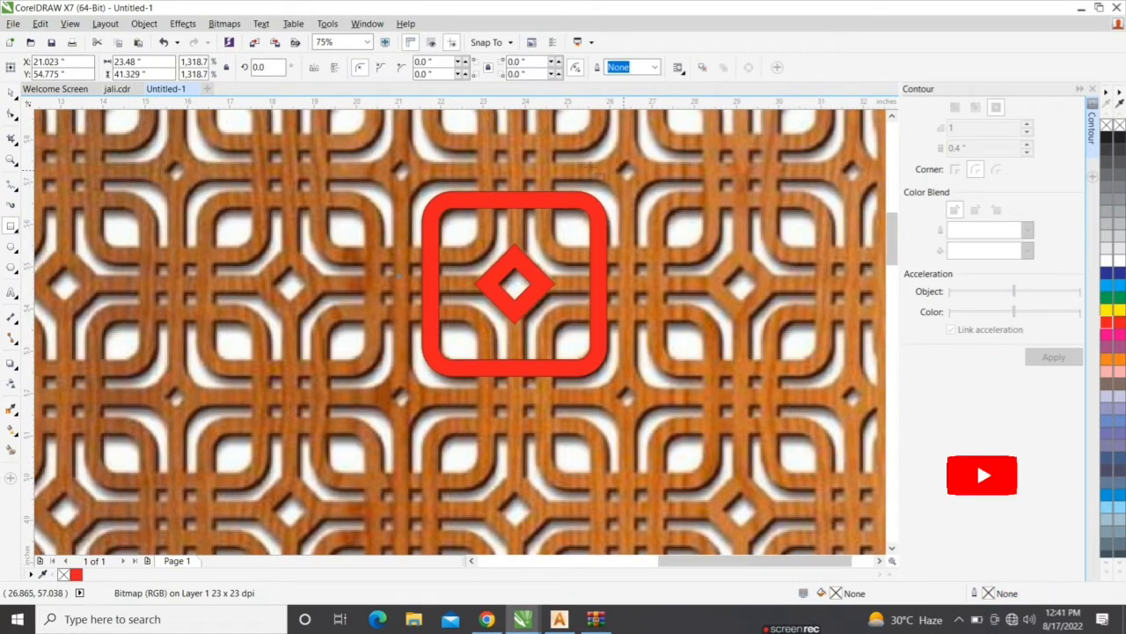
{"action": "scroll", "coordinate": [528, 185], "scroll_direction": "up", "scroll_amount": 2}
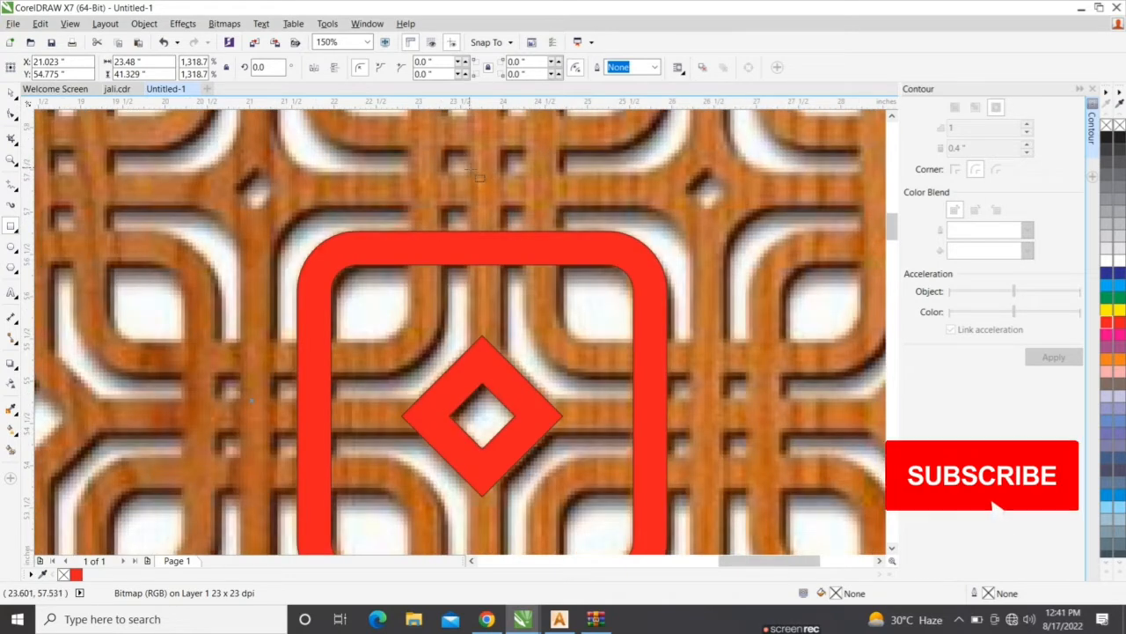
{"action": "left_click_drag", "start_coordinate": [471, 169], "coordinate": [513, 401]}
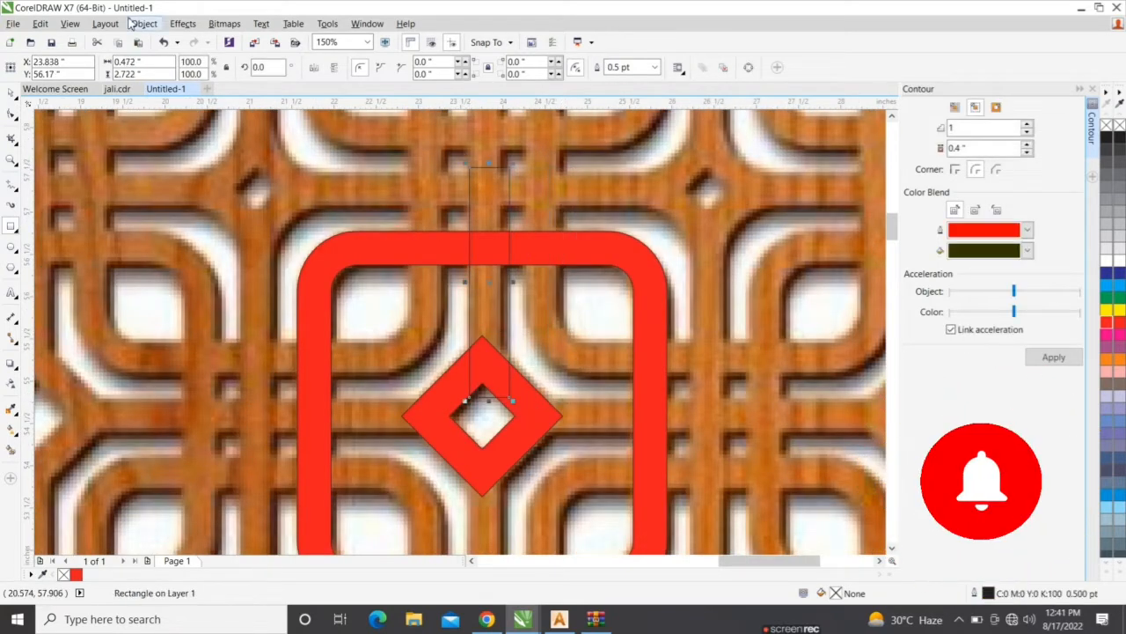
{"action": "left_click", "coordinate": [132, 61]}
{"action": "key", "text": "BackSpace"}
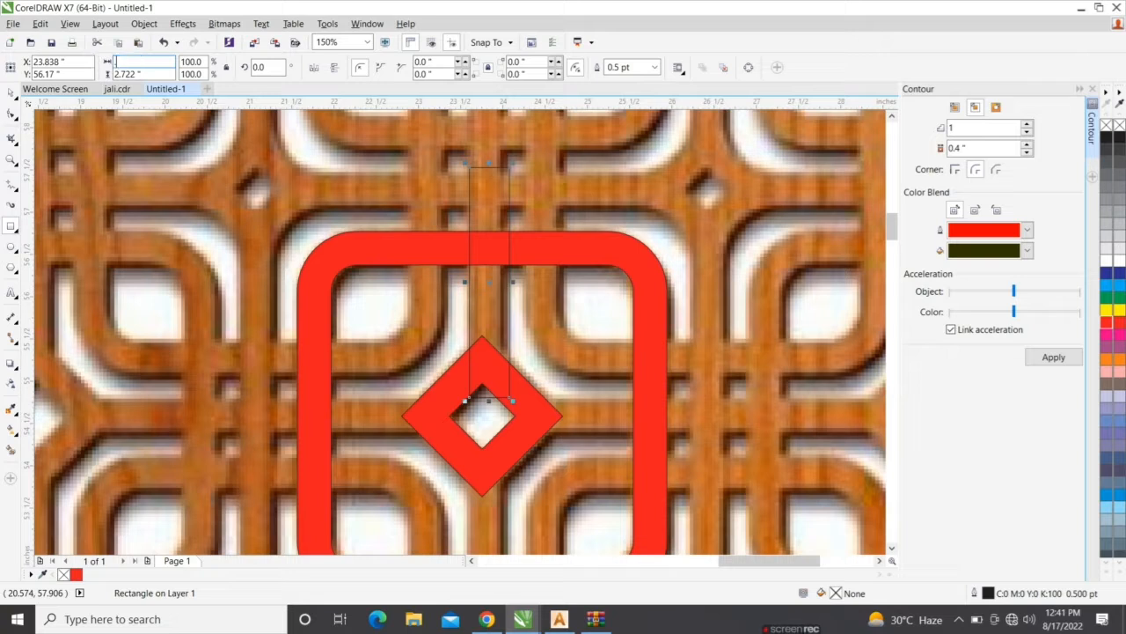
{"action": "key", "text": "Return"}
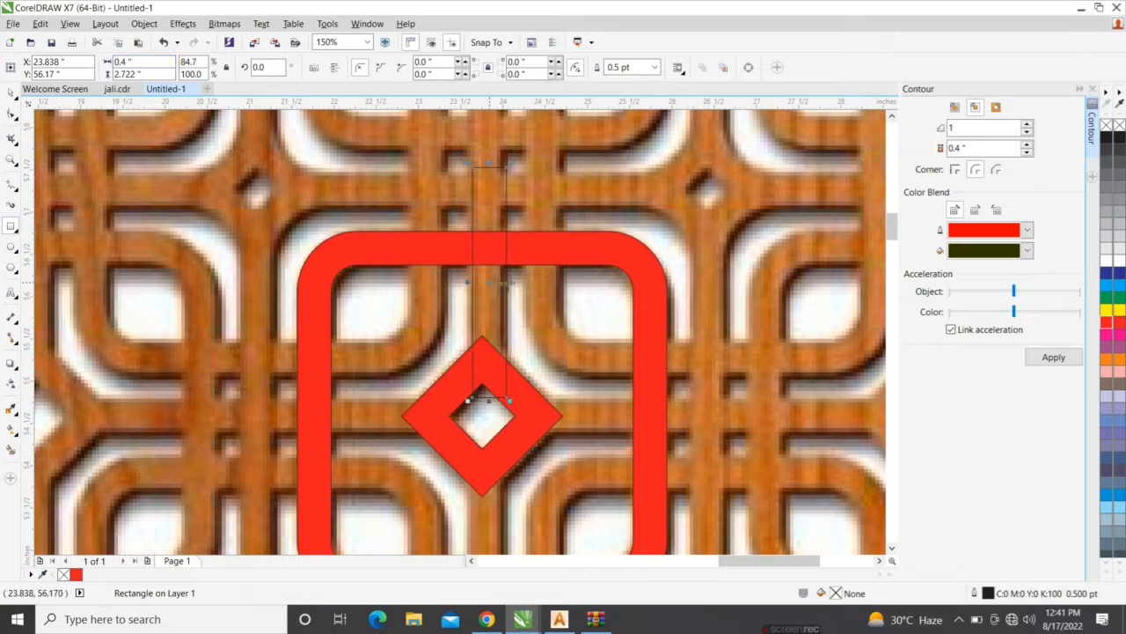
Align the upright bar's vertical centre line with the centre of the diamond.
{"action": "key", "text": "space"}
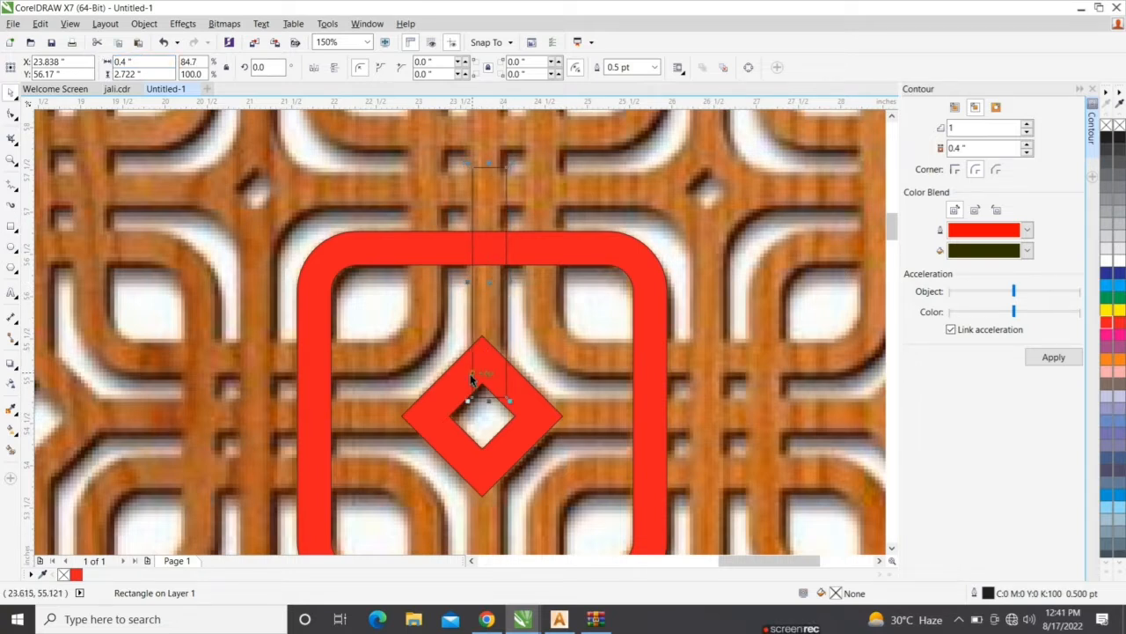
{"action": "left_click", "coordinate": [455, 373], "text": "shift"}
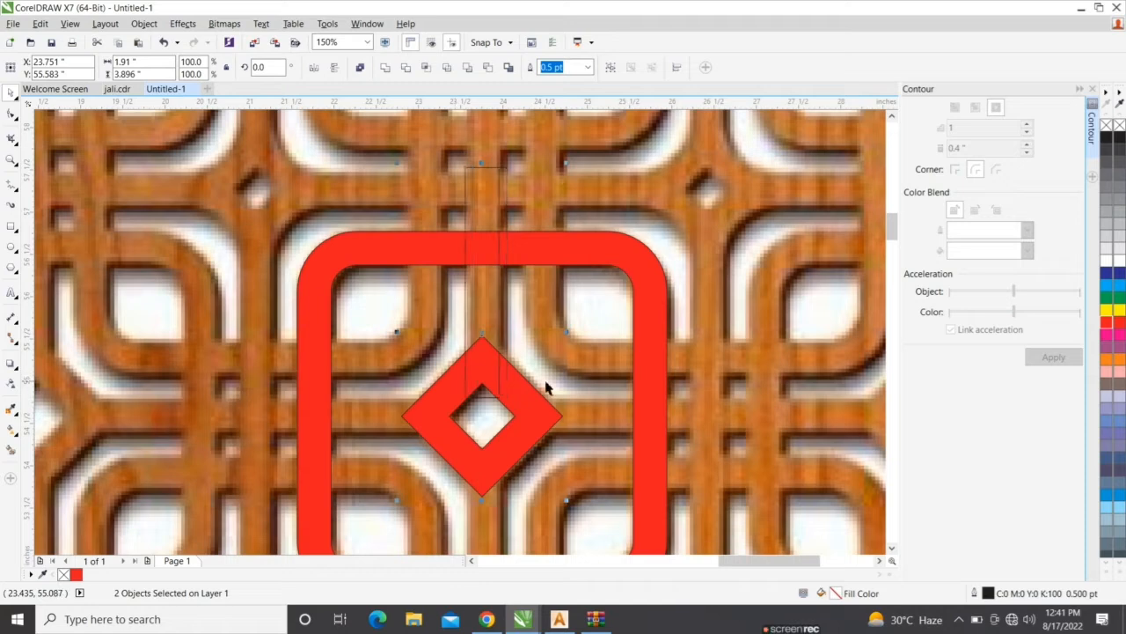
{"action": "left_click", "coordinate": [503, 324]}
Move the bar up so its lower end lies within the diamond's band, and shorten it from above to about 2.51 inches.
{"action": "left_click", "coordinate": [495, 315]}
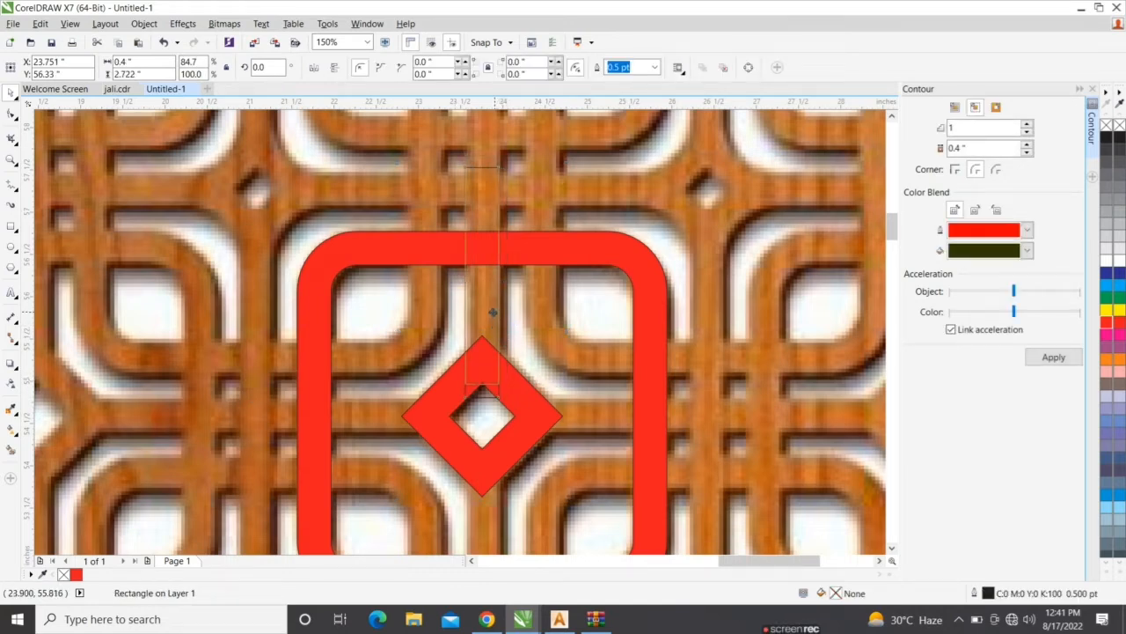
{"action": "scroll", "coordinate": [490, 305], "scroll_direction": "down", "scroll_amount": 2}
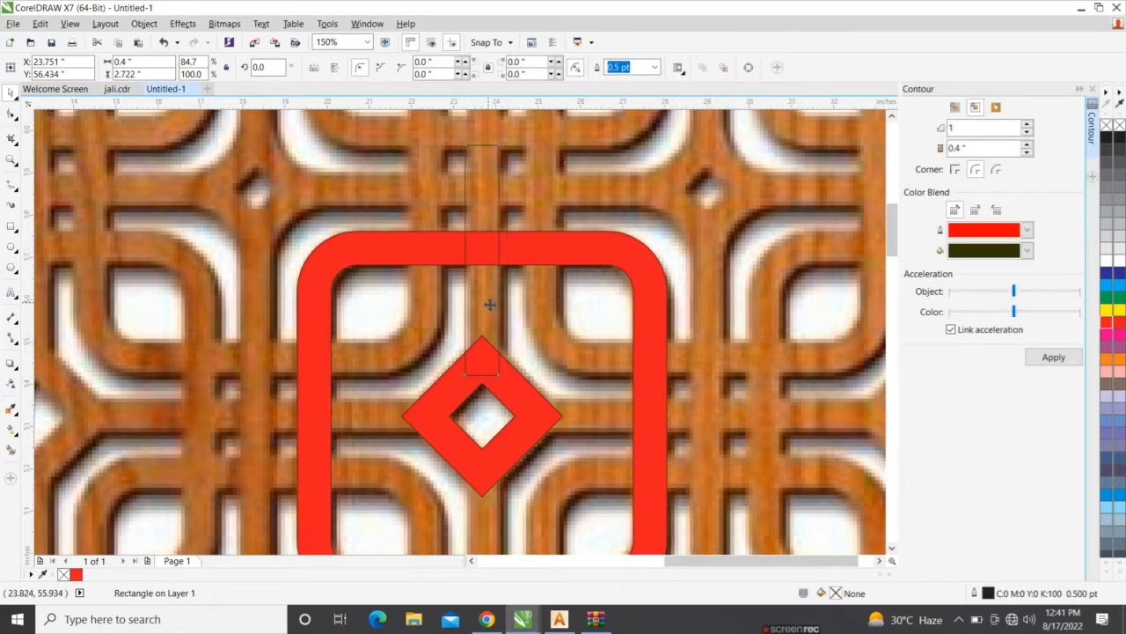
{"action": "scroll", "coordinate": [488, 289], "scroll_direction": "up", "scroll_amount": 2}
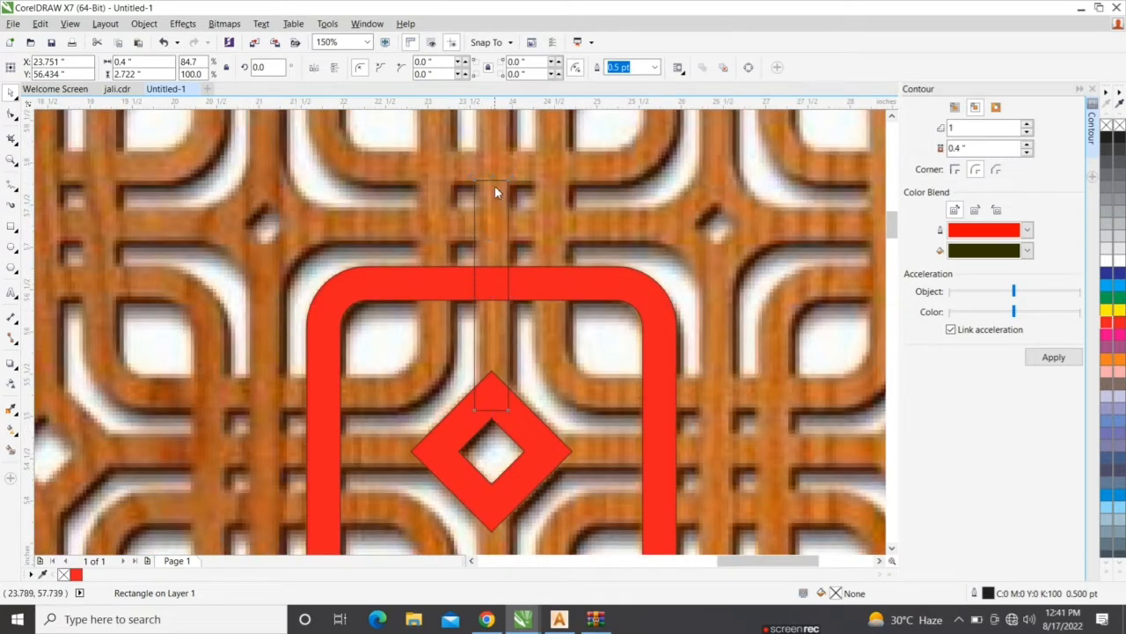
{"action": "left_click_drag", "start_coordinate": [494, 178], "coordinate": [494, 197]}
Place the bar's rotation centre at the diamond's centre and make rotated copies so four bars radiate from the diamond.
{"action": "scroll", "coordinate": [496, 223], "scroll_direction": "down", "scroll_amount": 1}
{"action": "scroll", "coordinate": [505, 340], "scroll_direction": "up", "scroll_amount": 1}
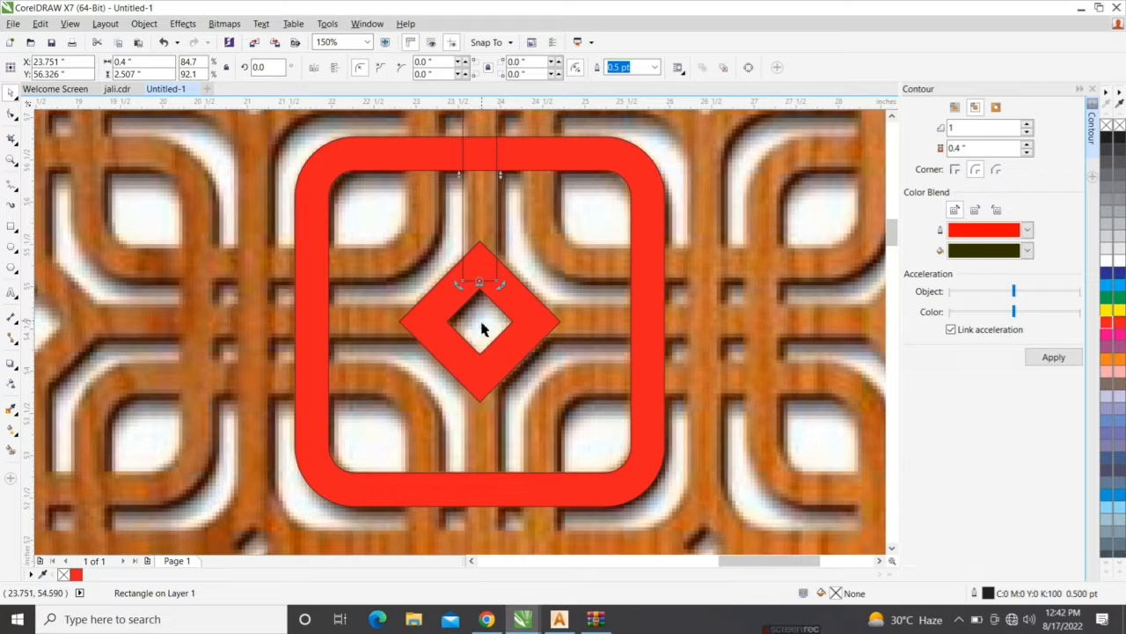
{"action": "scroll", "coordinate": [482, 329], "scroll_direction": "down", "scroll_amount": 1}
{"action": "scroll", "coordinate": [491, 328], "scroll_direction": "up", "scroll_amount": 1}
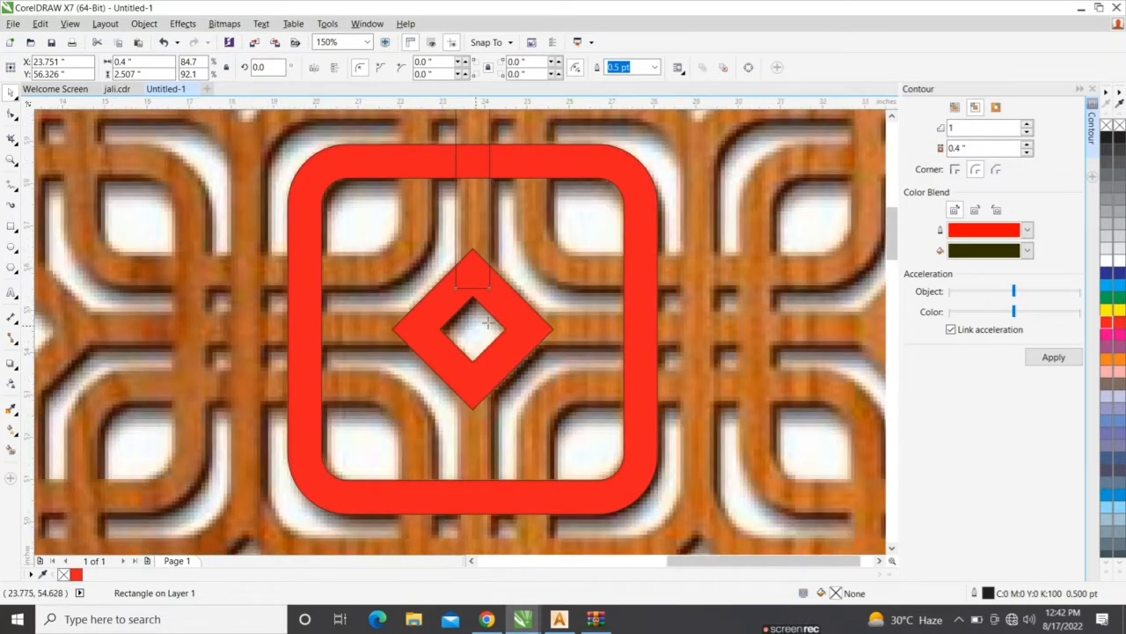
{"action": "scroll", "coordinate": [474, 328], "scroll_direction": "down", "scroll_amount": 1}
{"action": "left_click_drag", "start_coordinate": [488, 199], "coordinate": [577, 339]}
Select all four radiating bars and fill them with red.
{"action": "left_click", "coordinate": [351, 287]}
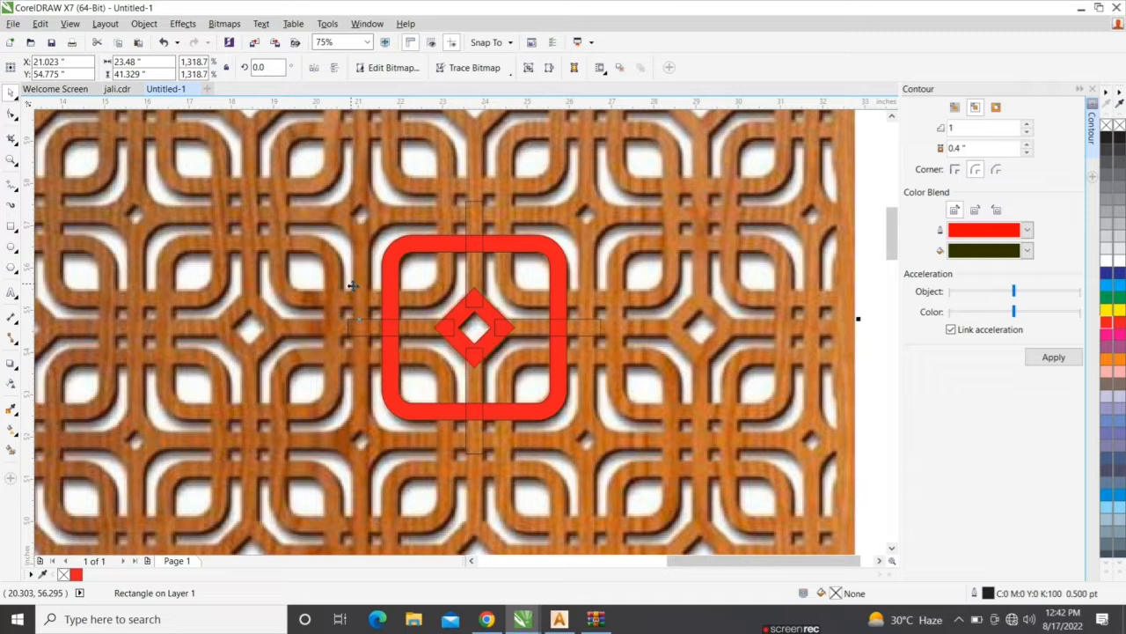
{"action": "left_click", "coordinate": [364, 331]}
{"action": "left_click", "coordinate": [475, 212], "text": "shift"}
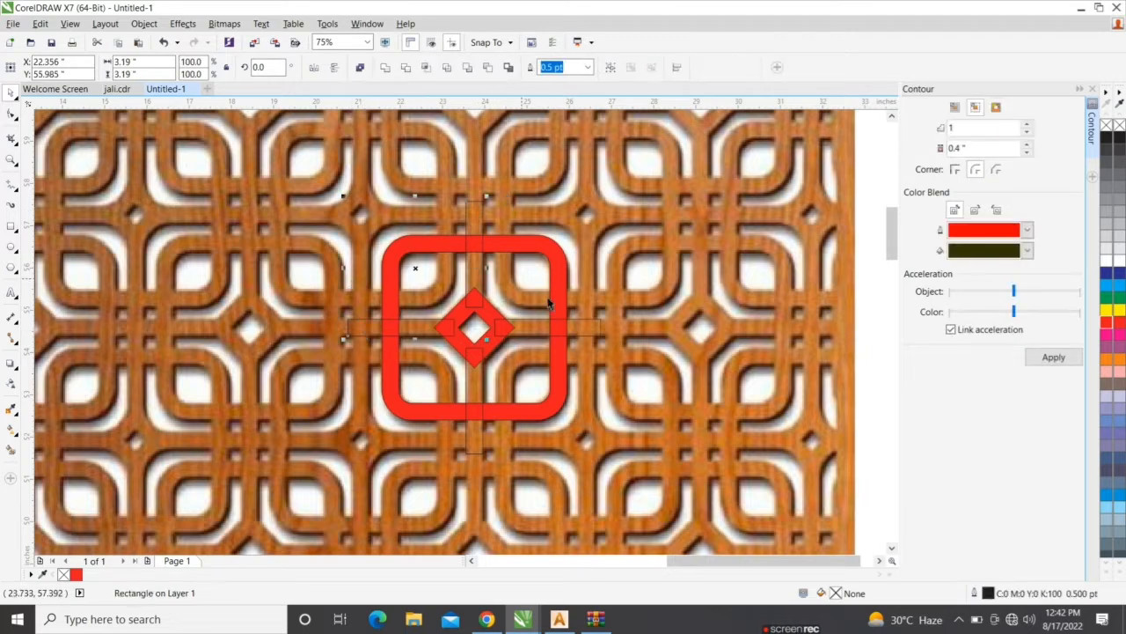
{"action": "left_click", "coordinate": [572, 331], "text": "shift"}
{"action": "left_click", "coordinate": [481, 444], "text": "shift"}
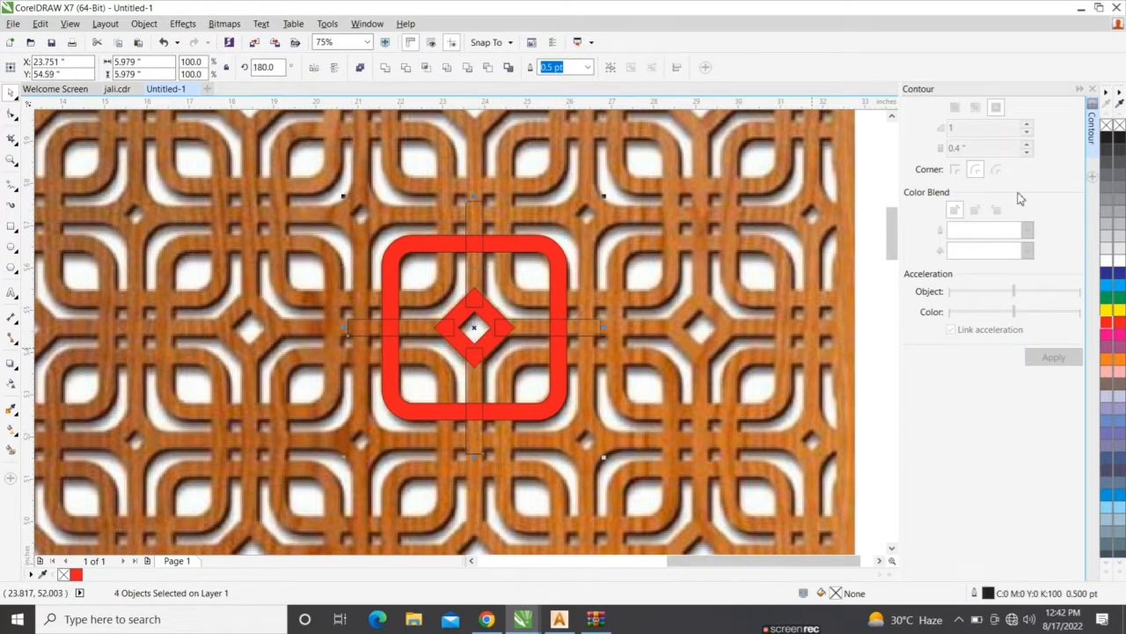
{"action": "left_click", "coordinate": [1106, 322]}
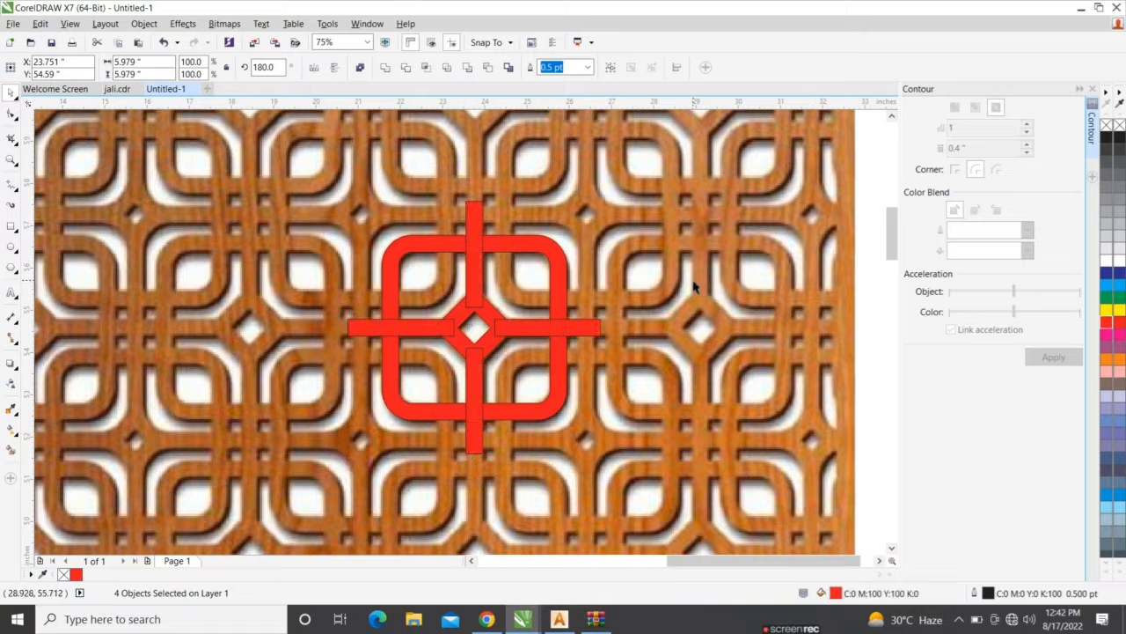
{"action": "left_click", "coordinate": [694, 286]}
Place two copies of the central rounded frame over the lattice, one up-left and one up-right of the diamond.
{"action": "scroll", "coordinate": [473, 351], "scroll_direction": "up", "scroll_amount": 1}
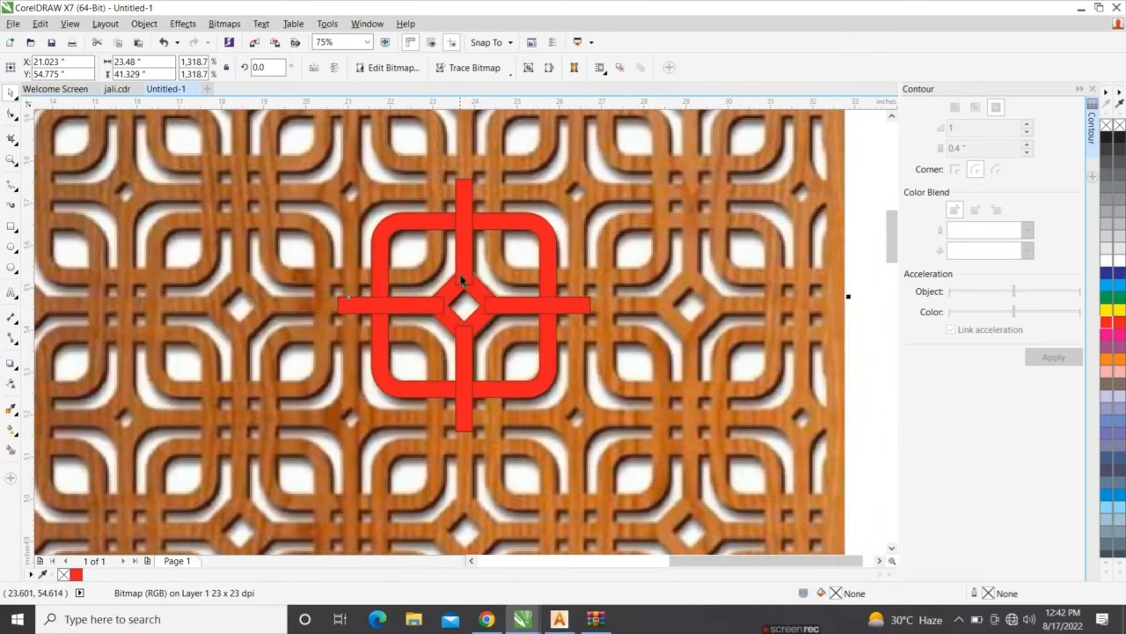
{"action": "left_click", "coordinate": [401, 234]}
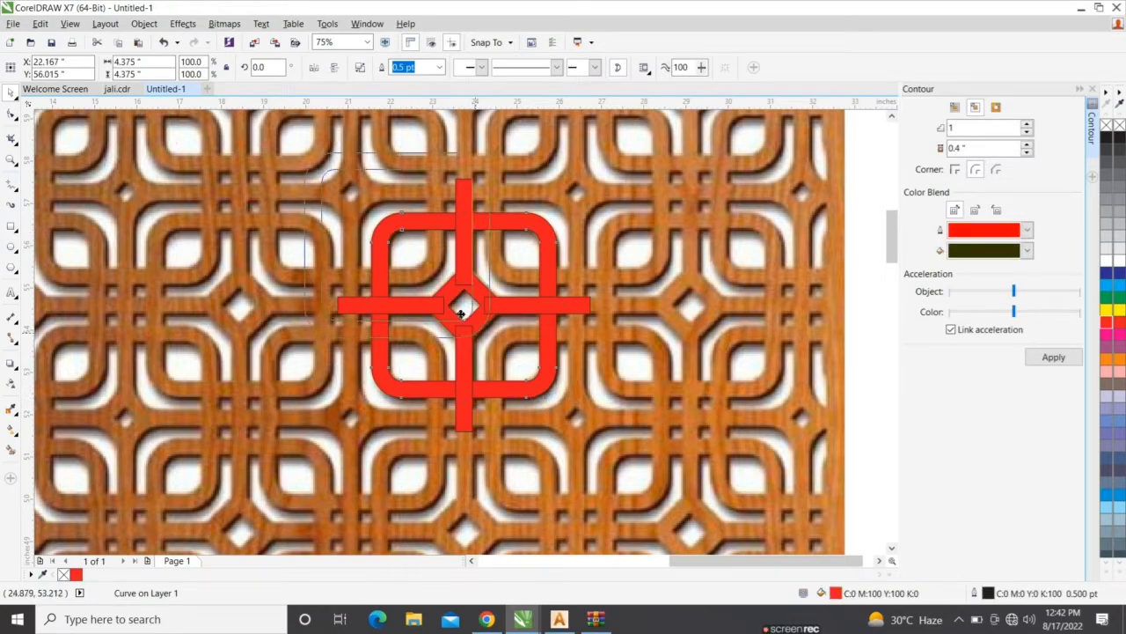
{"action": "left_click_drag", "start_coordinate": [558, 395], "coordinate": [644, 265]}
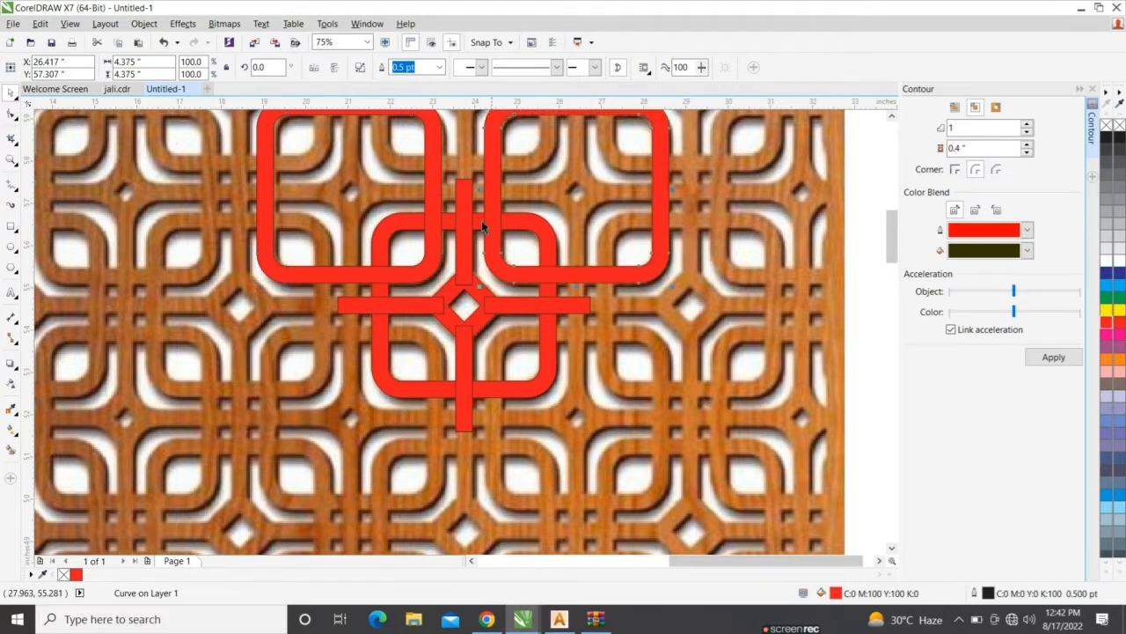
Select both upper rounded-frame copies and group them.
{"action": "scroll", "coordinate": [435, 199], "scroll_direction": "up", "scroll_amount": 2}
{"action": "left_click", "coordinate": [427, 211], "text": "shift"}
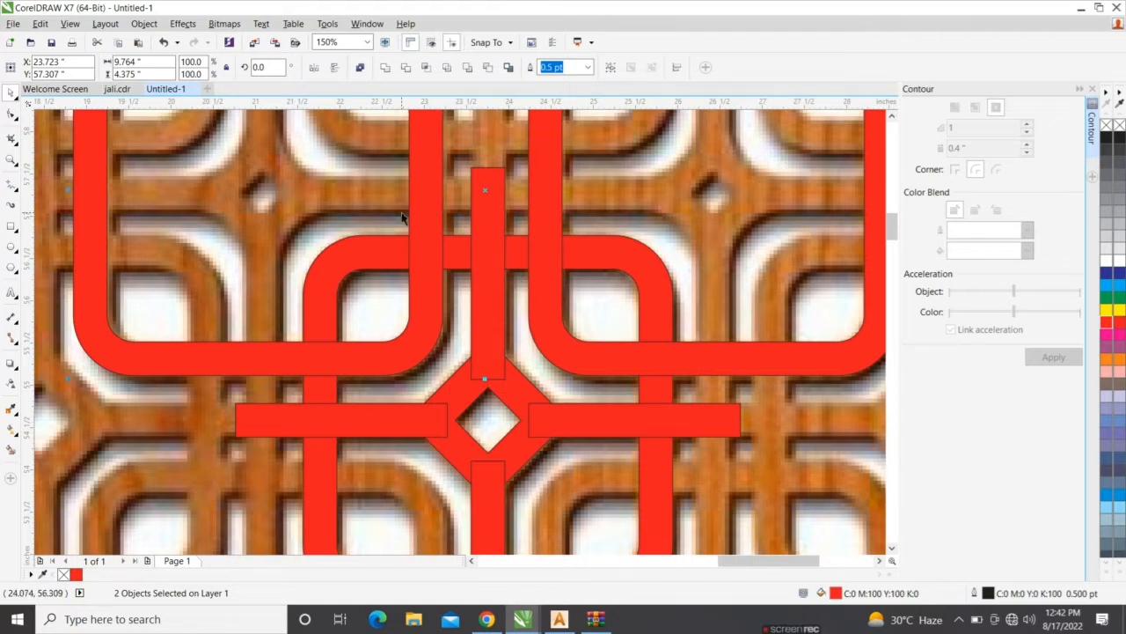
{"action": "right_click", "coordinate": [421, 212]}
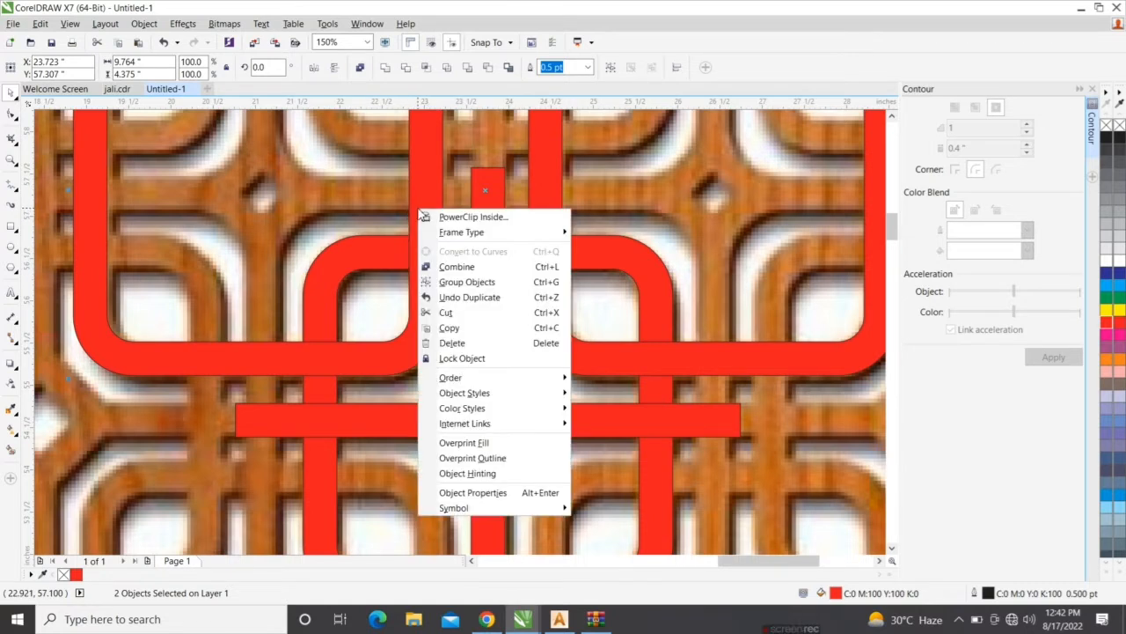
{"action": "left_click", "coordinate": [429, 203]}
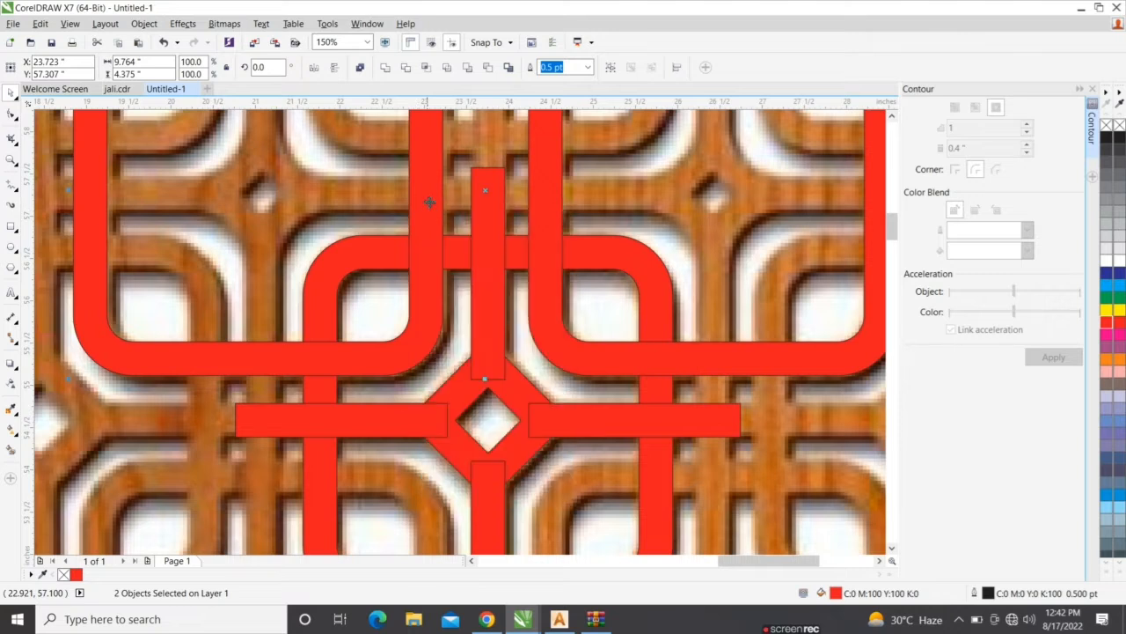
{"action": "key", "text": "ctrl+g"}
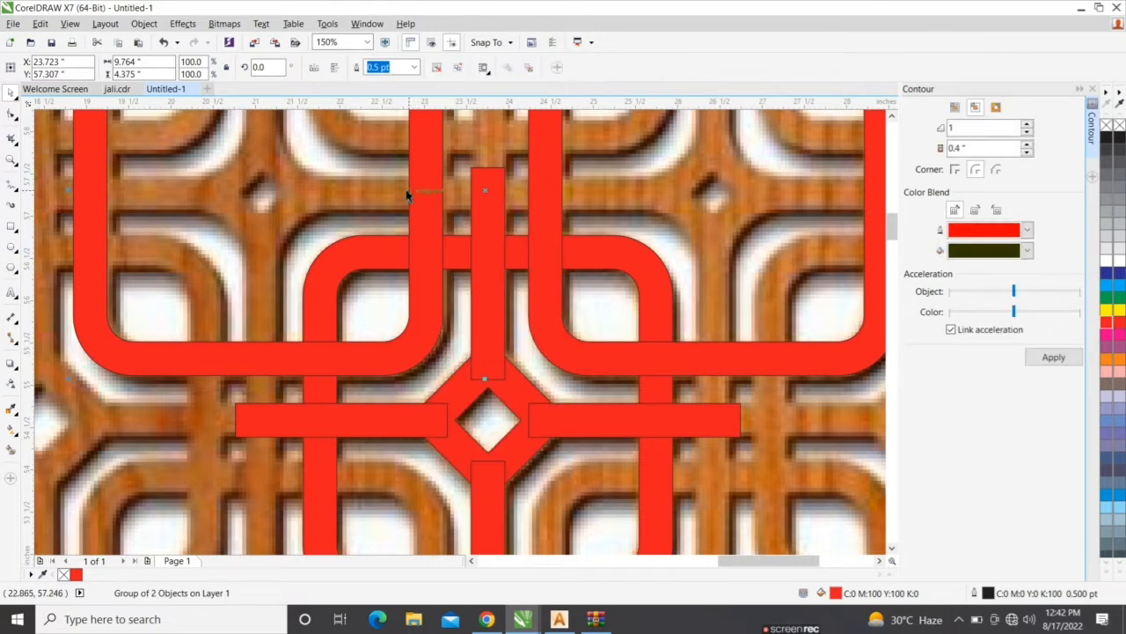
Align the horizontal centre of the grouped upper frames with the central rounded frame.
{"action": "left_click", "coordinate": [458, 233]}
{"action": "left_click", "coordinate": [430, 219]}
{"action": "scroll", "coordinate": [457, 258], "scroll_direction": "down", "scroll_amount": 1}
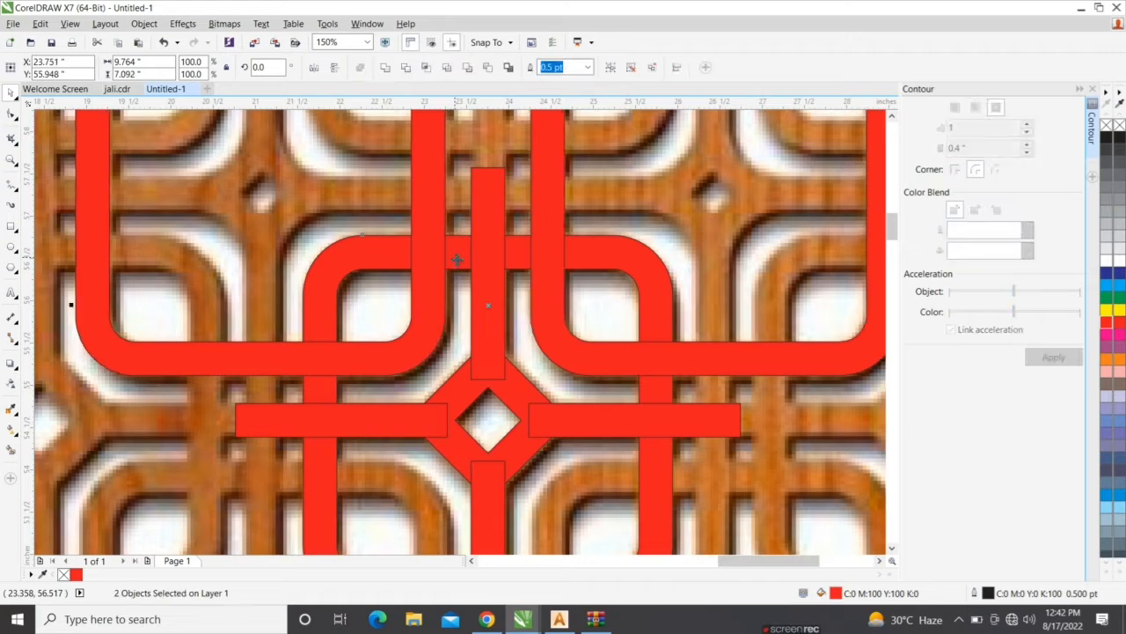
{"action": "left_click", "coordinate": [435, 250]}
{"action": "scroll", "coordinate": [434, 250], "scroll_direction": "down", "scroll_amount": 1}
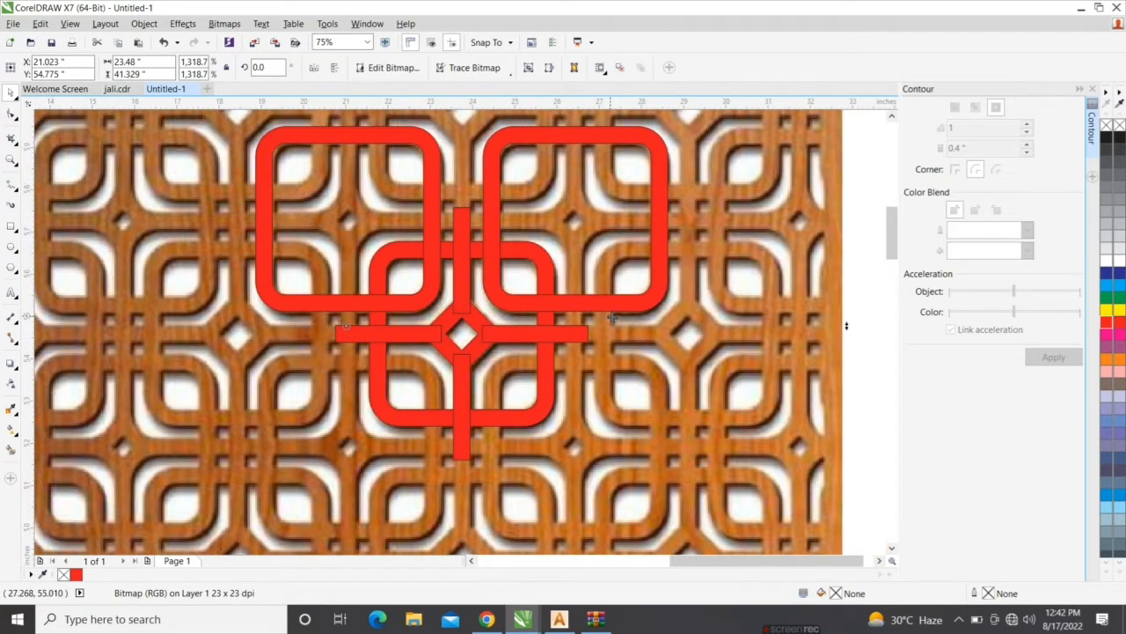
{"action": "left_click", "coordinate": [573, 295]}
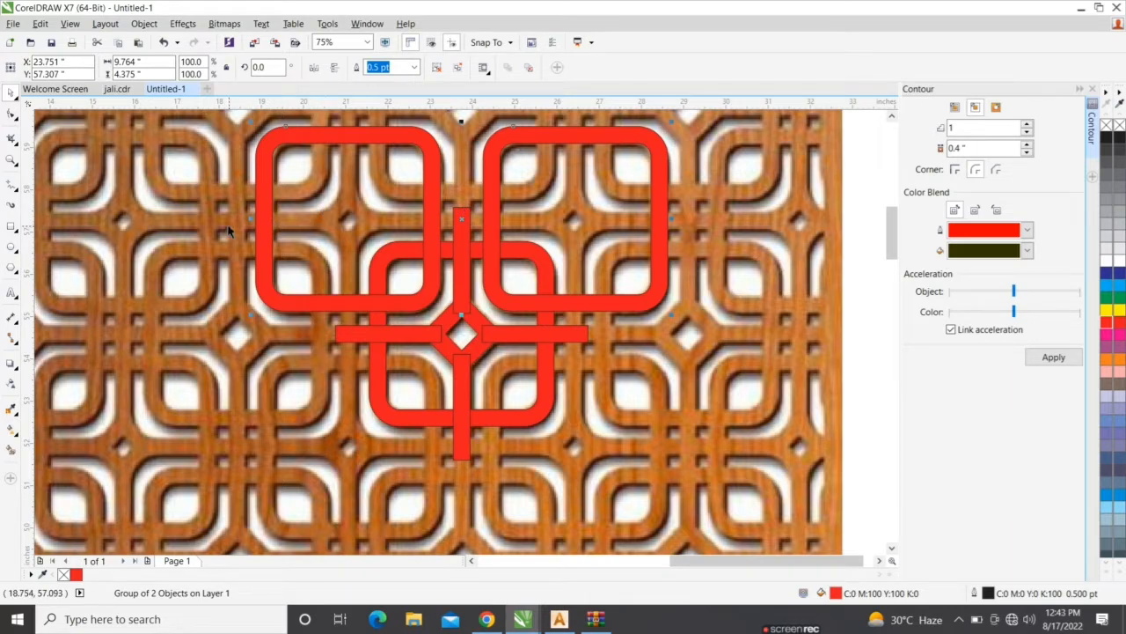
{"action": "left_click", "coordinate": [715, 228]}
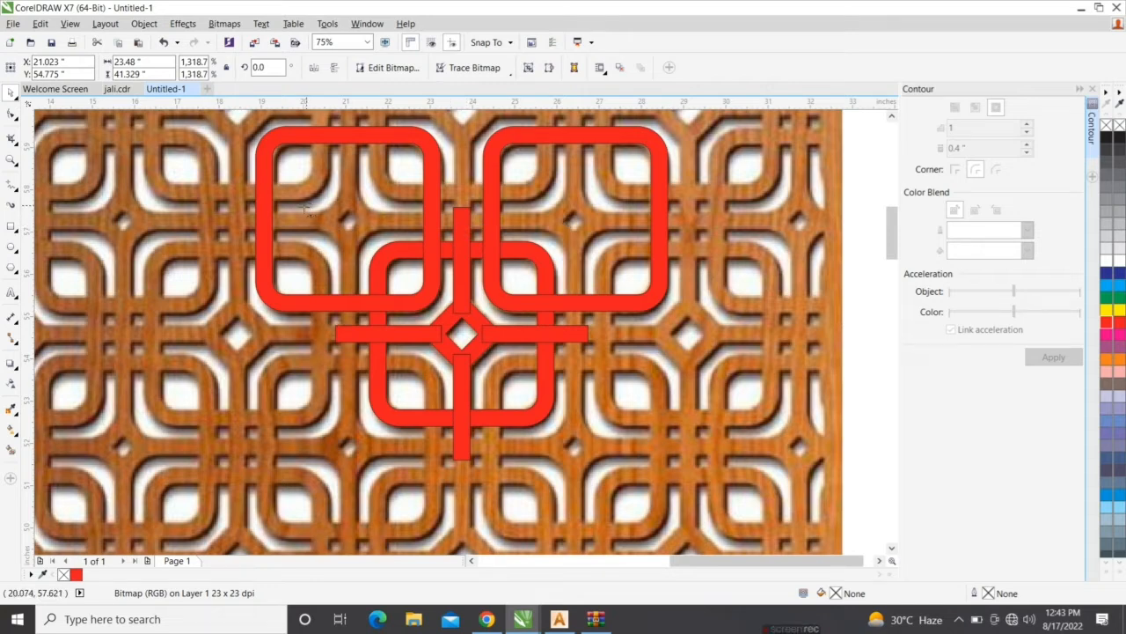
Draw a horizontal line about 12.7 inches long across the upper frames and align it with their vertical centre.
{"action": "key", "text": "F5"}
{"action": "left_click", "coordinate": [218, 207]}
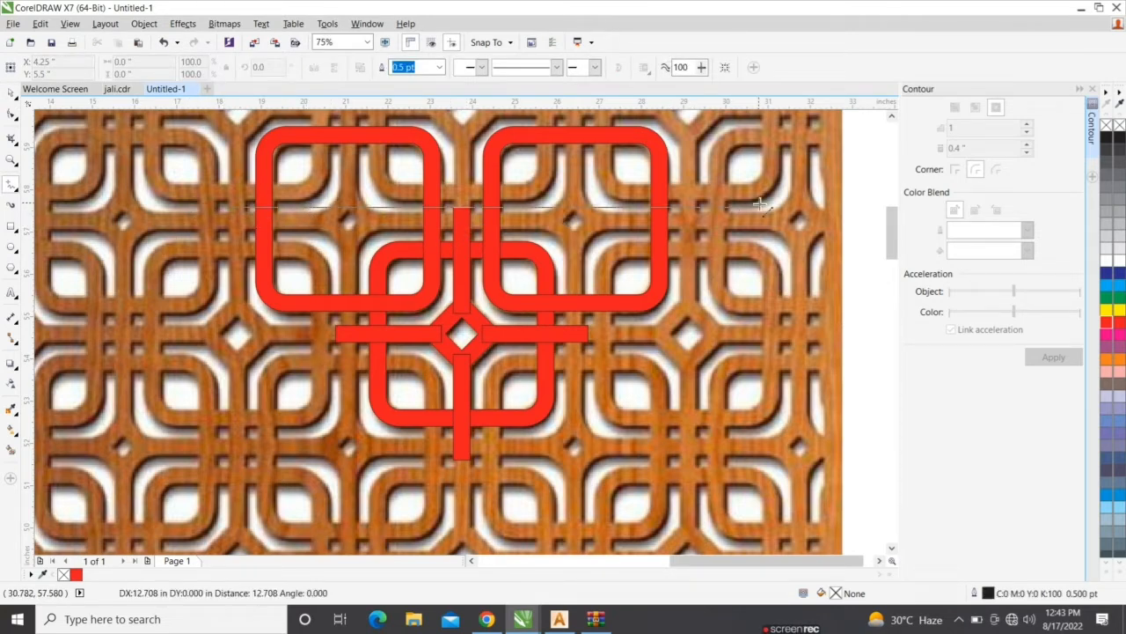
{"action": "left_click", "coordinate": [764, 207]}
{"action": "left_click", "coordinate": [661, 231], "text": "shift"}
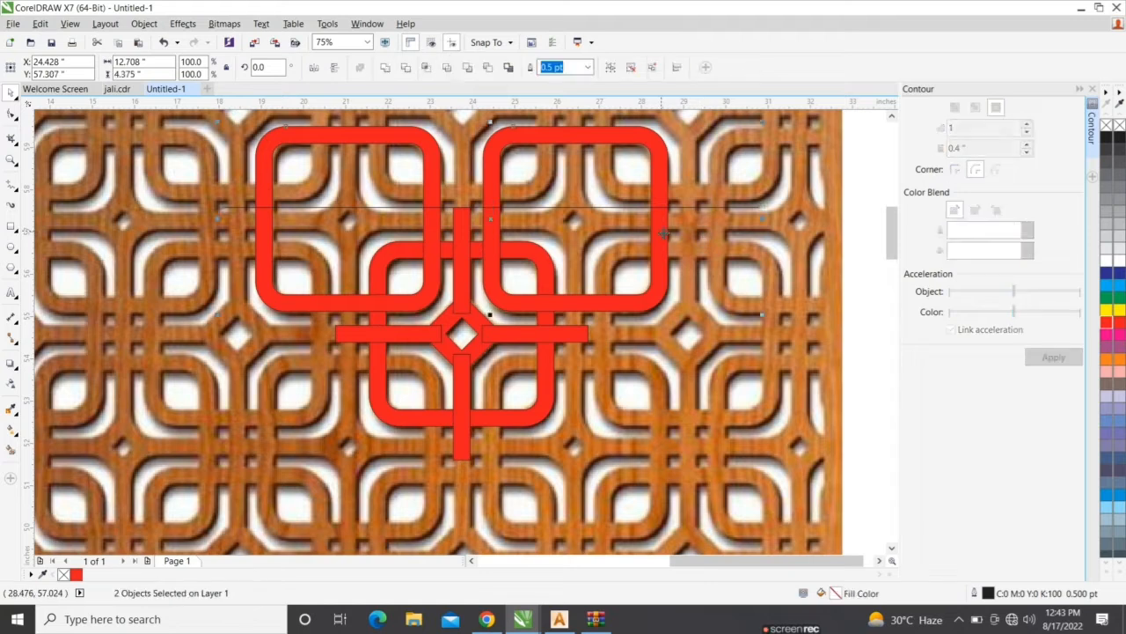
{"action": "left_click", "coordinate": [677, 238]}
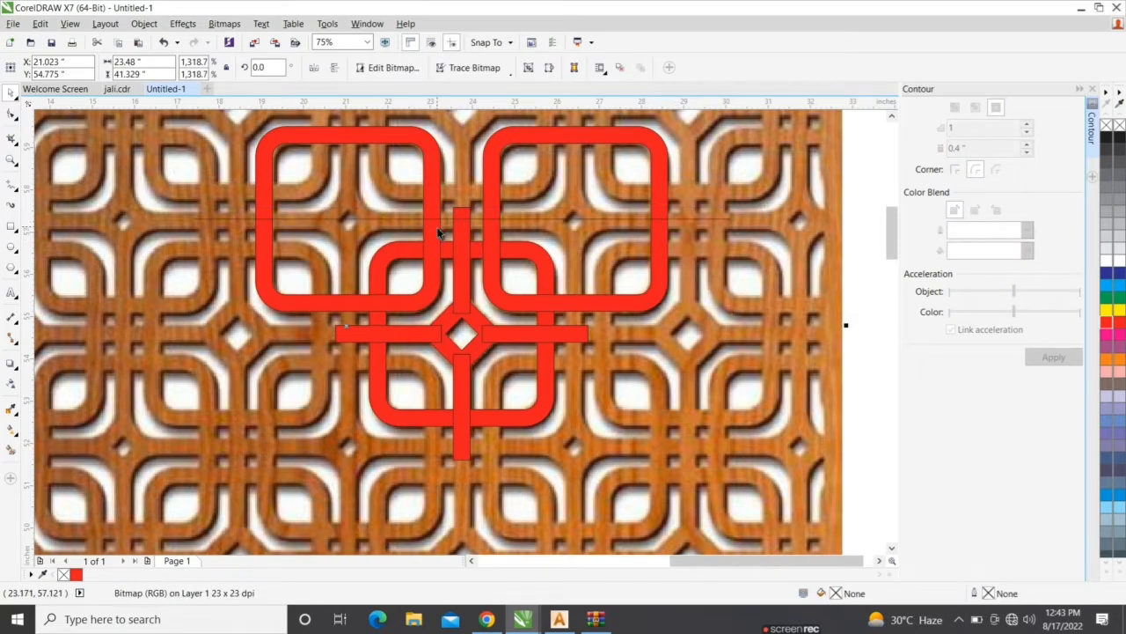
Draw a line about 1.01 inches long spanning the gap between the facing outer edges of the two upper frames.
{"action": "scroll", "coordinate": [378, 223], "scroll_direction": "up", "scroll_amount": 3}
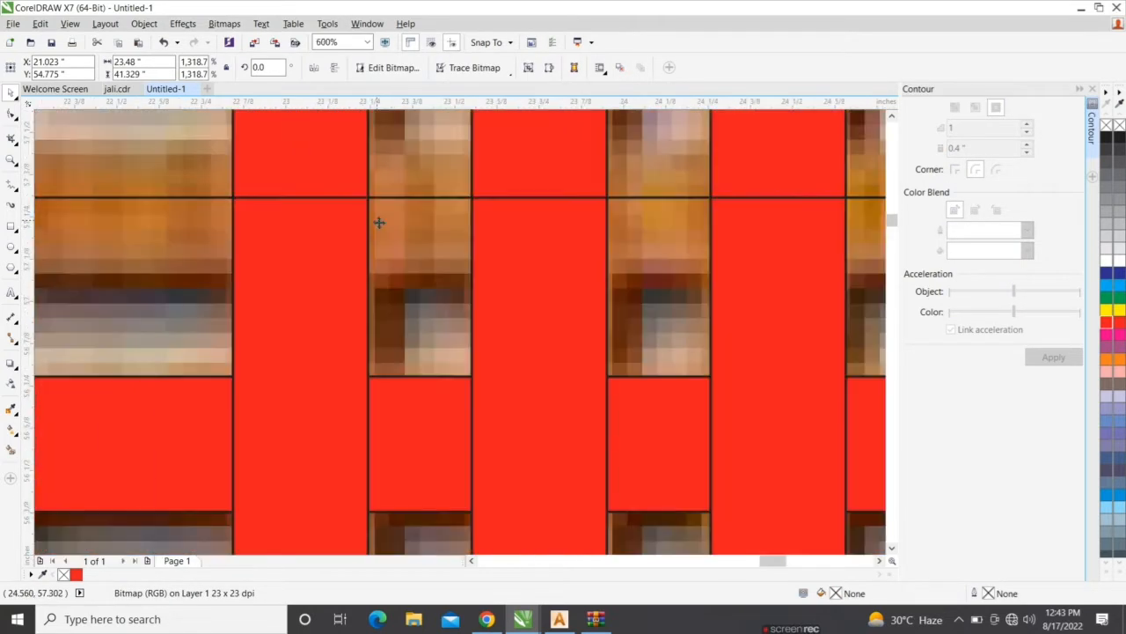
{"action": "left_click", "coordinate": [10, 185]}
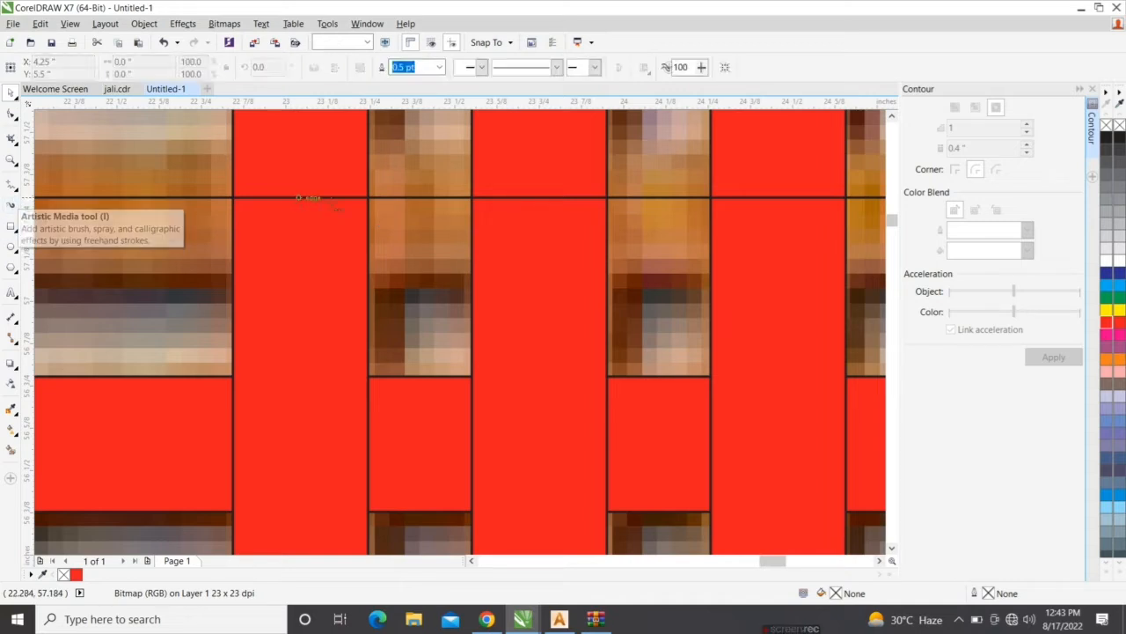
{"action": "left_click", "coordinate": [369, 198]}
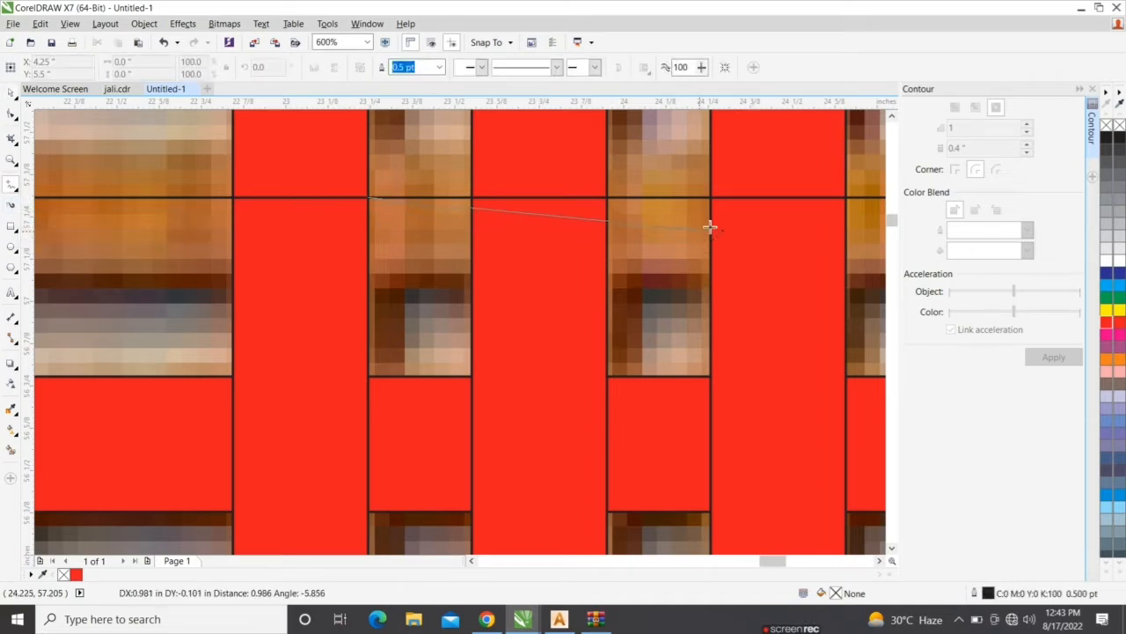
{"action": "left_click", "coordinate": [712, 199]}
Move the short gap line into the open area down-left of the diamond and rotate it 90 degrees.
{"action": "scroll", "coordinate": [596, 227], "scroll_direction": "down", "scroll_amount": 3}
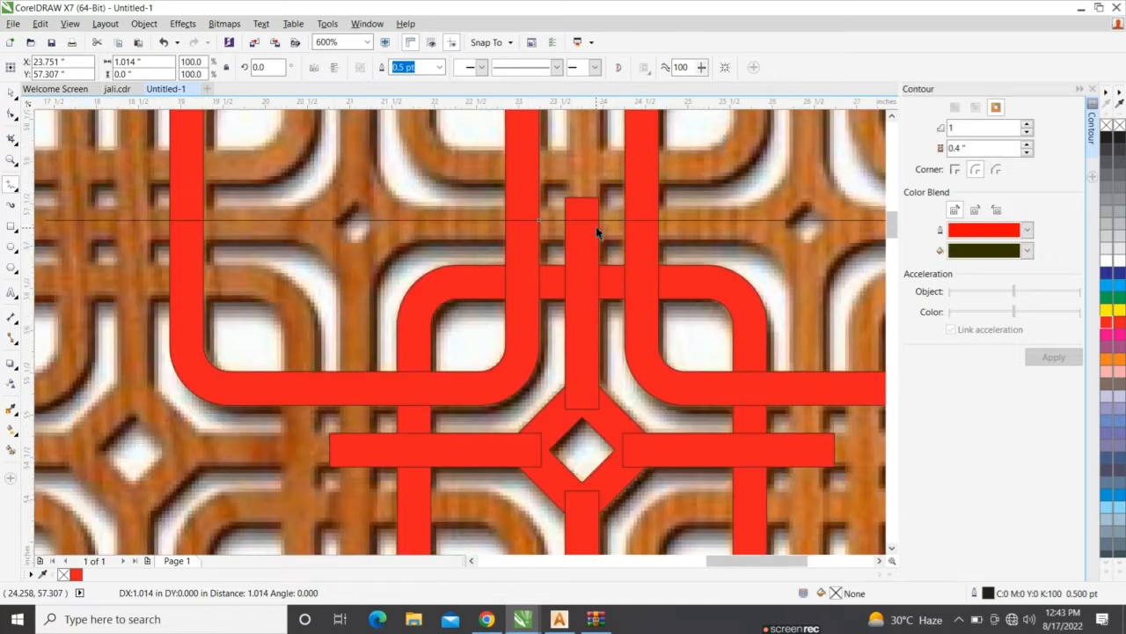
{"action": "left_click_drag", "start_coordinate": [596, 226], "coordinate": [430, 401]}
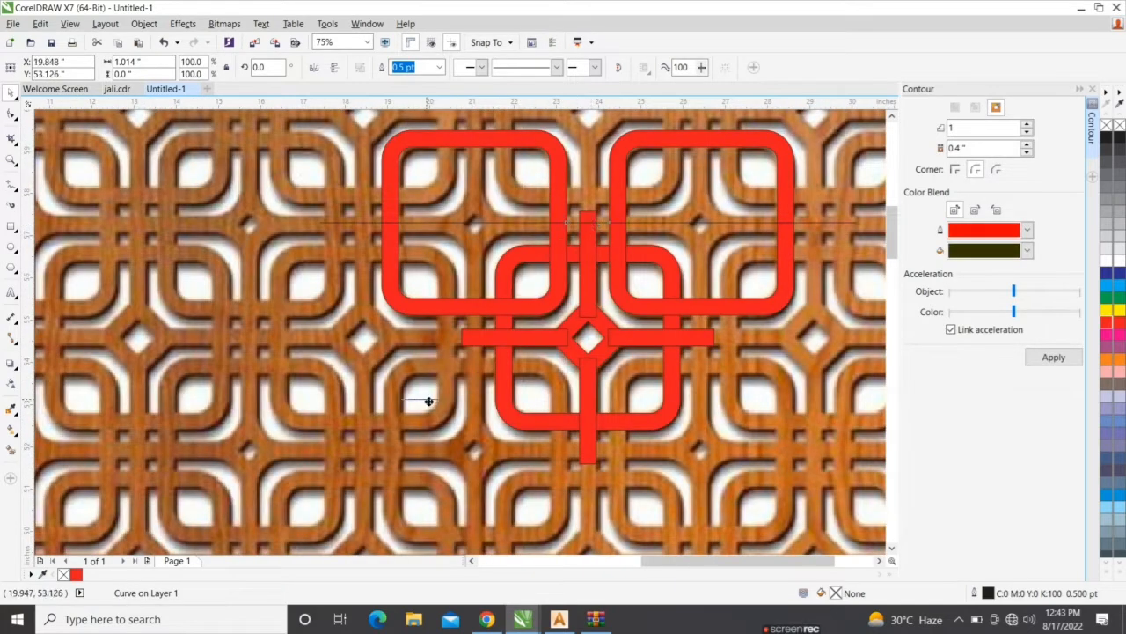
{"action": "scroll", "coordinate": [428, 397], "scroll_direction": "up", "scroll_amount": 1}
{"action": "left_click", "coordinate": [266, 68]}
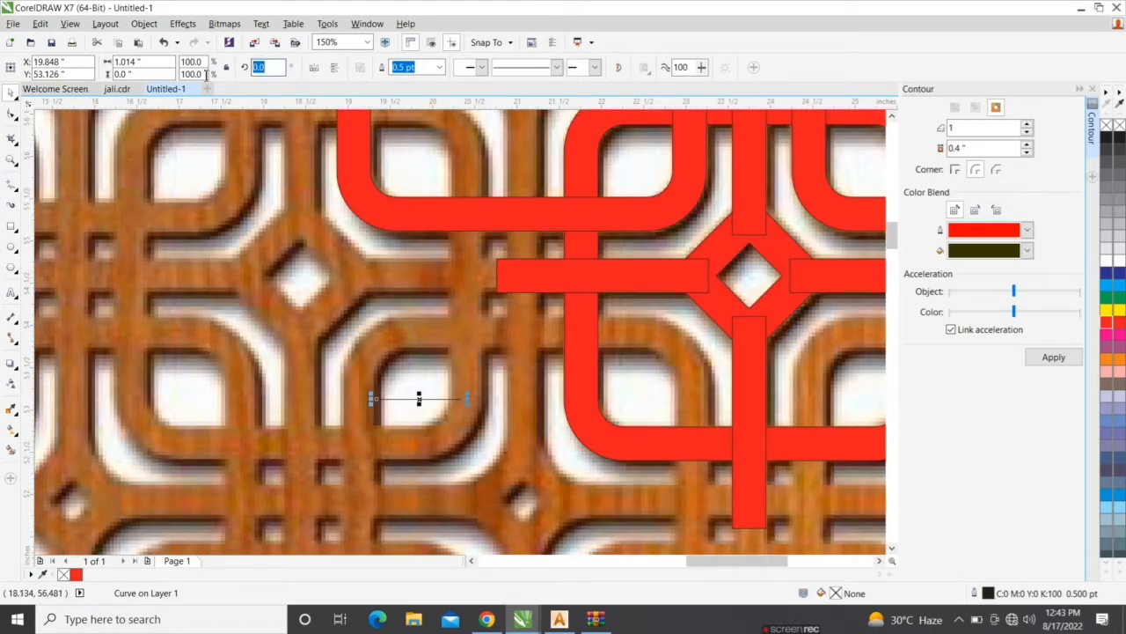
{"action": "key", "text": "Return"}
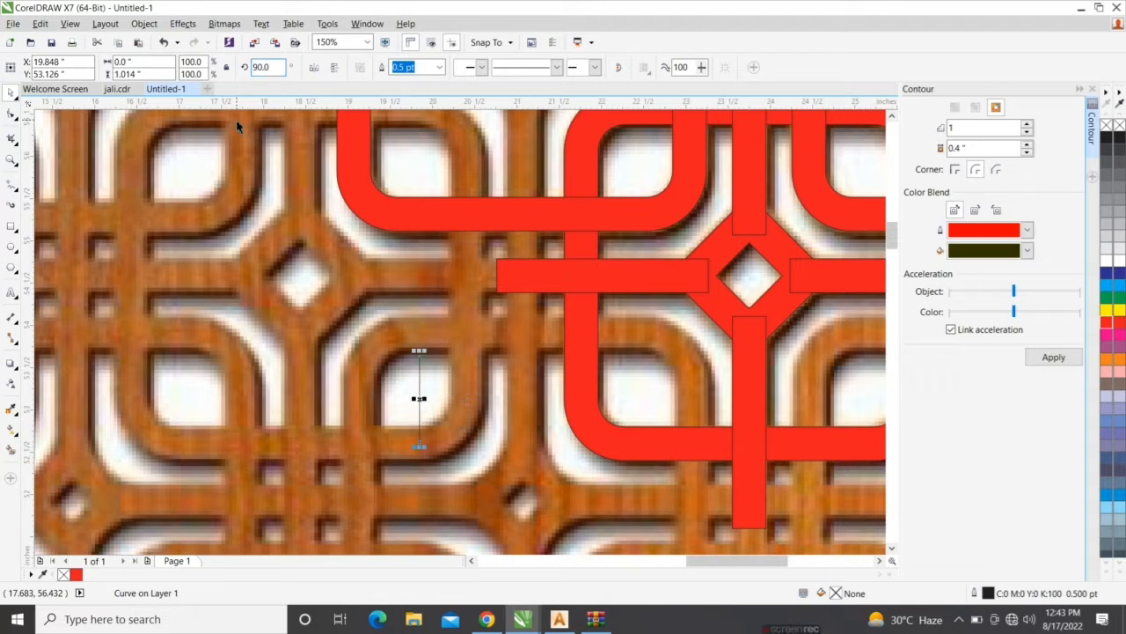
Ungroup the upper frames and align the upright gap line with the upper-left frame's horizontal centre and bottom edge.
{"action": "left_click", "coordinate": [410, 304]}
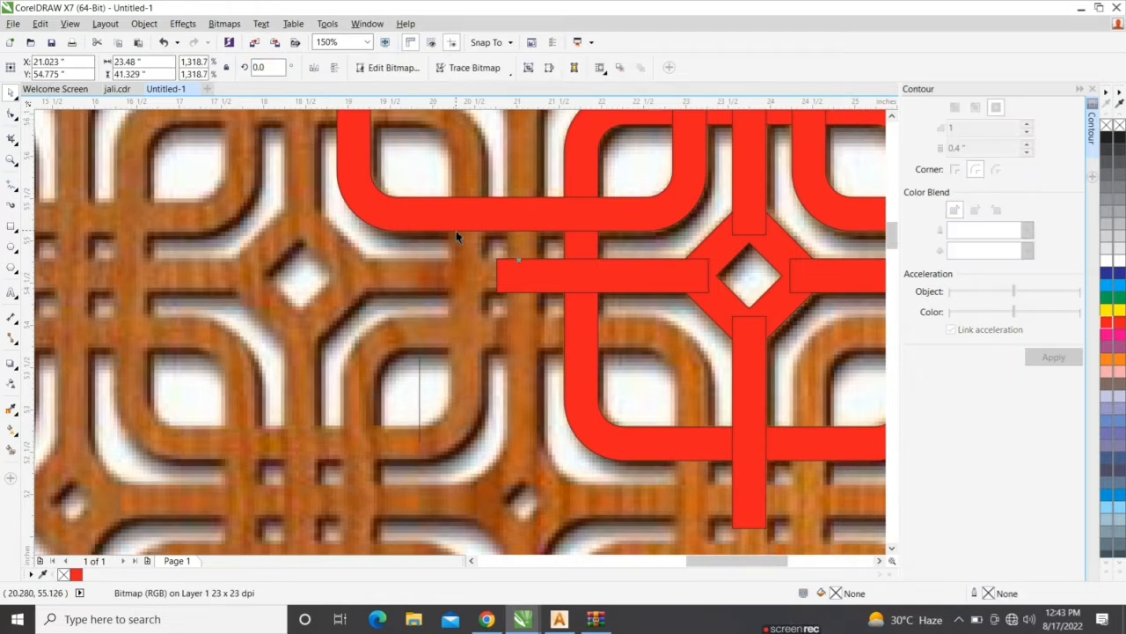
{"action": "left_click", "coordinate": [459, 226]}
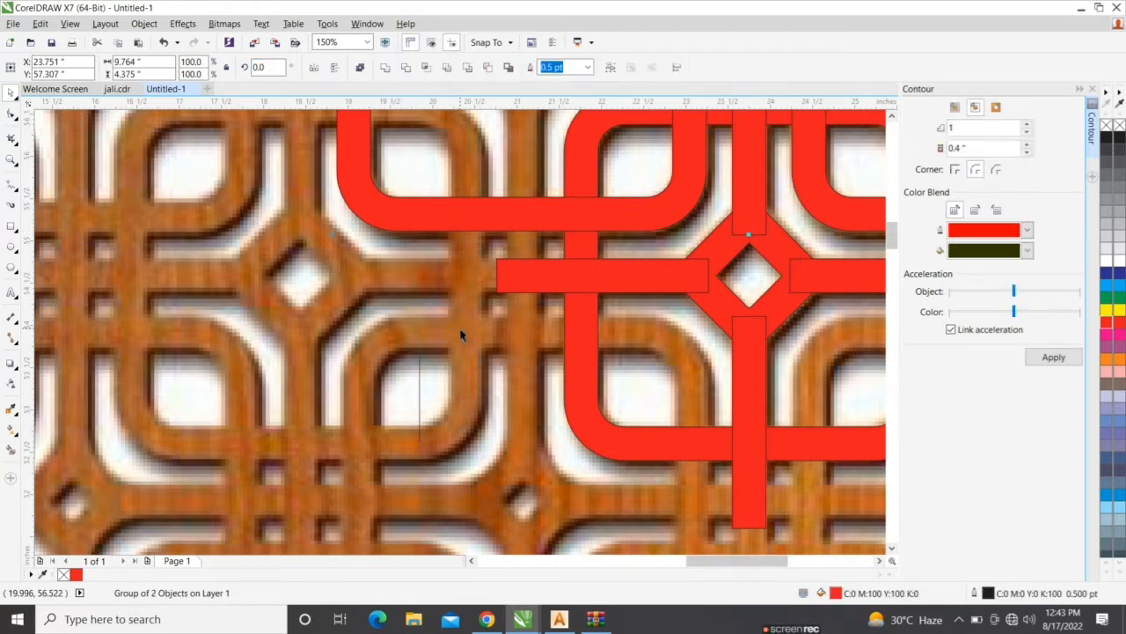
{"action": "left_click", "coordinate": [428, 380]}
{"action": "left_click", "coordinate": [420, 392]}
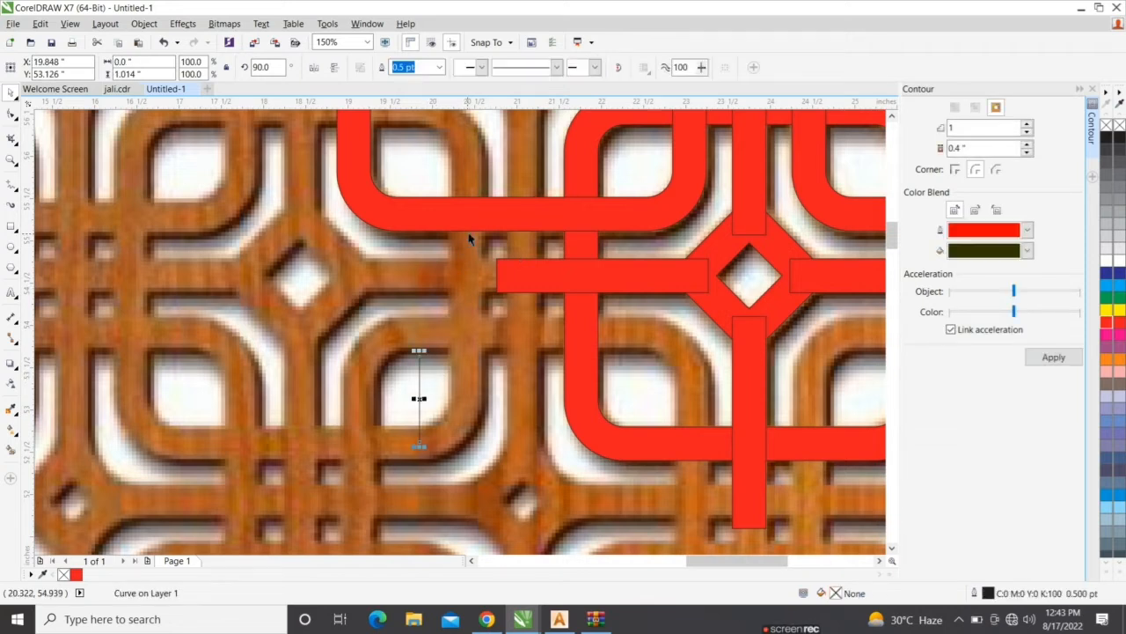
{"action": "left_click", "coordinate": [472, 228], "text": "shift"}
{"action": "key", "text": "e"}
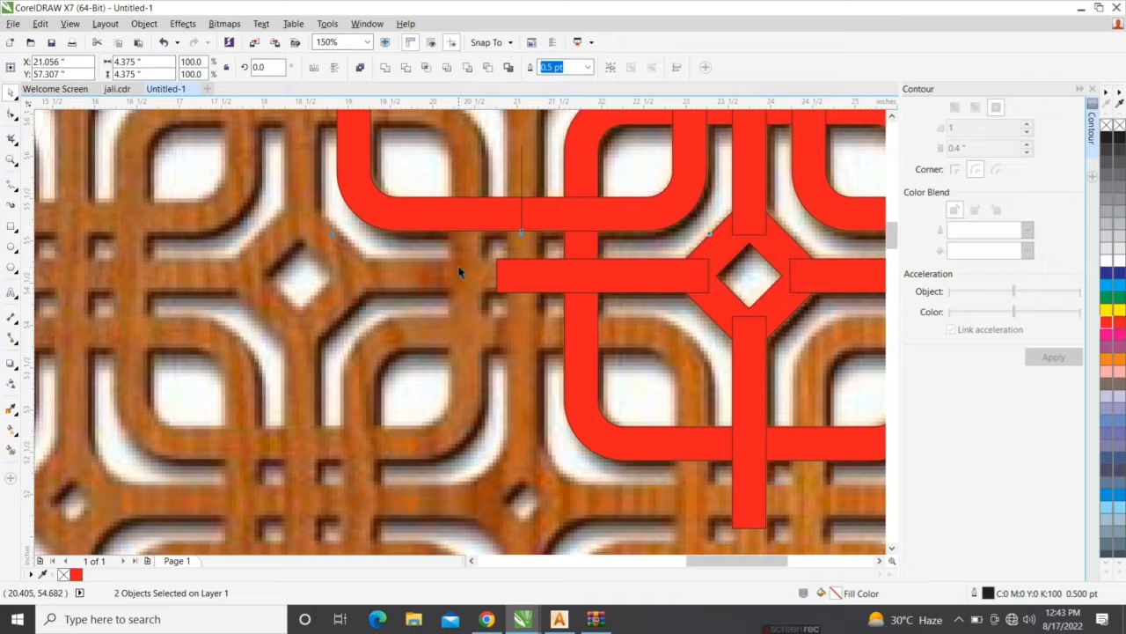
Move the upright gap line down so its upper end meets the bottom edge of the upper-left frame.
{"action": "left_click", "coordinate": [518, 205]}
{"action": "left_click", "coordinate": [522, 199]}
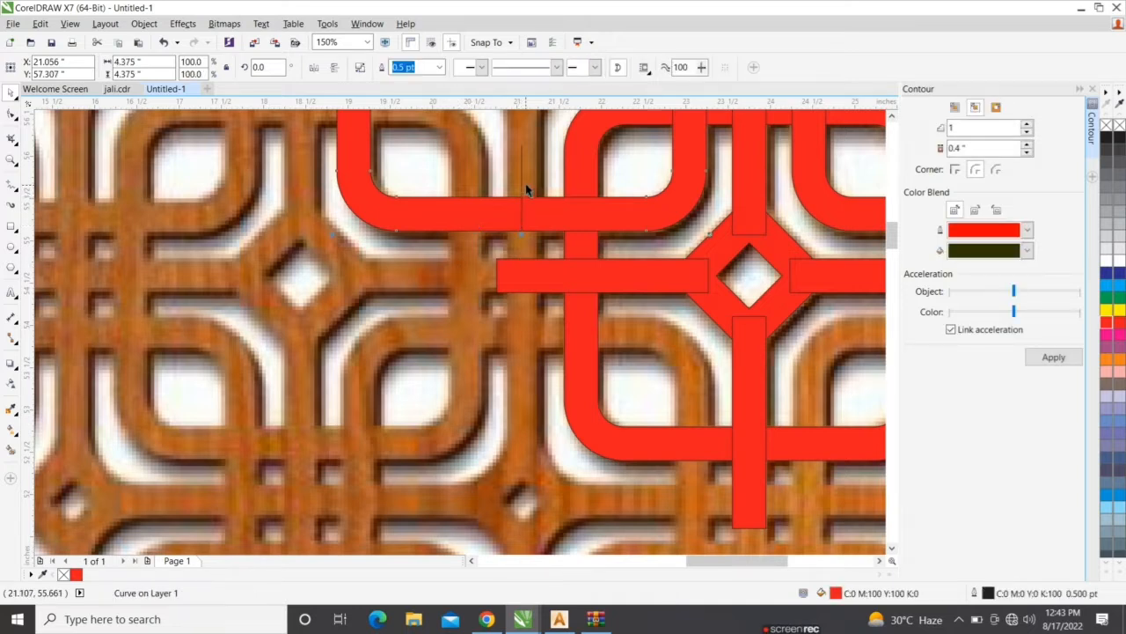
{"action": "left_click", "coordinate": [521, 172]}
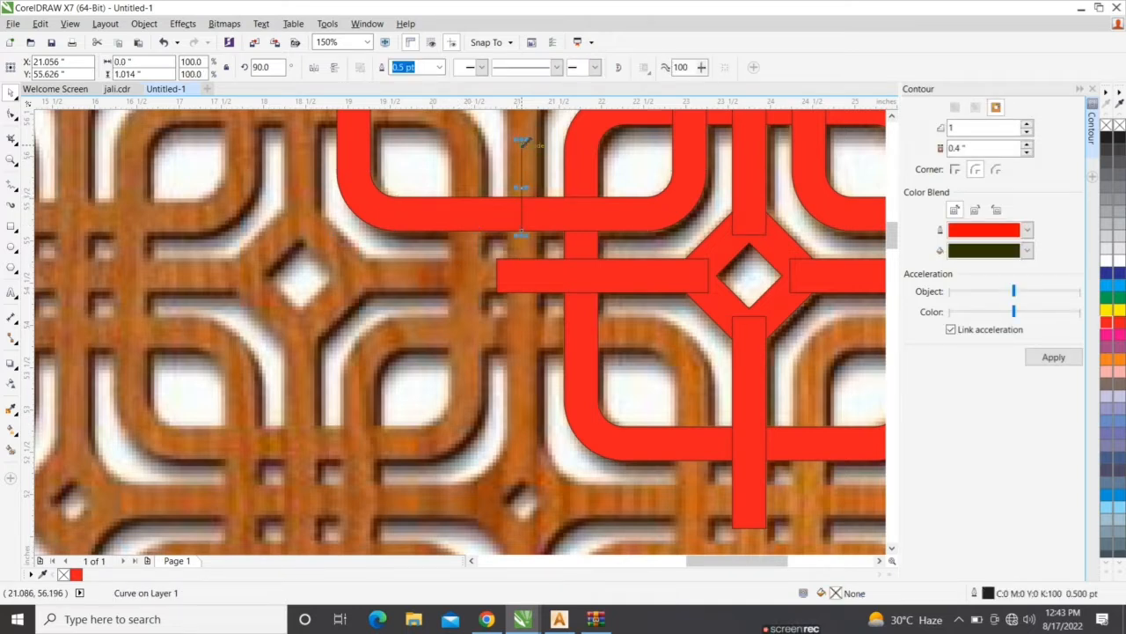
{"action": "left_click_drag", "start_coordinate": [522, 140], "coordinate": [526, 256]}
Select the two upper rounded frames and group them again.
{"action": "left_click", "coordinate": [553, 221]}
{"action": "left_click", "coordinate": [521, 245], "text": "shift"}
{"action": "scroll", "coordinate": [519, 245], "scroll_direction": "down", "scroll_amount": 2}
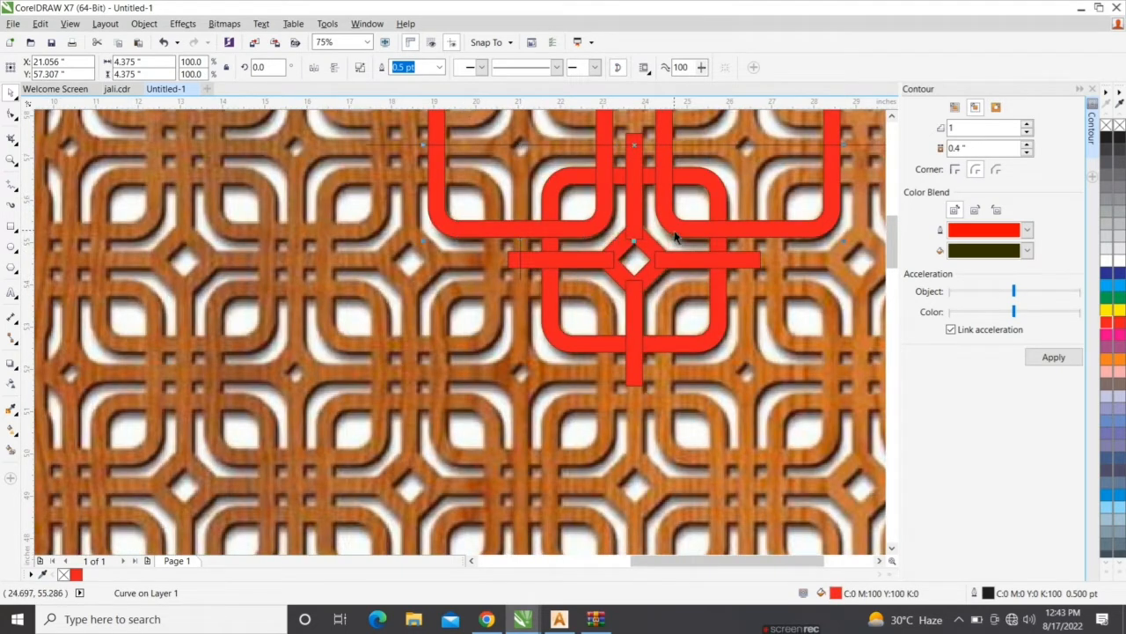
{"action": "key", "text": "ctrl+g"}
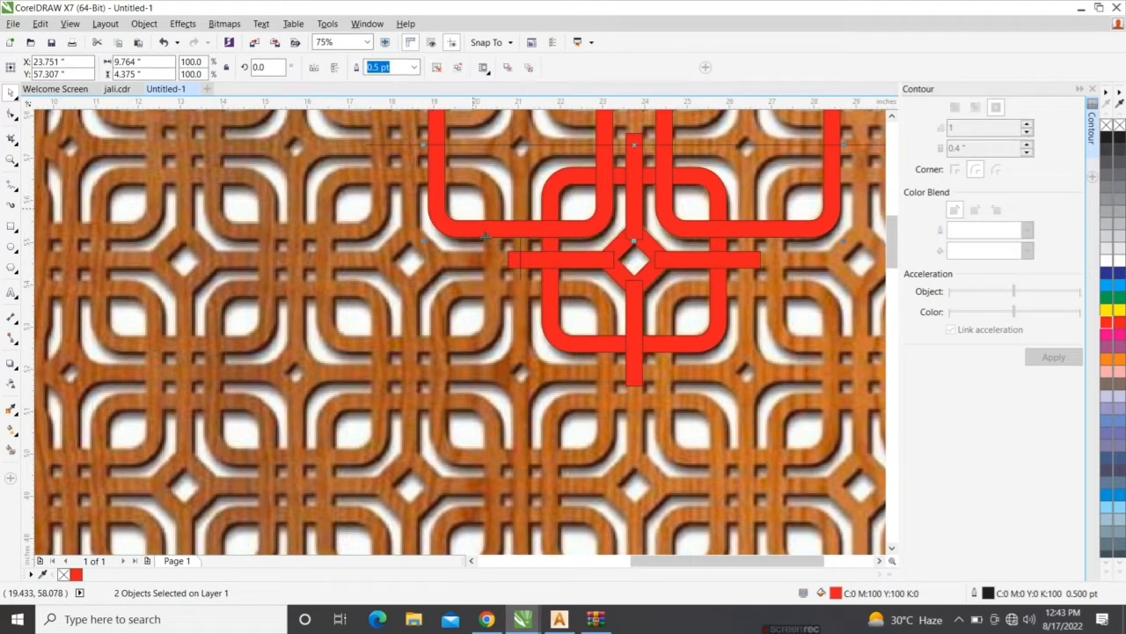
{"action": "scroll", "coordinate": [475, 275], "scroll_direction": "down", "scroll_amount": 2}
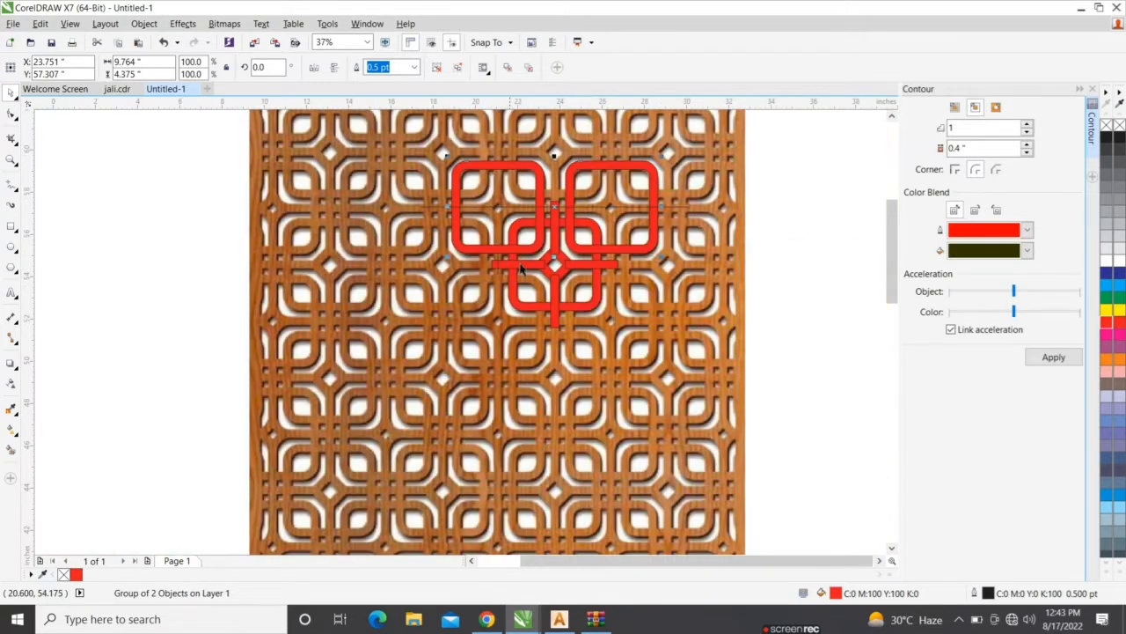
Place a copy of the grouped upper frames directly below, and undo the accidental shift of the lattice image.
{"action": "left_click", "coordinate": [519, 172]}
{"action": "scroll", "coordinate": [512, 164], "scroll_direction": "up", "scroll_amount": 2}
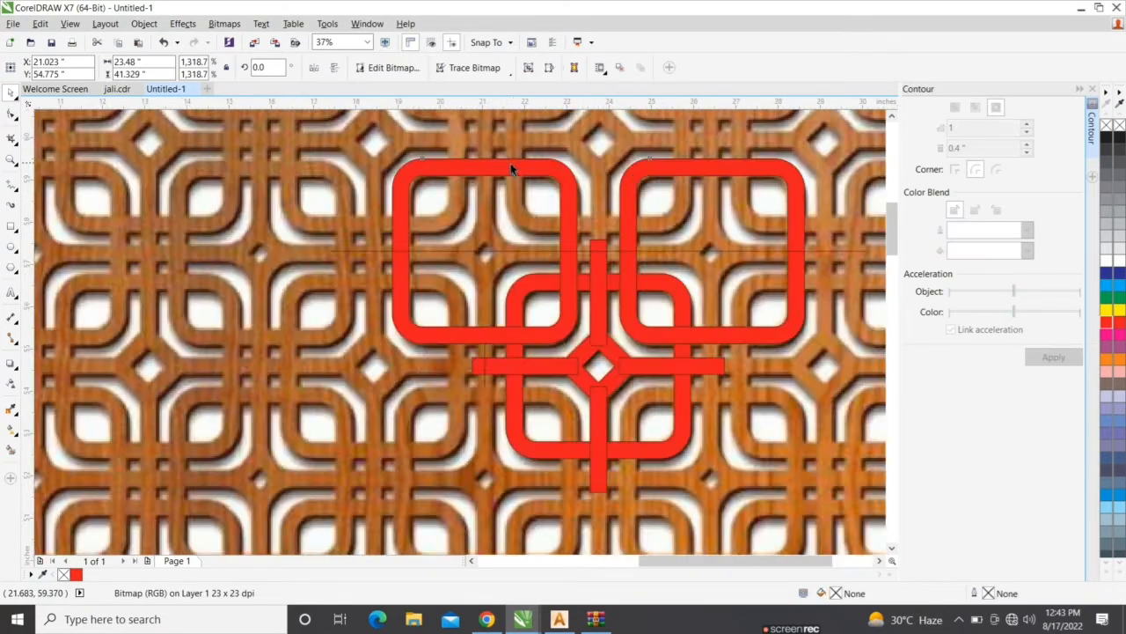
{"action": "left_click_drag", "start_coordinate": [512, 165], "coordinate": [524, 385]}
{"action": "scroll", "coordinate": [448, 384], "scroll_direction": "up", "scroll_amount": 5}
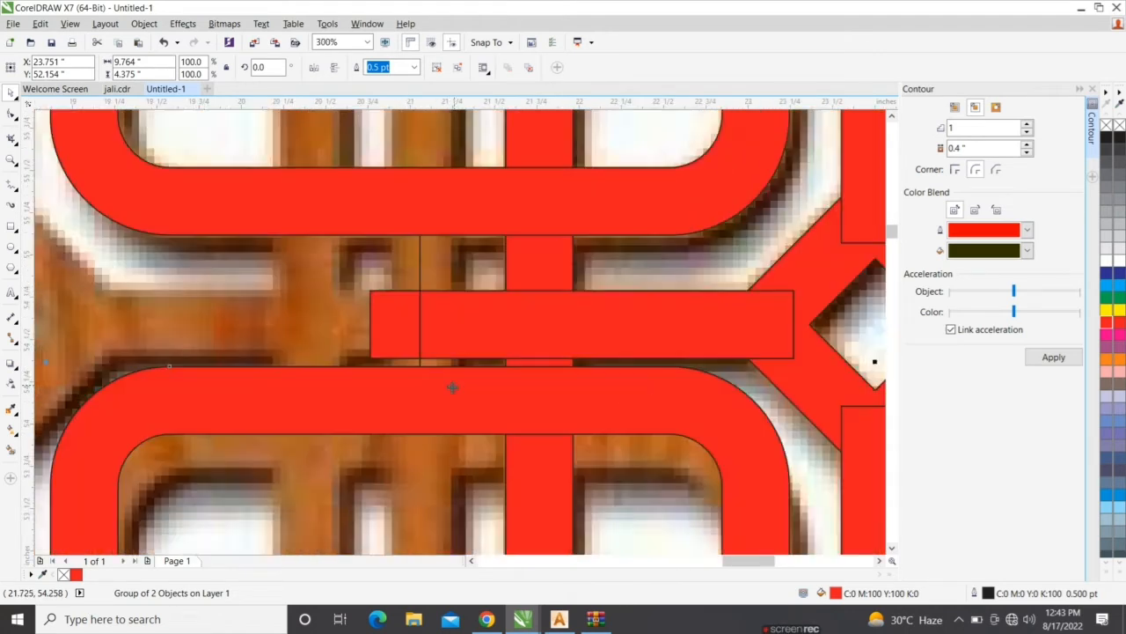
{"action": "left_click", "coordinate": [356, 313]}
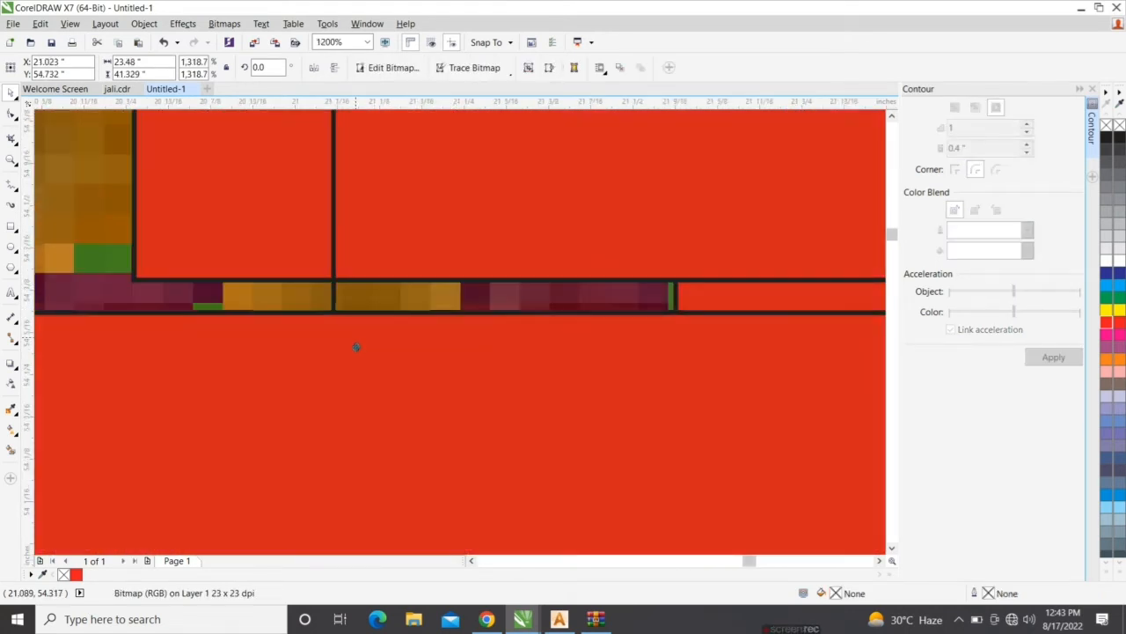
{"action": "scroll", "coordinate": [411, 258], "scroll_direction": "down", "scroll_amount": 5}
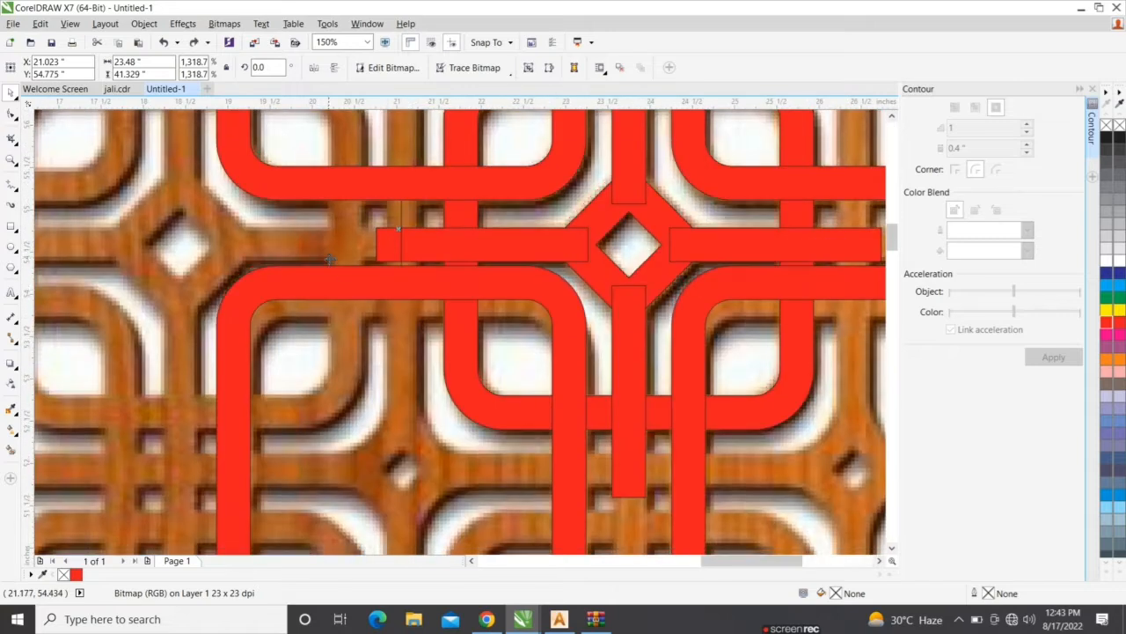
Move the grouped lower frames up so their top edge meets the lower end of the upright gap line.
{"action": "left_click", "coordinate": [355, 283]}
{"action": "left_click_drag", "start_coordinate": [359, 279], "coordinate": [399, 313]}
{"action": "key", "text": "ctrl+z"}
{"action": "scroll", "coordinate": [404, 295], "scroll_direction": "up", "scroll_amount": 1}
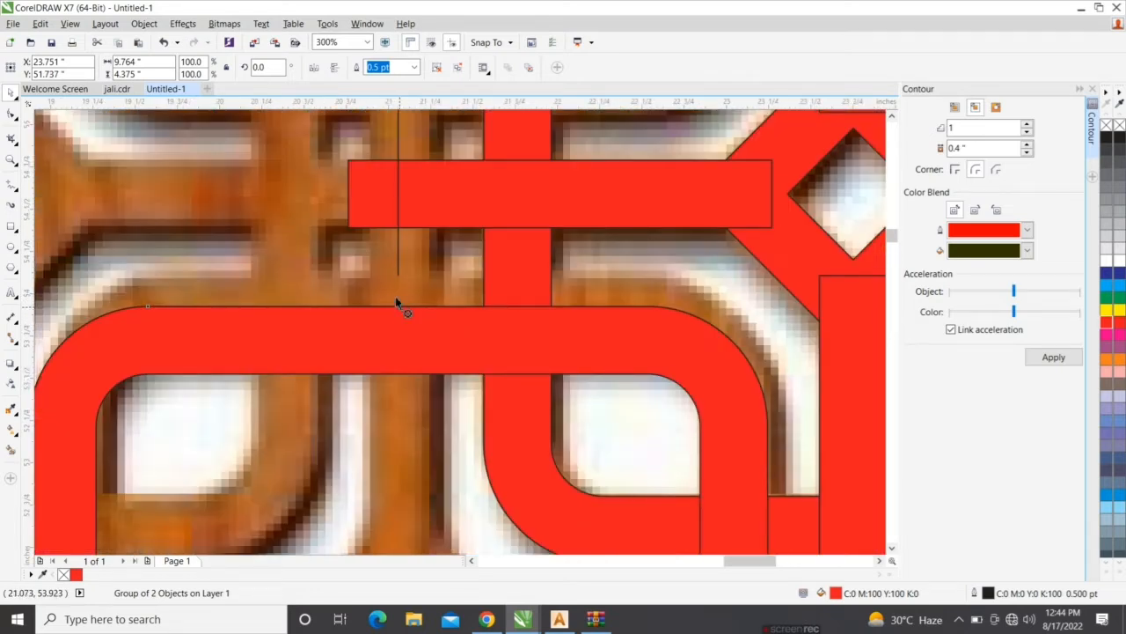
{"action": "left_click_drag", "start_coordinate": [396, 300], "coordinate": [382, 239]}
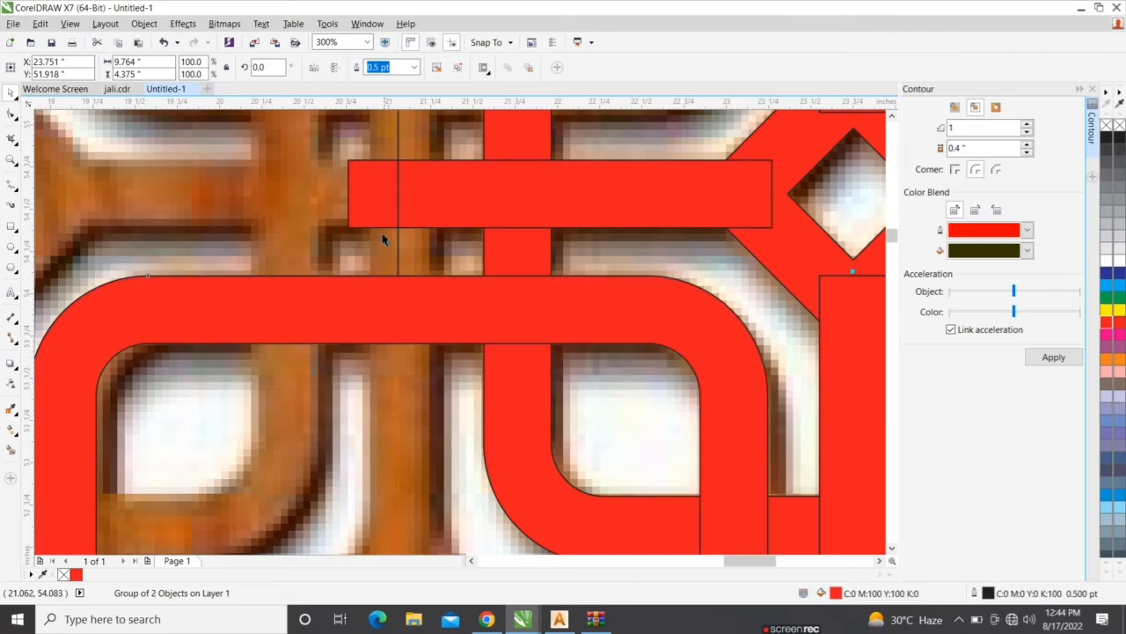
Delete the upright gap line between the upper-left and lower-left frames.
{"action": "scroll", "coordinate": [379, 219], "scroll_direction": "down", "scroll_amount": 2}
{"action": "left_click", "coordinate": [388, 213]}
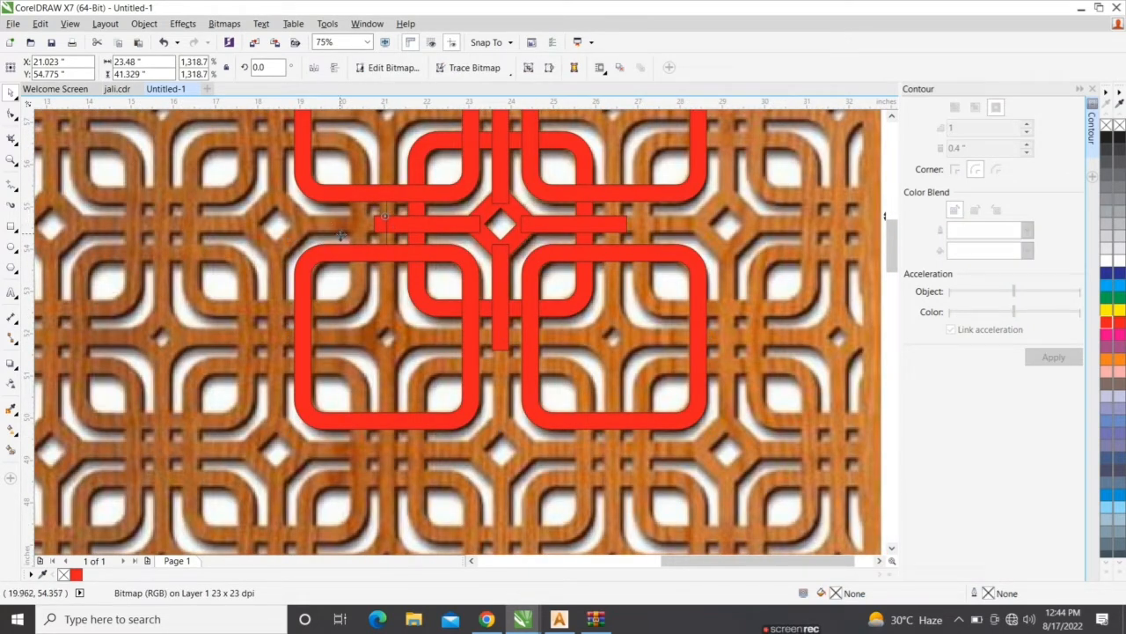
{"action": "scroll", "coordinate": [389, 212], "scroll_direction": "up", "scroll_amount": 1}
{"action": "scroll", "coordinate": [386, 228], "scroll_direction": "down", "scroll_amount": 1}
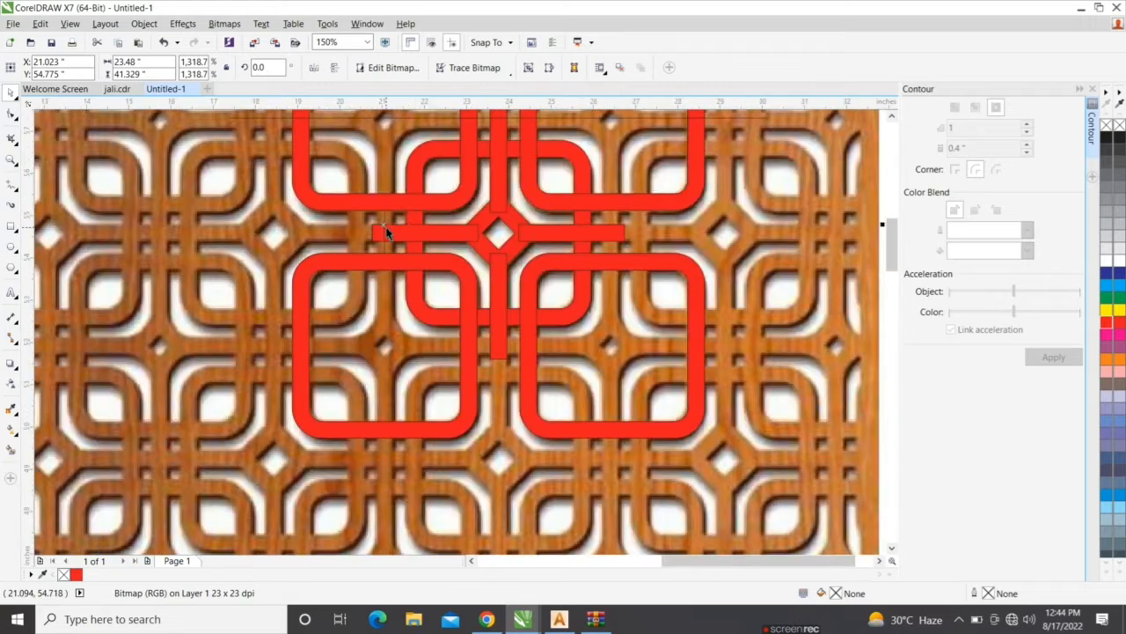
{"action": "left_click", "coordinate": [406, 302]}
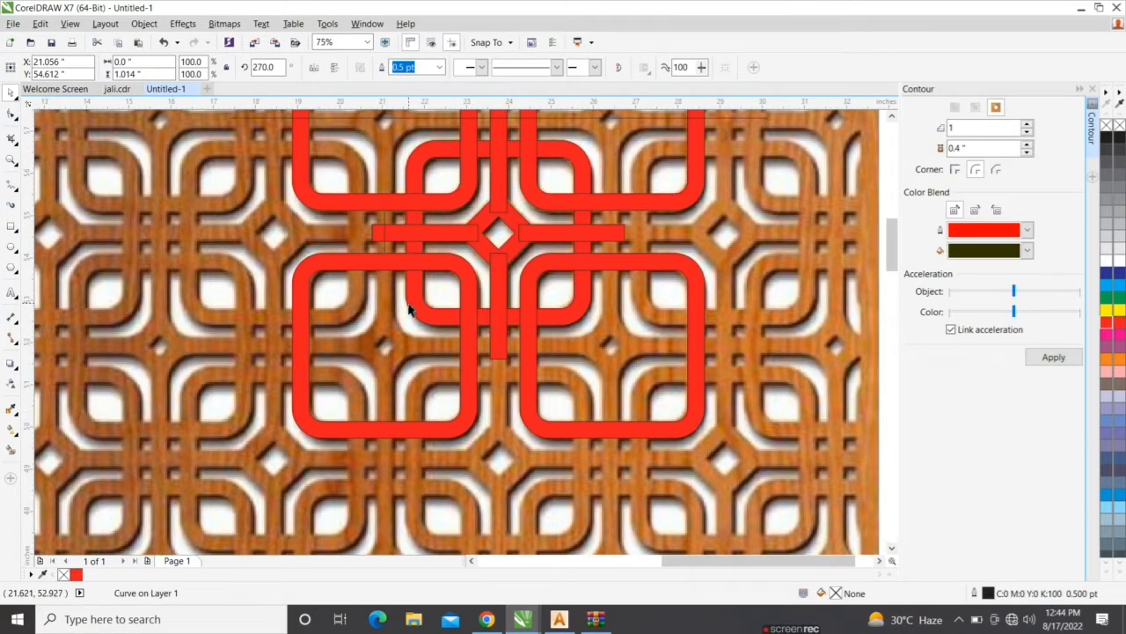
{"action": "key", "text": "Escape"}
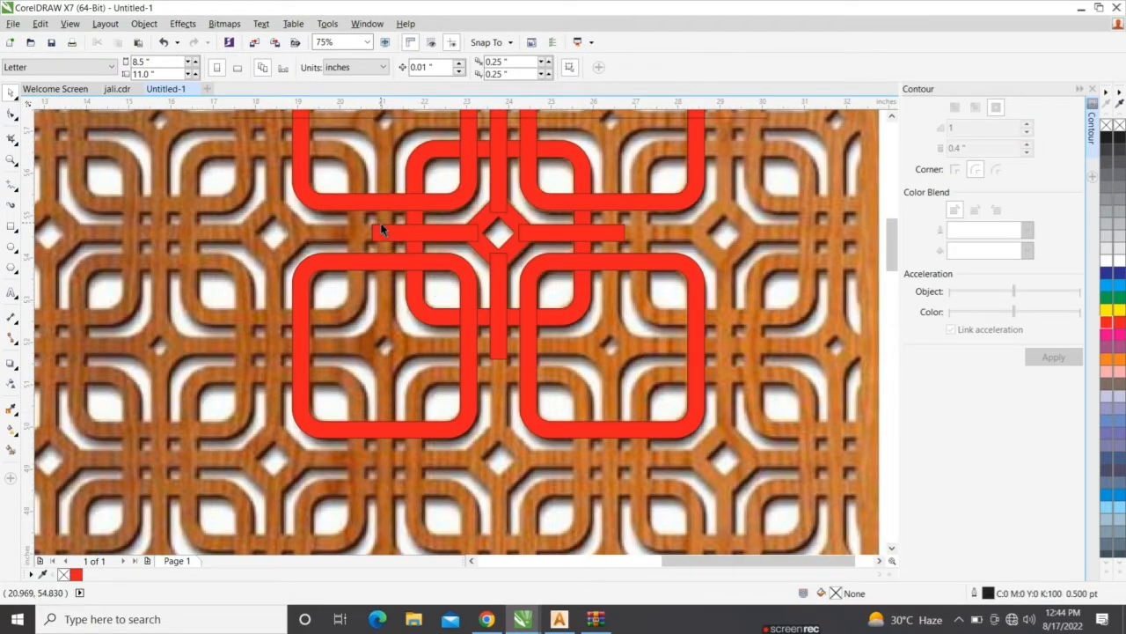
Select the central diamond with its four bars, place a copy over the upper-left frame, and group the copied motif.
{"action": "scroll", "coordinate": [466, 323], "scroll_direction": "down", "scroll_amount": 1}
{"action": "scroll", "coordinate": [551, 193], "scroll_direction": "up", "scroll_amount": 1}
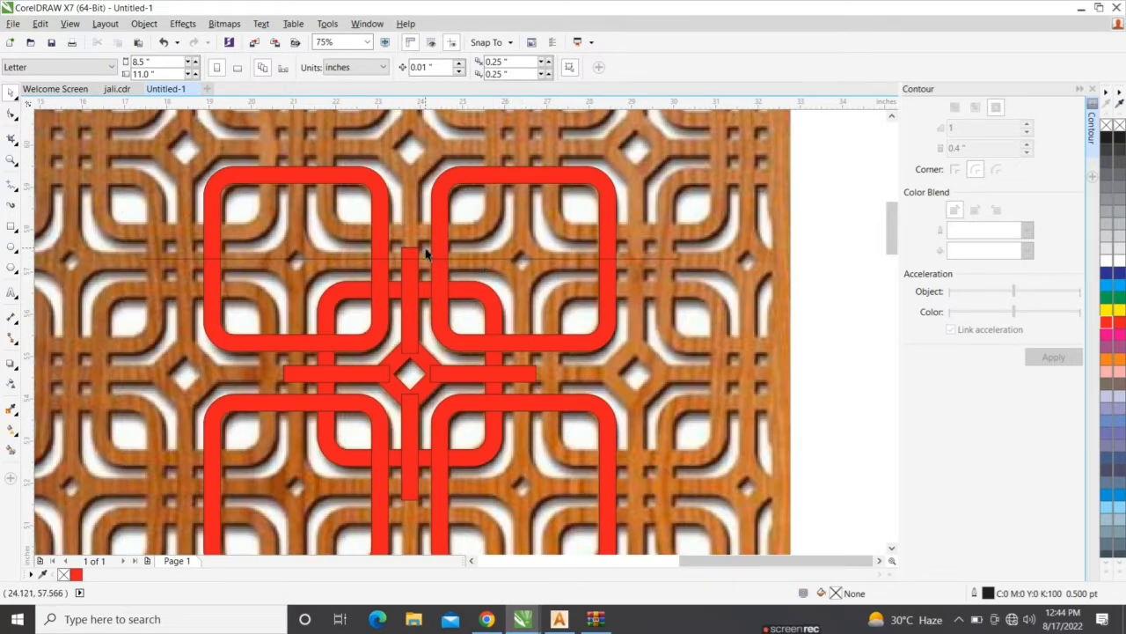
{"action": "left_click", "coordinate": [461, 381]}
{"action": "left_click", "coordinate": [373, 376], "text": "shift"}
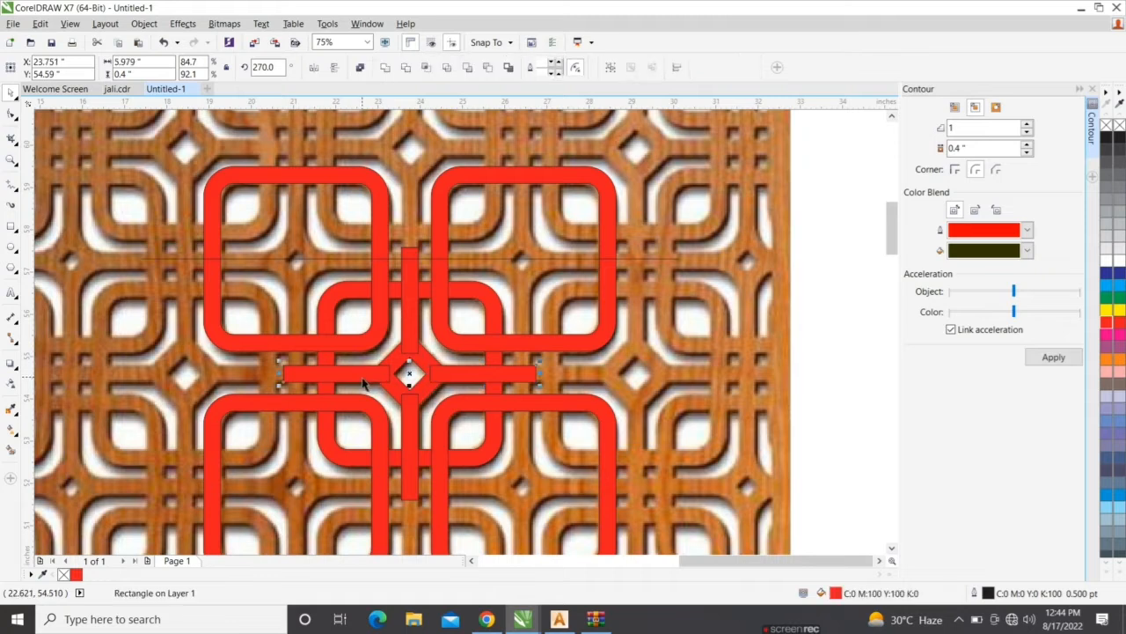
{"action": "left_click", "coordinate": [408, 336], "text": "shift"}
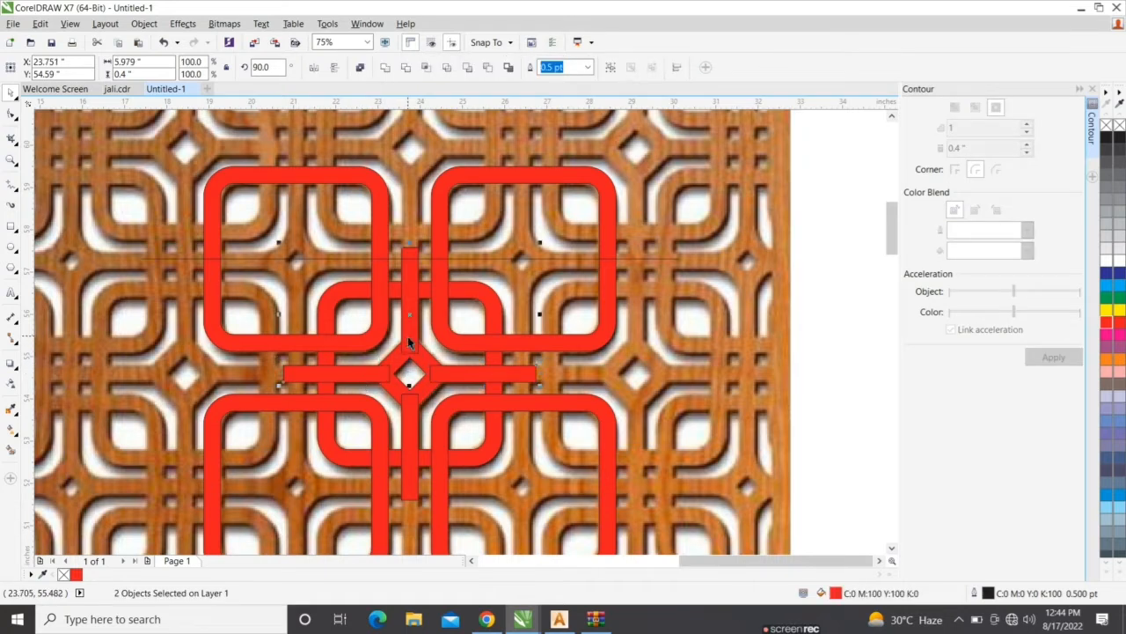
{"action": "left_click", "coordinate": [415, 410], "text": "shift"}
{"action": "left_click", "coordinate": [434, 381], "text": "shift"}
{"action": "left_click", "coordinate": [426, 394], "text": "shift"}
{"action": "left_click_drag", "start_coordinate": [421, 386], "coordinate": [295, 317]}
{"action": "key", "text": "ctrl+g"}
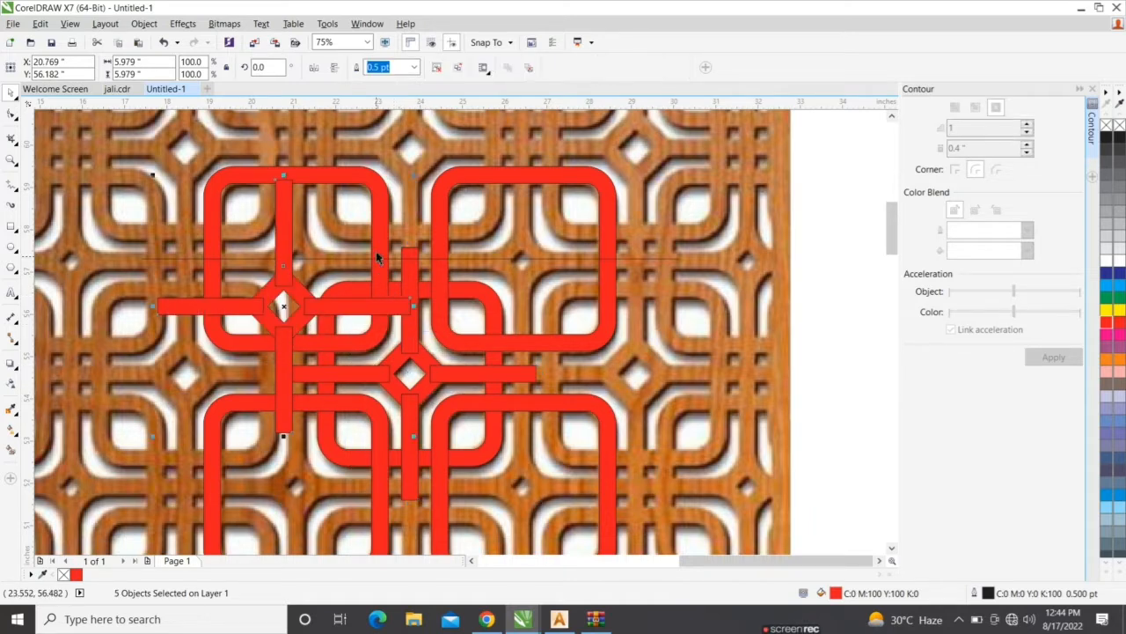
Align the motif copy's vertical centre with the grouped upper frames, undoing the horizontal centring.
{"action": "left_click", "coordinate": [384, 236], "text": "shift"}
{"action": "key", "text": "c"}
{"action": "key", "text": "e"}
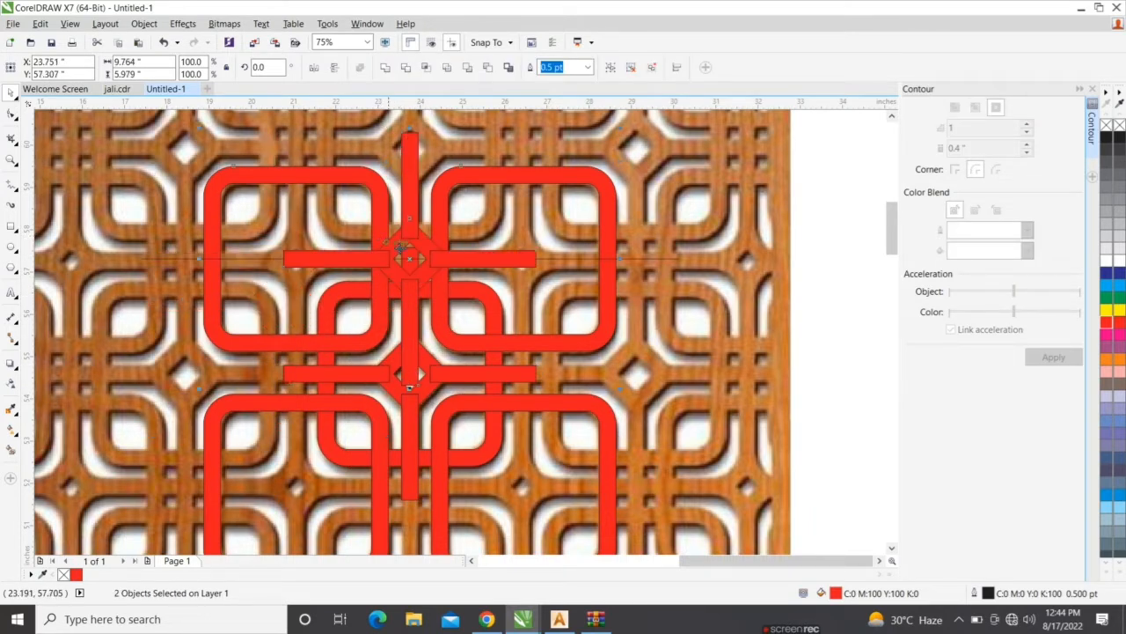
{"action": "key", "text": "ctrl+z"}
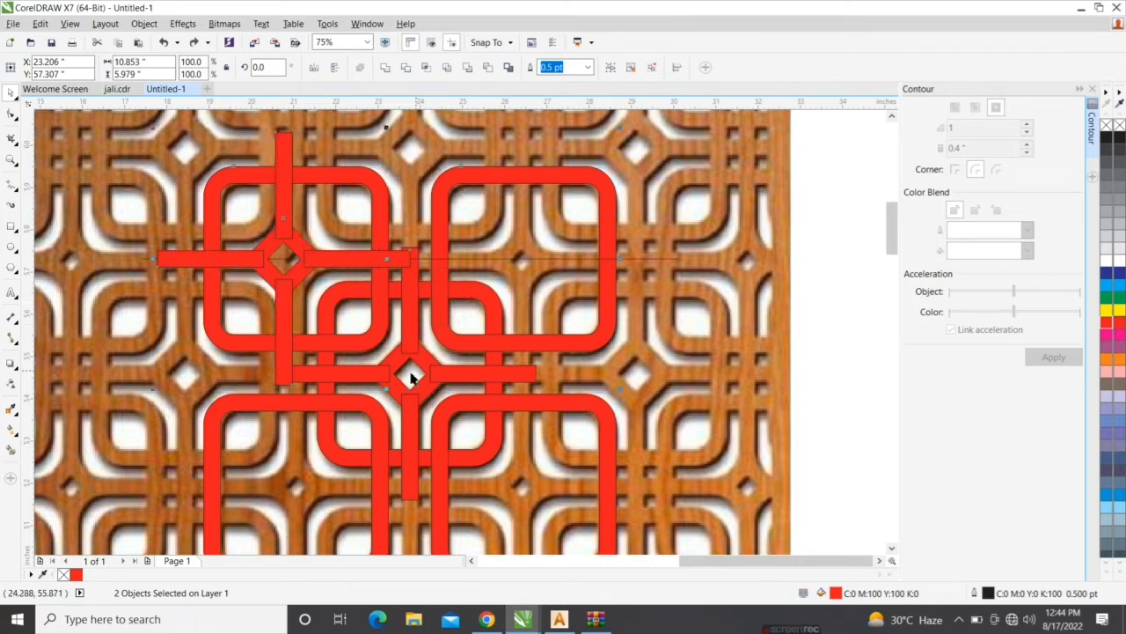
Ungroup the upper and lower pairs of rounded frames.
{"action": "left_click", "coordinate": [410, 299]}
{"action": "left_click", "coordinate": [388, 227]}
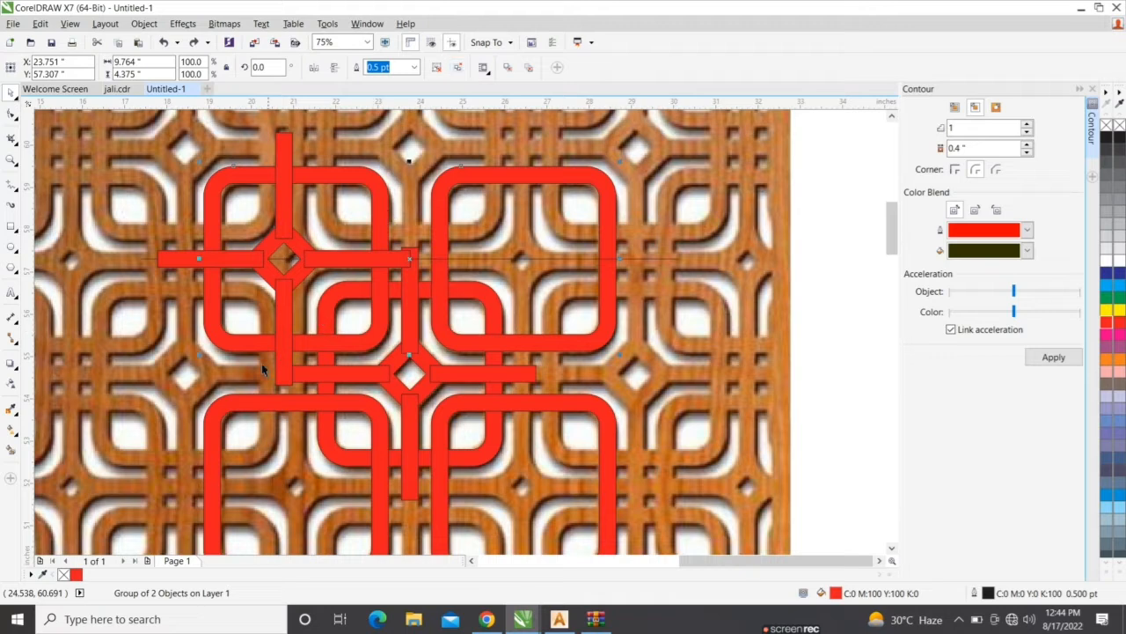
{"action": "left_click", "coordinate": [243, 402]}
{"action": "left_click", "coordinate": [455, 70]}
{"action": "left_click", "coordinate": [394, 165]}
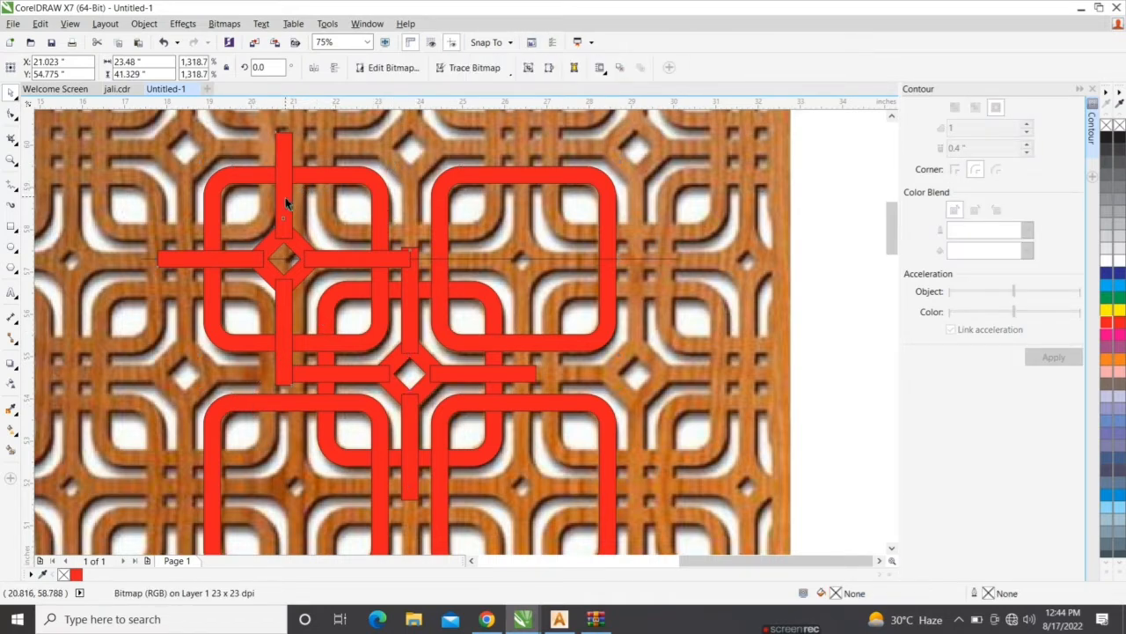
Centre the grouped diamond-and-bars motif horizontally on the upper-left frame.
{"action": "left_click", "coordinate": [285, 202]}
{"action": "left_click", "coordinate": [321, 180], "text": "shift"}
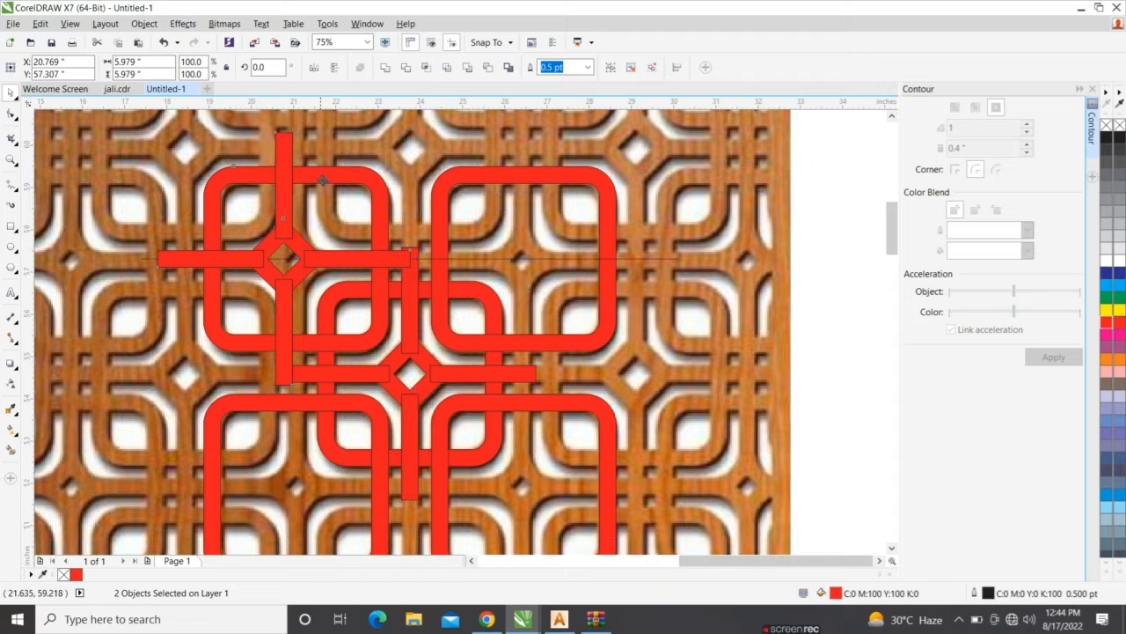
{"action": "key", "text": "c"}
{"action": "left_click", "coordinate": [342, 145]}
{"action": "left_click", "coordinate": [301, 165]}
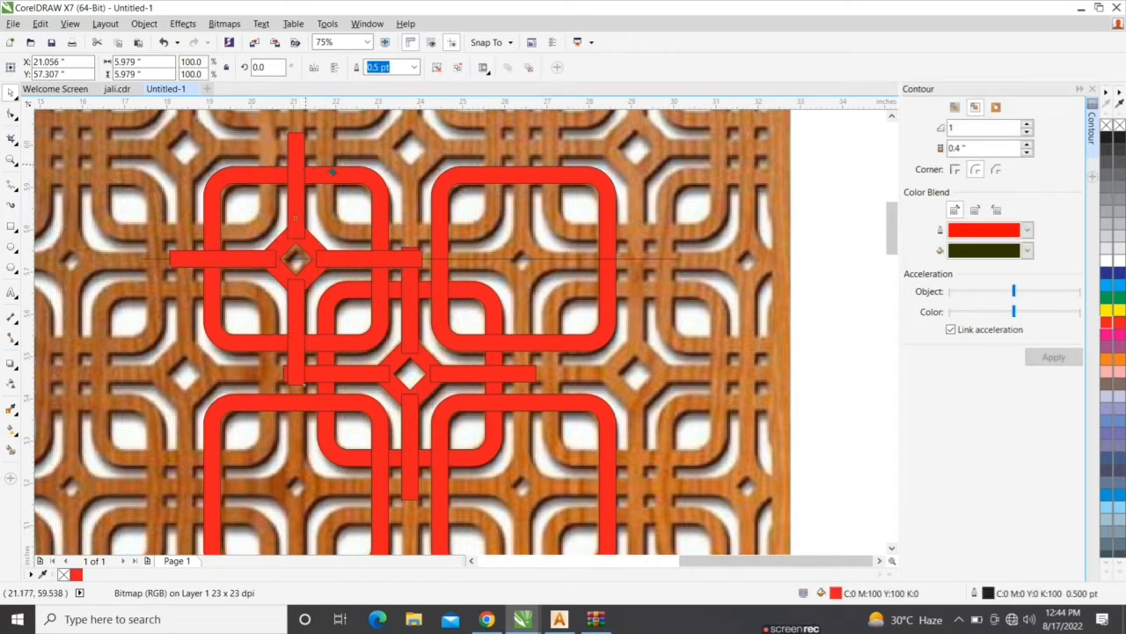
Duplicate the motif and centre the copy horizontally on the upper-right frame.
{"action": "key", "text": "ctrl+d"}
{"action": "left_click", "coordinate": [455, 185], "text": "shift"}
{"action": "key", "text": "c"}
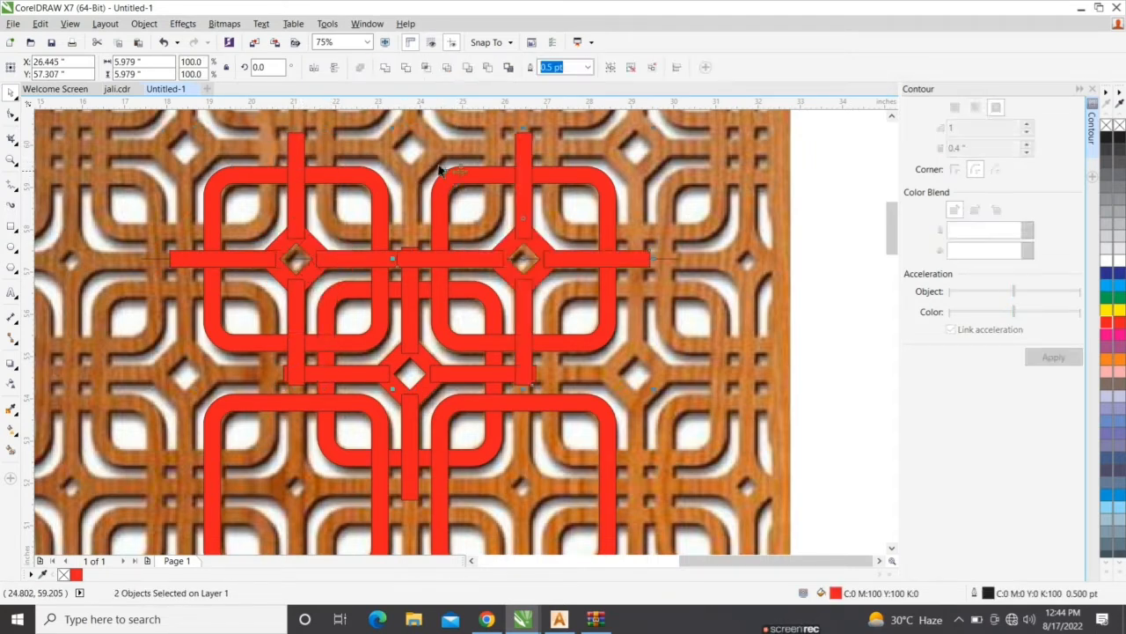
Copy the upper-left motif downwards and align the copy's vertical centre with the lower-left frame.
{"action": "left_click", "coordinate": [343, 152]}
{"action": "left_click_drag", "start_coordinate": [300, 154], "coordinate": [298, 180]}
{"action": "right_click", "coordinate": [297, 180]}
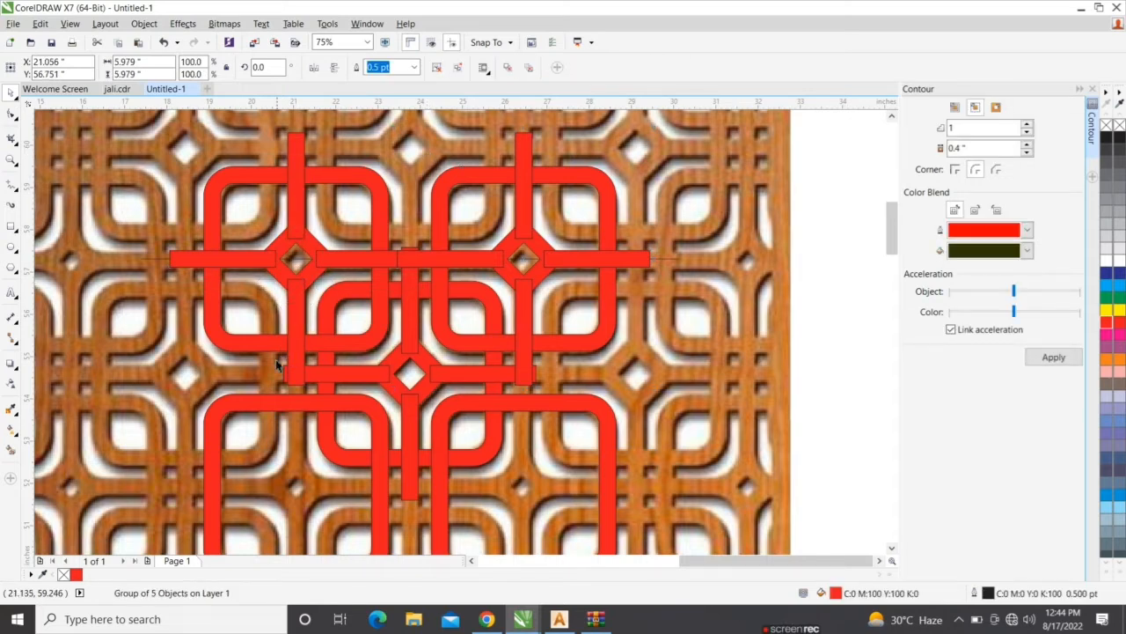
{"action": "left_click", "coordinate": [263, 404], "text": "shift"}
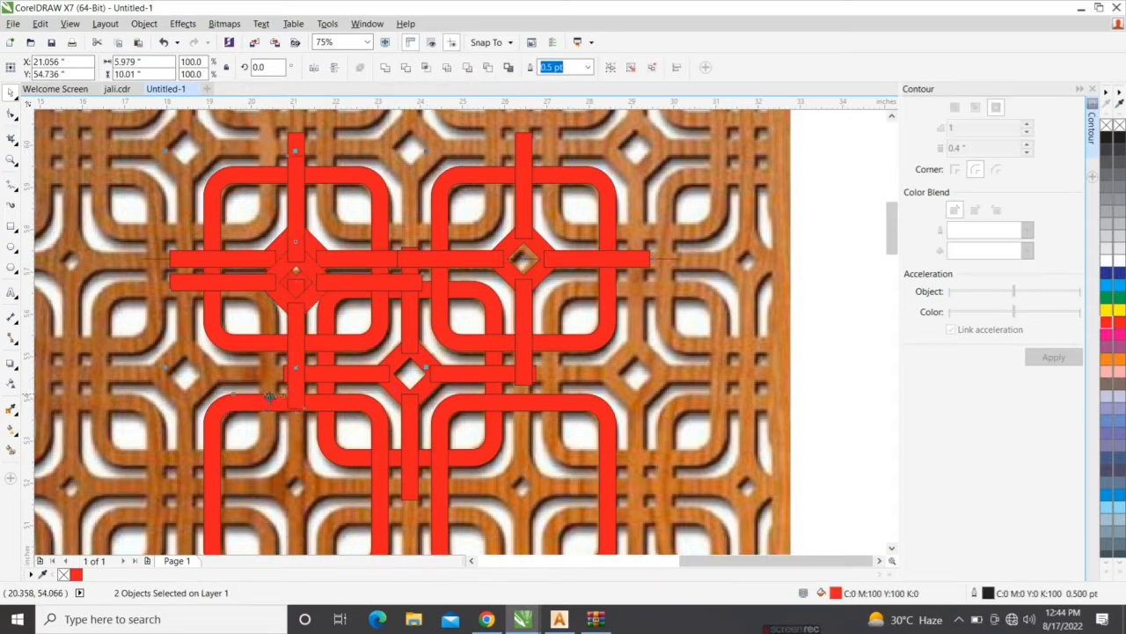
{"action": "key", "text": "e"}
{"action": "left_click", "coordinate": [264, 392]}
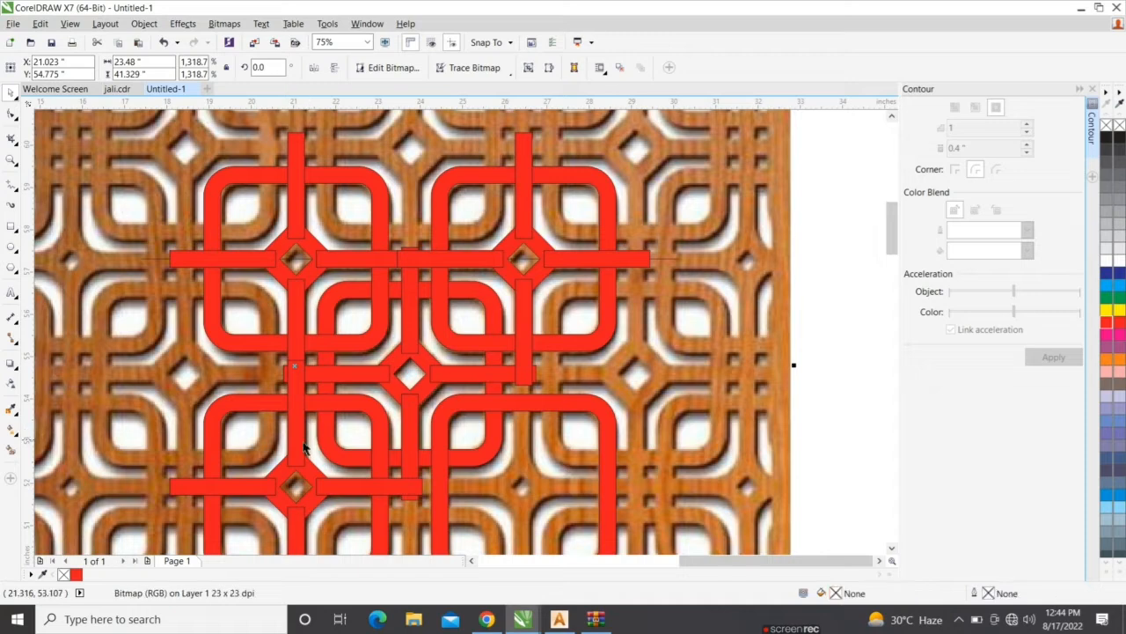
Copy the lower-left motif to the right and centre the copy horizontally on the lower-right frame.
{"action": "left_click", "coordinate": [217, 449]}
{"action": "left_click", "coordinate": [238, 440]}
{"action": "left_click_drag", "start_coordinate": [307, 508], "coordinate": [340, 507]}
{"action": "right_click", "coordinate": [340, 508]}
{"action": "left_click", "coordinate": [448, 425], "text": "shift"}
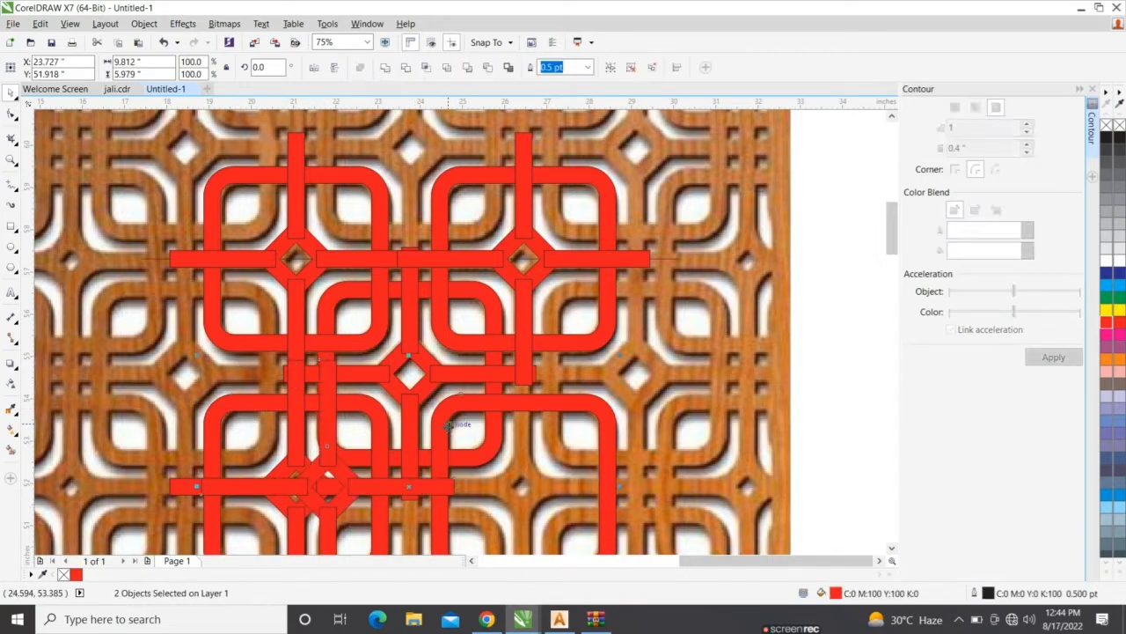
{"action": "key", "text": "c"}
{"action": "scroll", "coordinate": [510, 392], "scroll_direction": "up", "scroll_amount": 1}
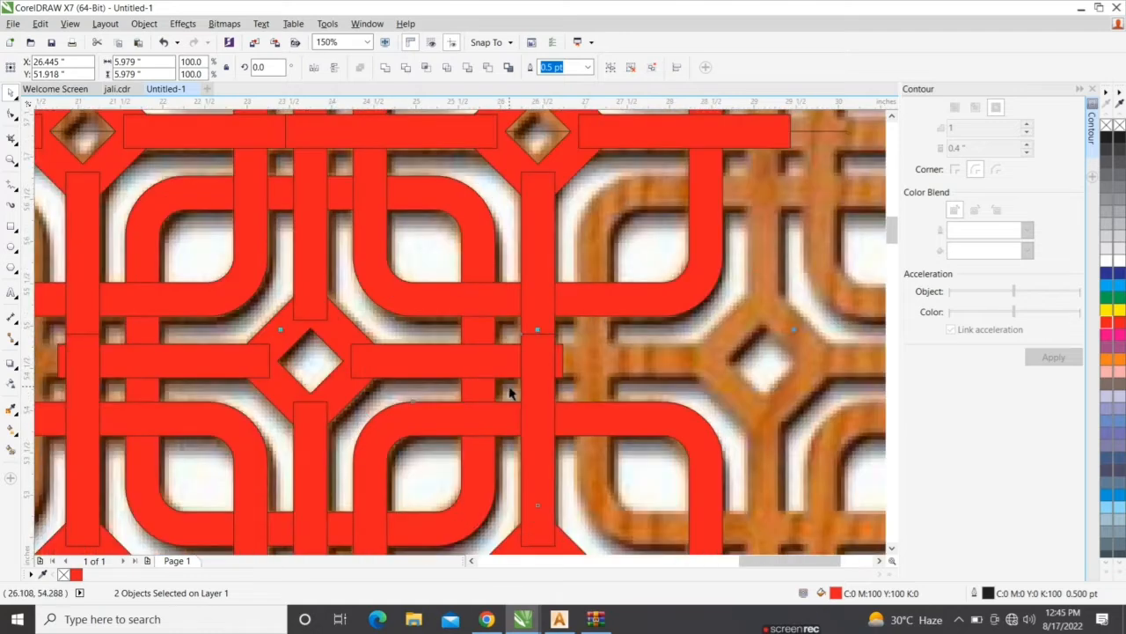
{"action": "scroll", "coordinate": [512, 392], "scroll_direction": "up", "scroll_amount": 2}
{"action": "scroll", "coordinate": [516, 391], "scroll_direction": "down", "scroll_amount": 3}
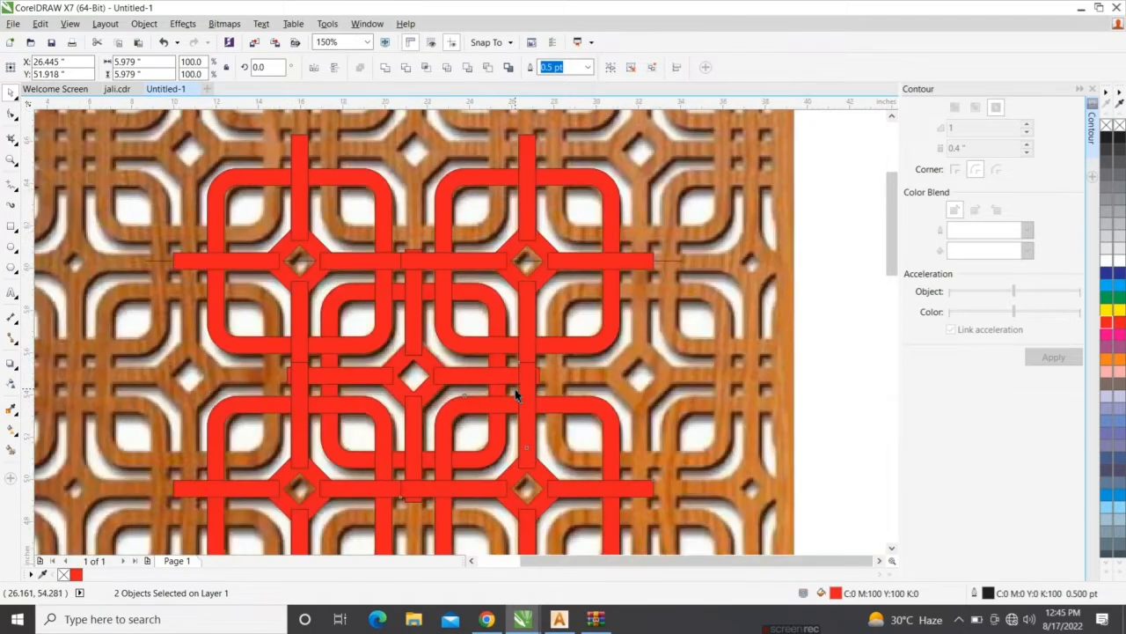
Select the entire red pattern and move it onto the blank area to the right of the lattice image.
{"action": "scroll", "coordinate": [515, 394], "scroll_direction": "down", "scroll_amount": 2}
{"action": "left_click_drag", "start_coordinate": [771, 193], "coordinate": [247, 545]}
{"action": "scroll", "coordinate": [444, 302], "scroll_direction": "down", "scroll_amount": 1}
{"action": "left_click_drag", "start_coordinate": [456, 333], "coordinate": [649, 313]}
{"action": "scroll", "coordinate": [719, 312], "scroll_direction": "up", "scroll_amount": 2}
{"action": "key", "text": "Escape"}
{"action": "scroll", "coordinate": [576, 319], "scroll_direction": "up", "scroll_amount": 2}
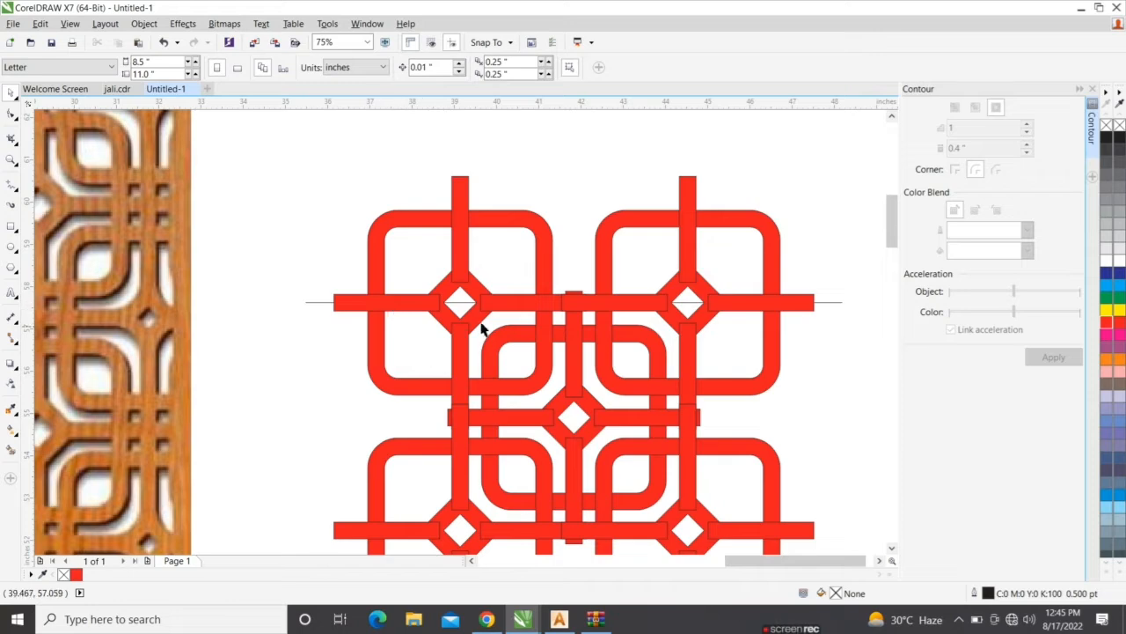
{"action": "scroll", "coordinate": [570, 384], "scroll_direction": "down", "scroll_amount": 2}
{"action": "scroll", "coordinate": [632, 398], "scroll_direction": "up", "scroll_amount": 2}
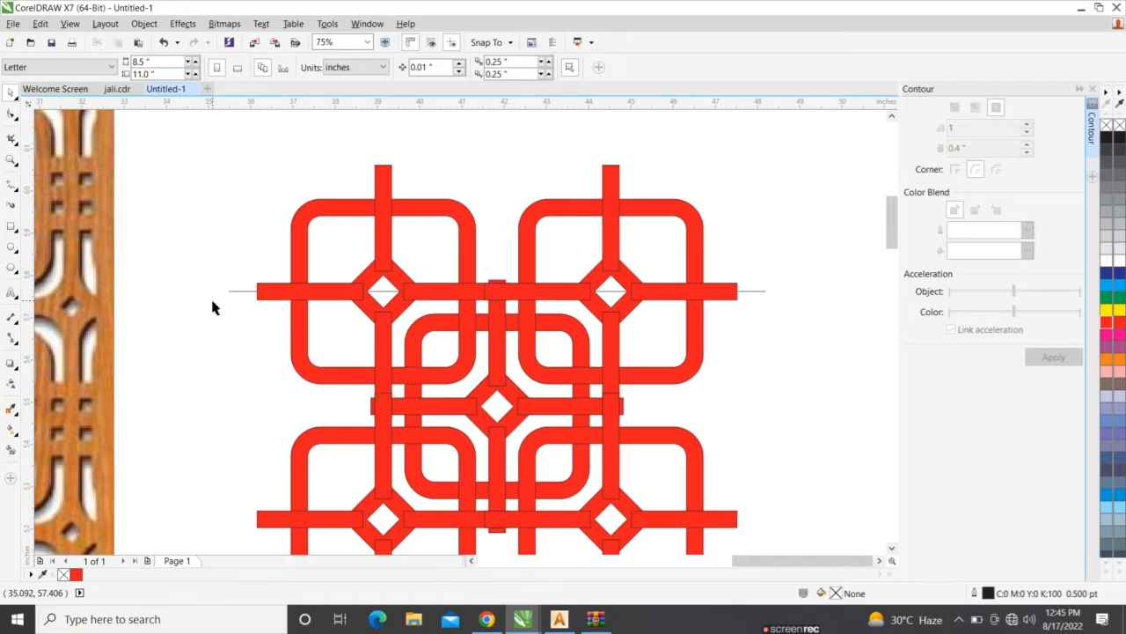
Draw a vertical line about 14.6" long through the right-hand diamonds and a horizontal line about 12.6" long through the central diamond.
{"action": "key", "text": "F5"}
{"action": "scroll", "coordinate": [621, 228], "scroll_direction": "down", "scroll_amount": 1}
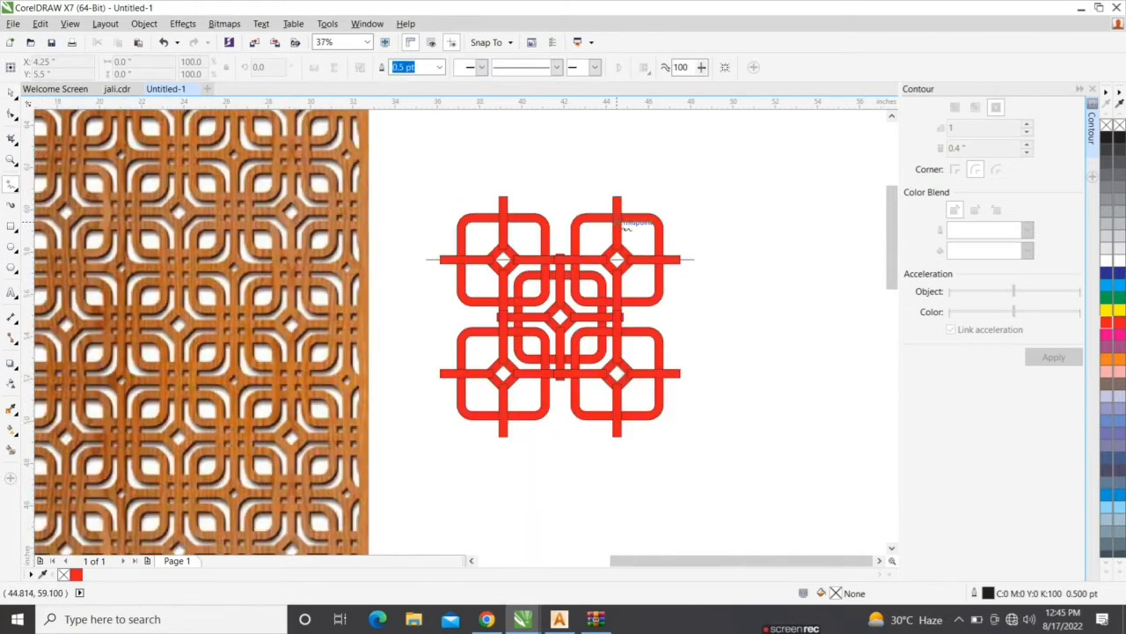
{"action": "left_click", "coordinate": [616, 174]}
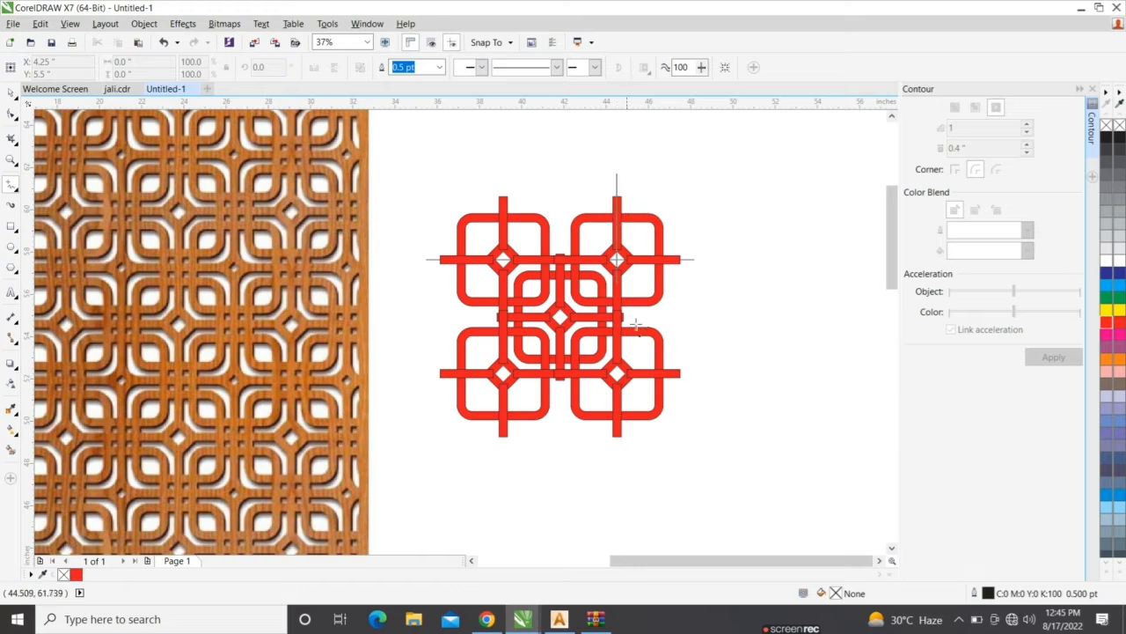
{"action": "left_click", "coordinate": [647, 484], "text": "ctrl"}
{"action": "left_click", "coordinate": [438, 318]}
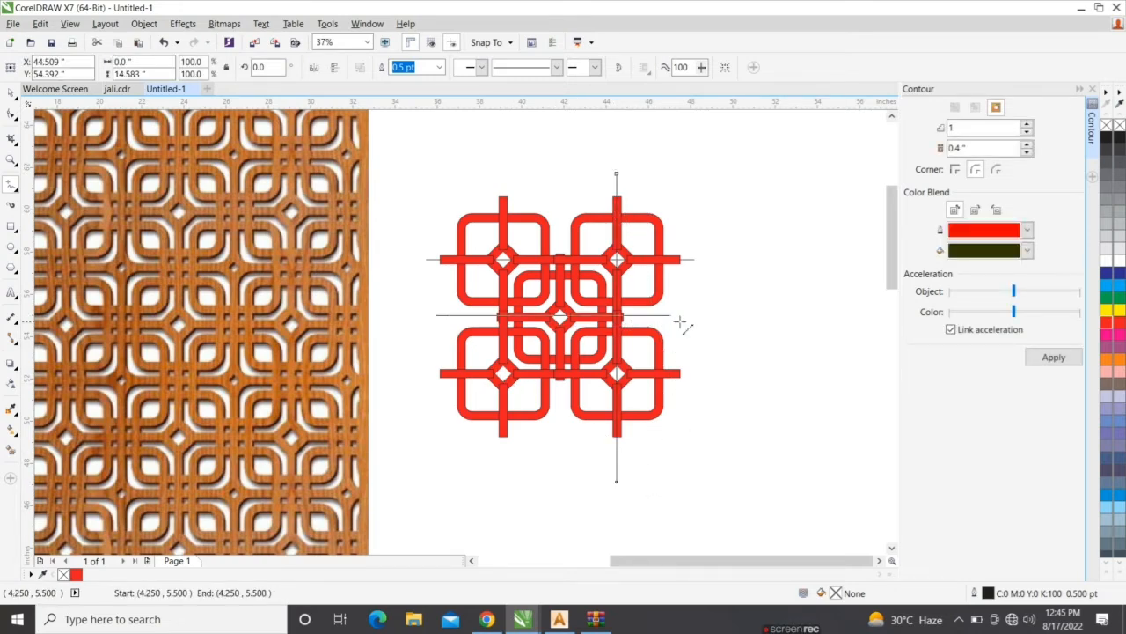
{"action": "left_click", "coordinate": [711, 317], "text": "ctrl"}
Centre the new horizontal line on the central diamond both vertically and horizontally.
{"action": "scroll", "coordinate": [566, 319], "scroll_direction": "up", "scroll_amount": 1}
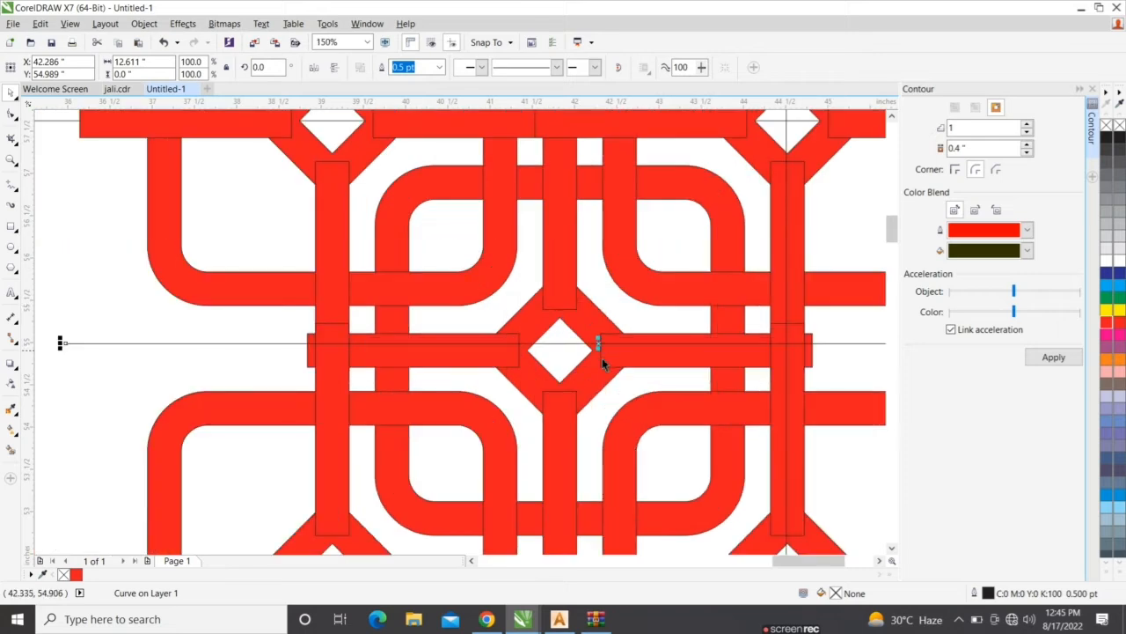
{"action": "left_click", "coordinate": [595, 373], "text": "shift"}
{"action": "key", "text": "e"}
{"action": "key", "text": "c"}
{"action": "scroll", "coordinate": [594, 384], "scroll_direction": "down", "scroll_amount": 3}
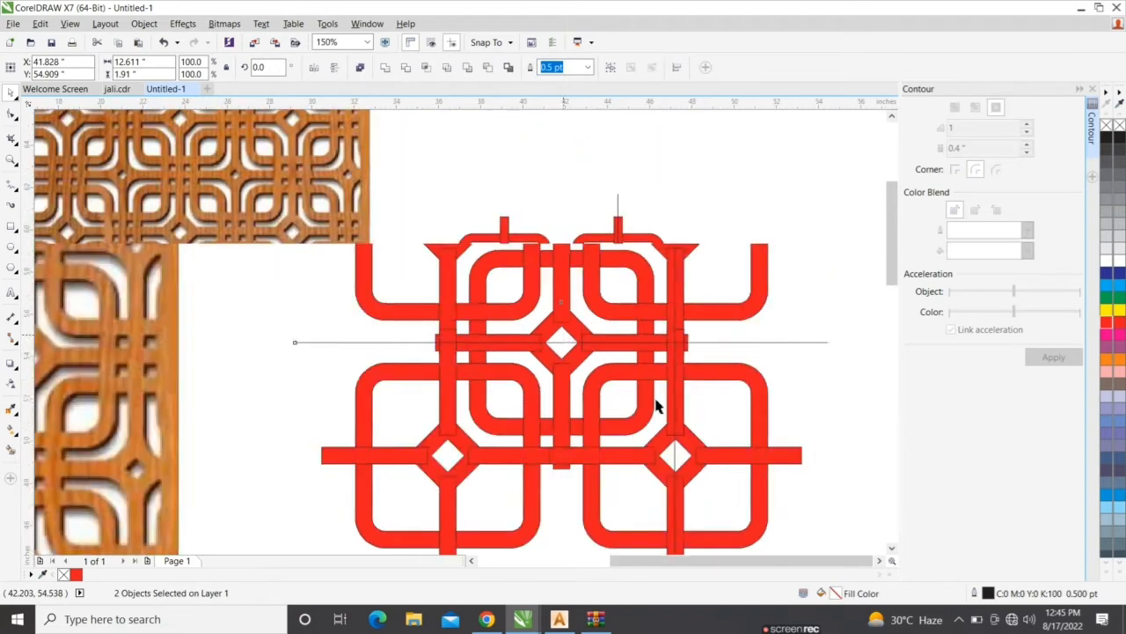
{"action": "key", "text": "Escape"}
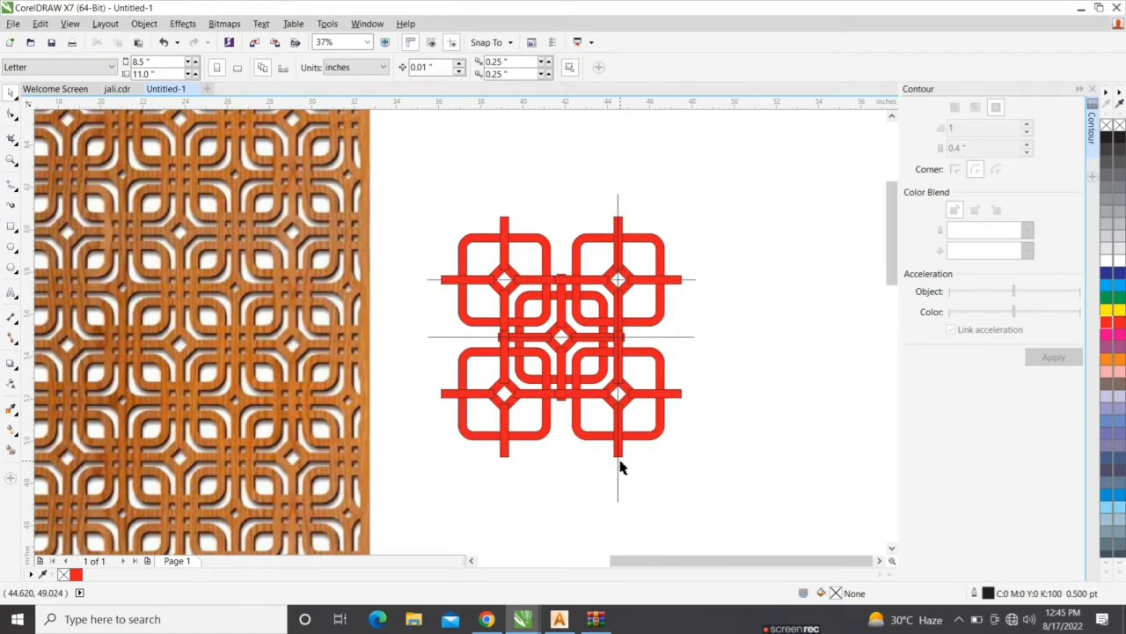
Centre the new vertical line horizontally on the lower-right diamond-and-bars motif.
{"action": "scroll", "coordinate": [619, 478], "scroll_direction": "up", "scroll_amount": 3}
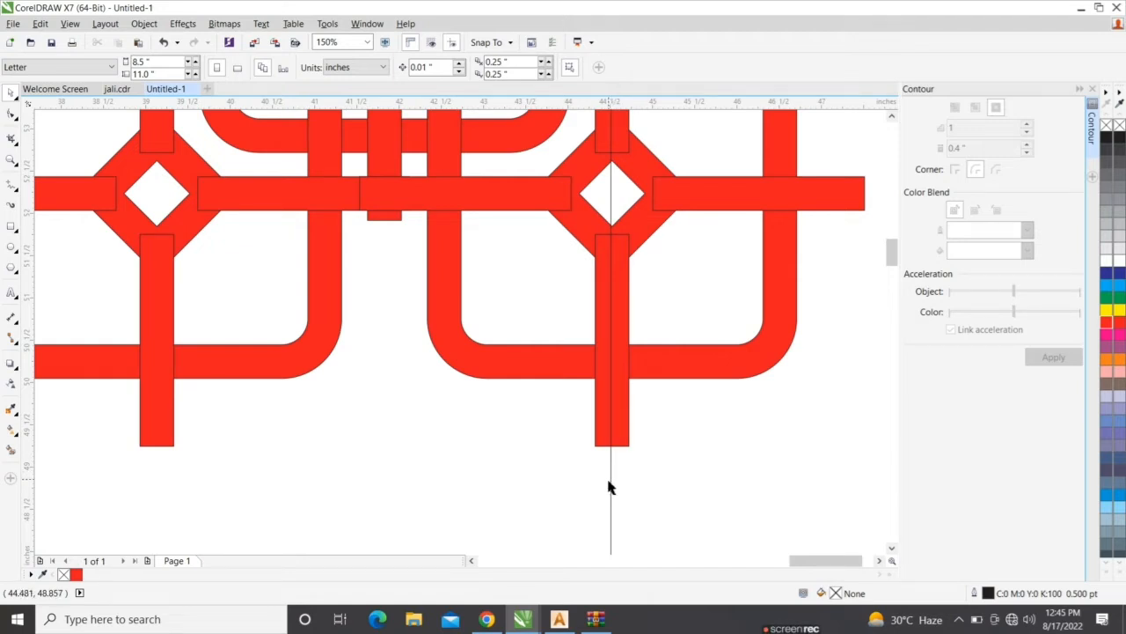
{"action": "left_click", "coordinate": [622, 448]}
{"action": "left_click", "coordinate": [625, 447], "text": "shift"}
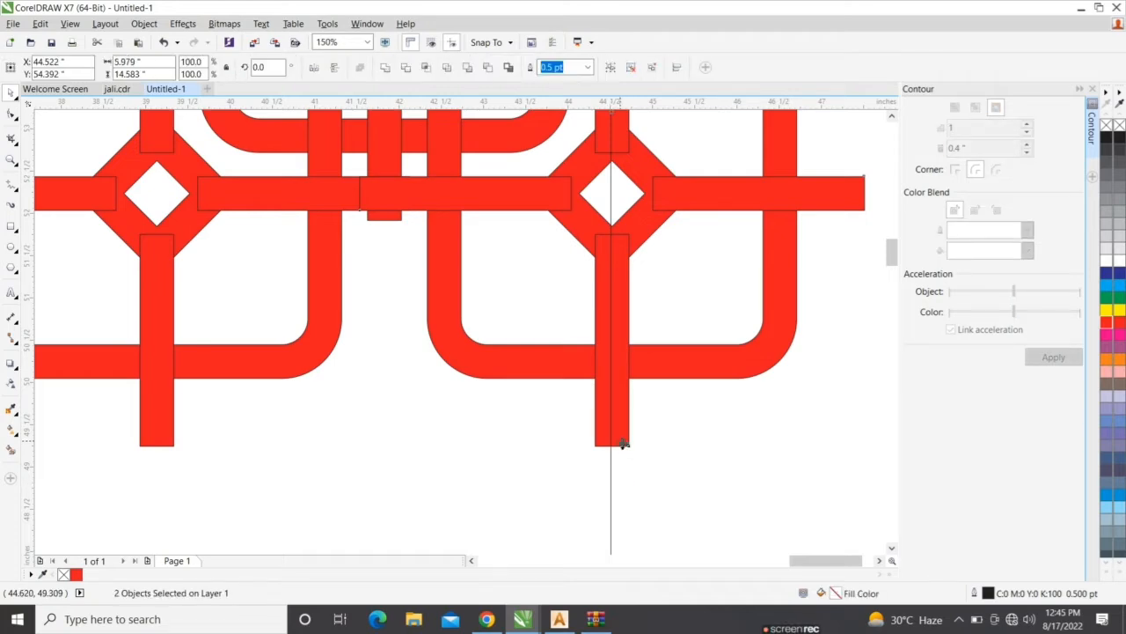
{"action": "scroll", "coordinate": [540, 410], "scroll_direction": "down", "scroll_amount": 2}
{"action": "left_click", "coordinate": [710, 359]}
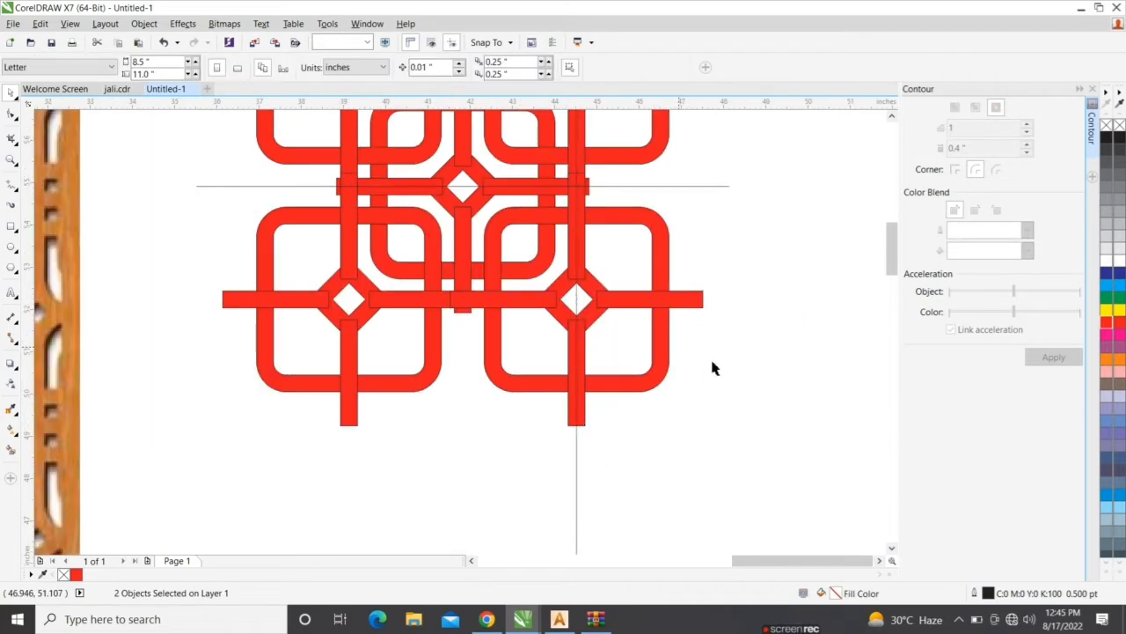
Select all the red lattice shapes without the centre lines and weld them into one object.
{"action": "scroll", "coordinate": [497, 326], "scroll_direction": "down", "scroll_amount": 2}
{"action": "left_click_drag", "start_coordinate": [411, 209], "coordinate": [563, 376]}
{"action": "scroll", "coordinate": [551, 287], "scroll_direction": "up", "scroll_amount": 5}
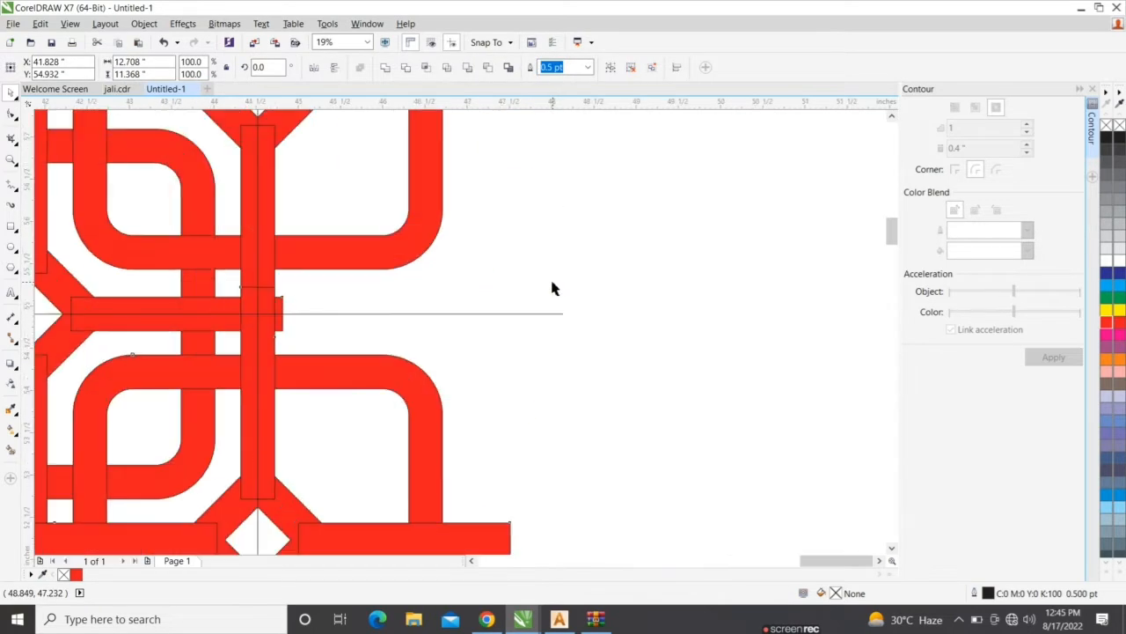
{"action": "scroll", "coordinate": [545, 321], "scroll_direction": "down", "scroll_amount": 2}
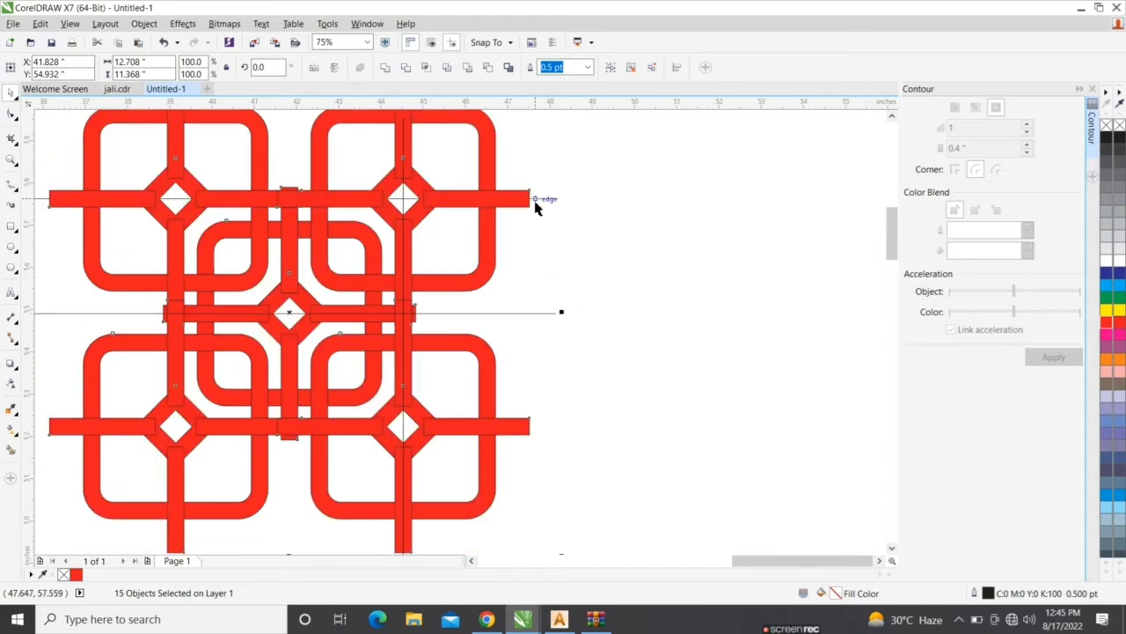
{"action": "left_click", "coordinate": [539, 206], "text": "shift"}
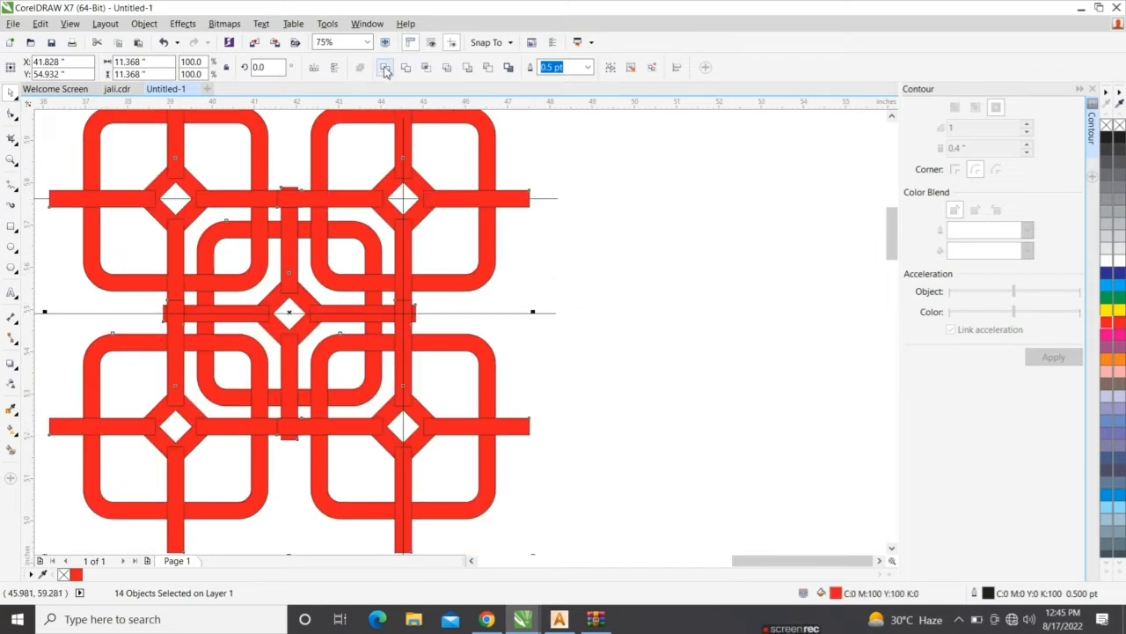
{"action": "left_click", "coordinate": [582, 269]}
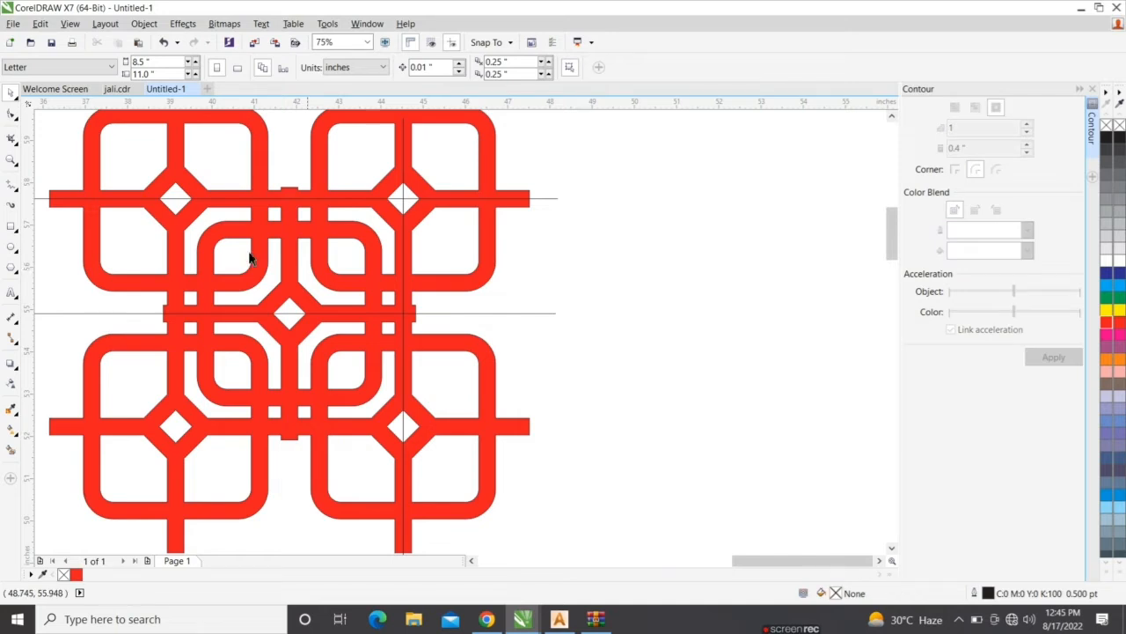
Draw a vertical line about 12.5" long through the central diamond and centre it horizontally on the welded lattice.
{"action": "left_click", "coordinate": [11, 227]}
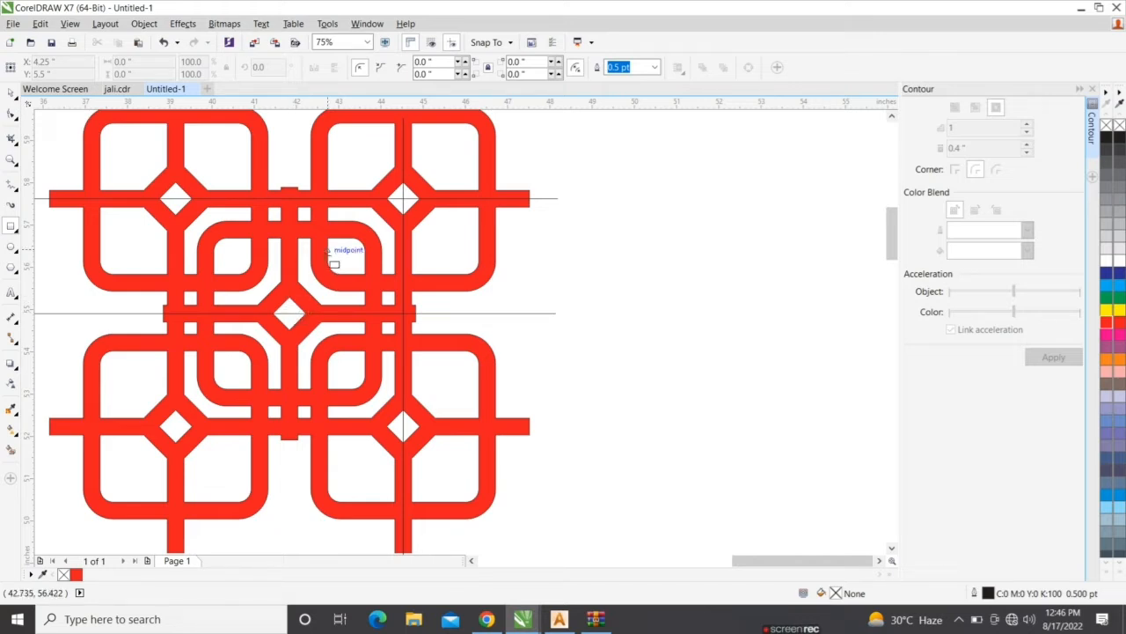
{"action": "key", "text": "space"}
{"action": "scroll", "coordinate": [318, 270], "scroll_direction": "down", "scroll_amount": 1}
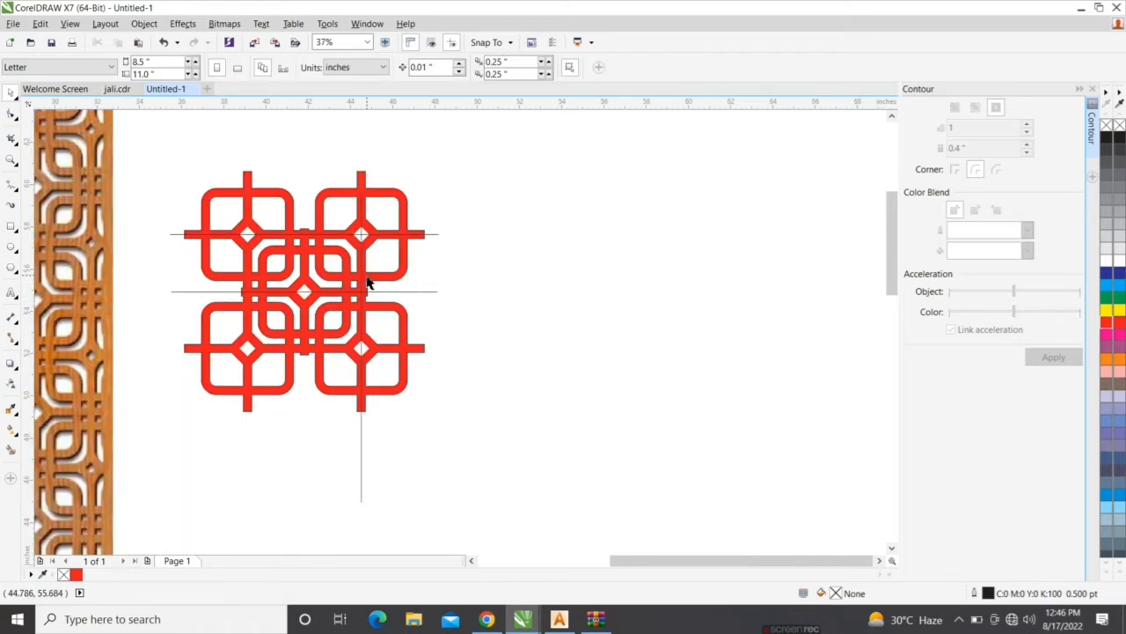
{"action": "key", "text": "F5"}
{"action": "left_click", "coordinate": [306, 175]}
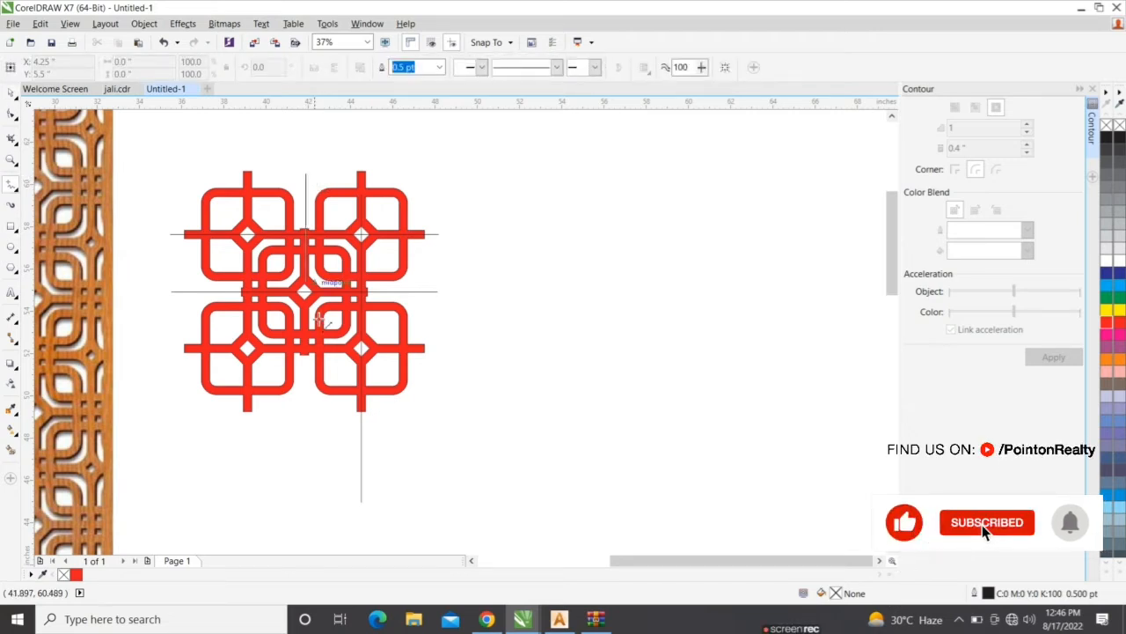
{"action": "left_click", "coordinate": [306, 438]}
{"action": "key", "text": "space"}
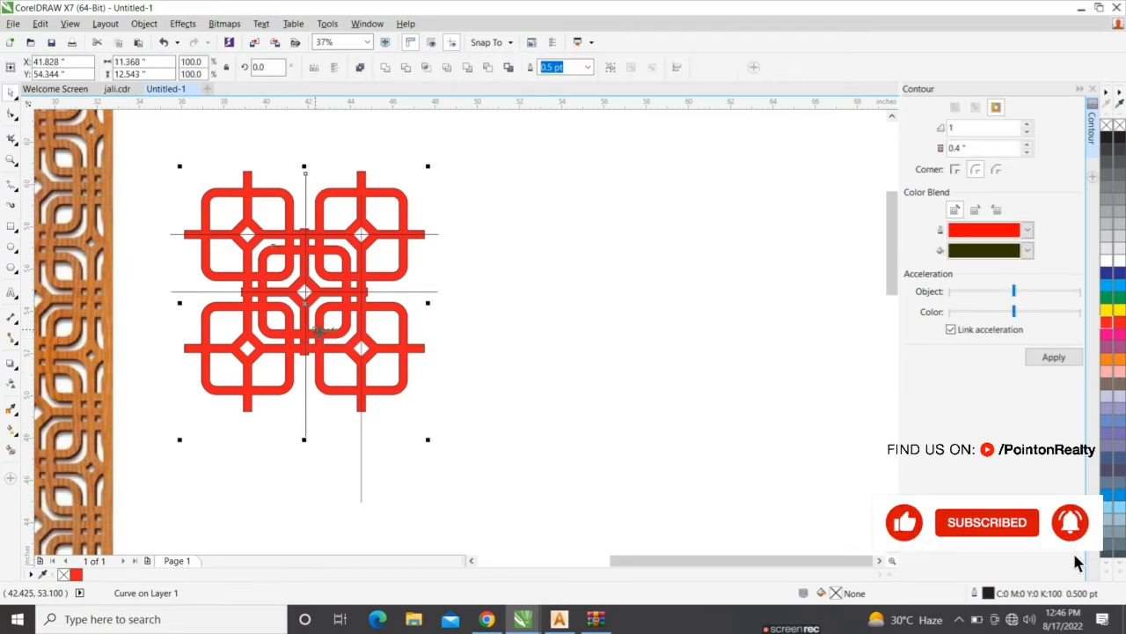
{"action": "left_click", "coordinate": [321, 331], "text": "shift"}
{"action": "key", "text": "Escape"}
Draw a rectangle about 2.69" by 2.72" between the centre-line intersections at the central diamond and the upper-right diamond.
{"action": "scroll", "coordinate": [307, 295], "scroll_direction": "up", "scroll_amount": 4}
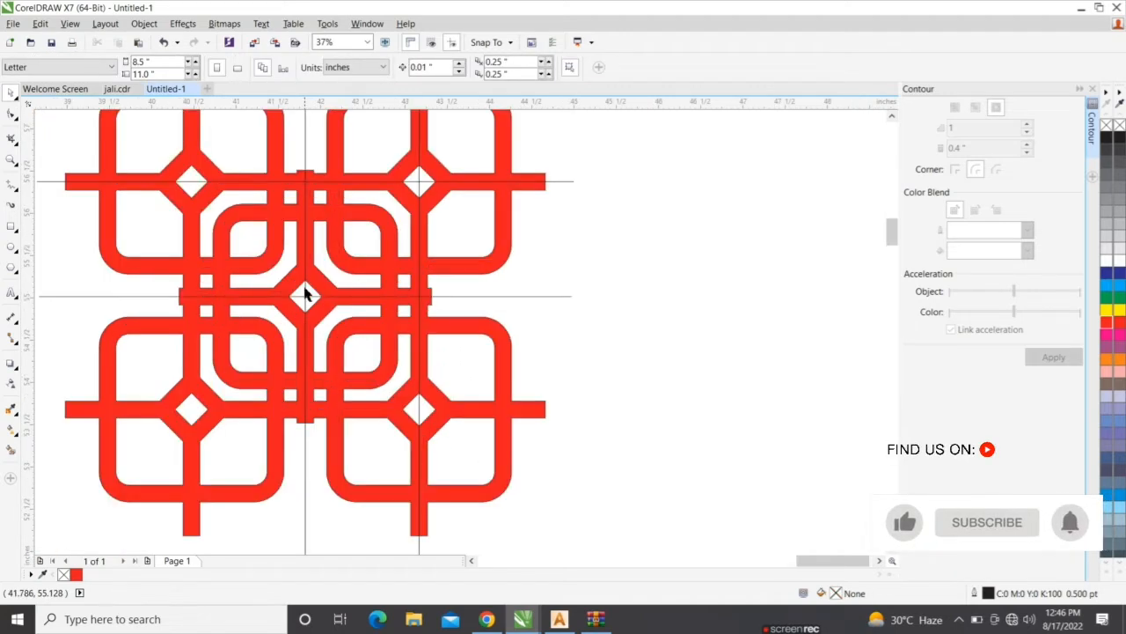
{"action": "scroll", "coordinate": [307, 295], "scroll_direction": "up", "scroll_amount": 4}
{"action": "scroll", "coordinate": [307, 295], "scroll_direction": "down", "scroll_amount": 4}
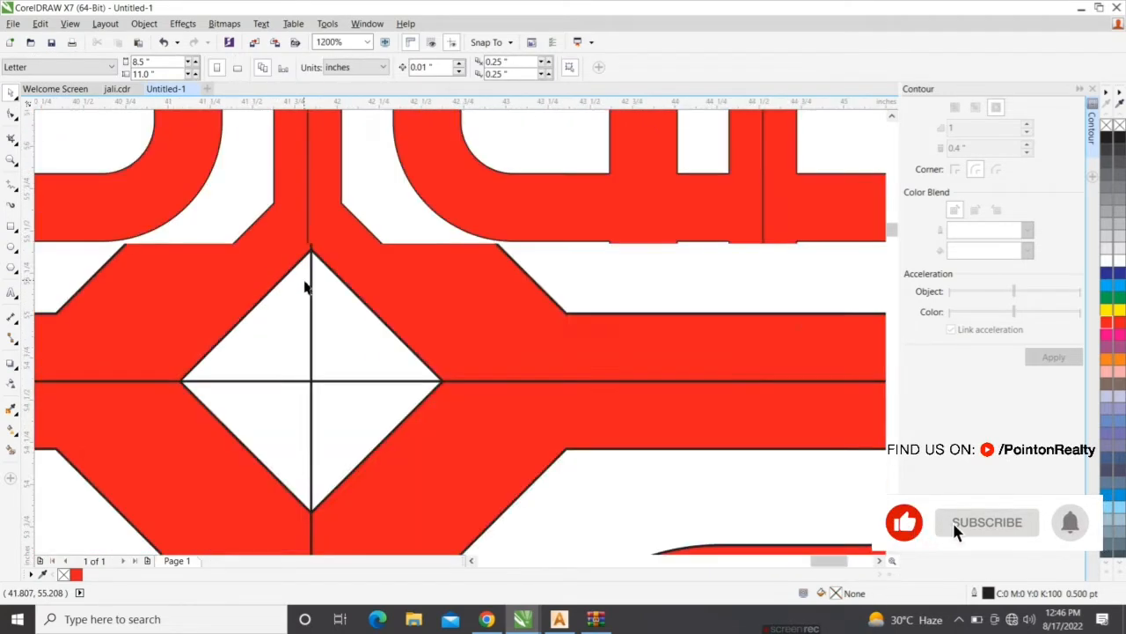
{"action": "scroll", "coordinate": [308, 293], "scroll_direction": "down", "scroll_amount": 4}
{"action": "scroll", "coordinate": [352, 259], "scroll_direction": "up", "scroll_amount": 4}
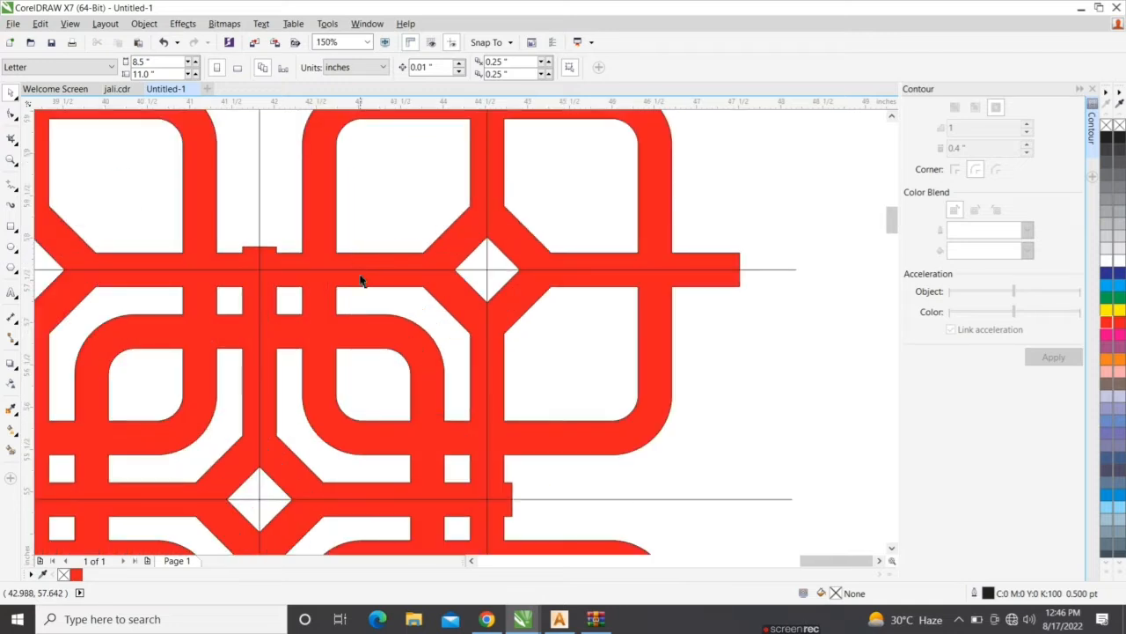
{"action": "left_click", "coordinate": [10, 226]}
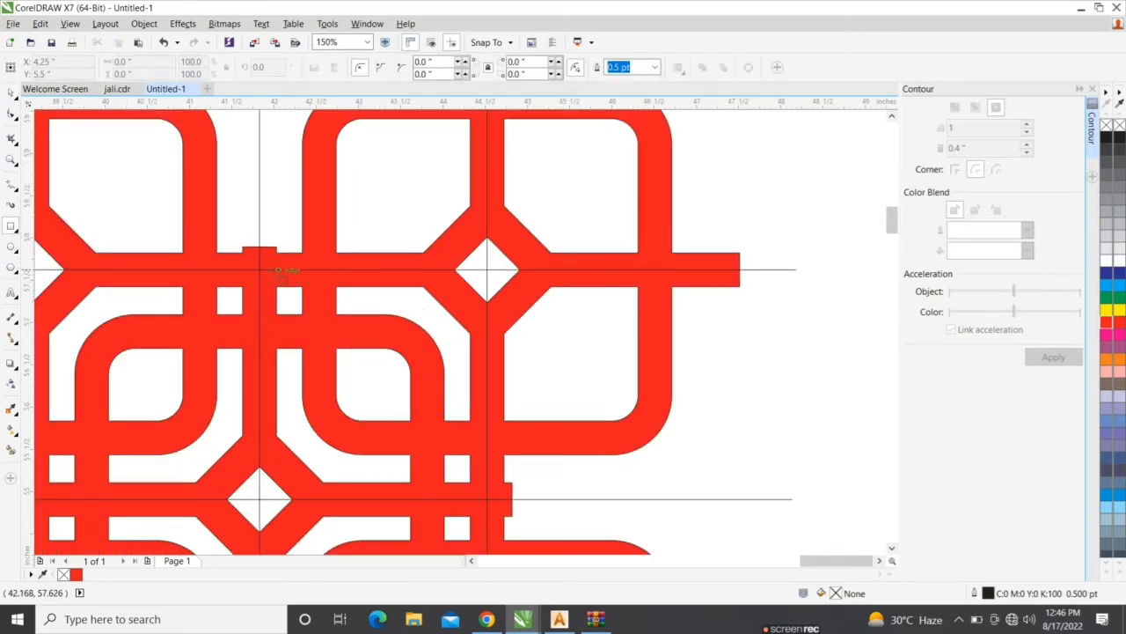
{"action": "left_click_drag", "start_coordinate": [260, 269], "coordinate": [488, 499]}
{"action": "scroll", "coordinate": [487, 366], "scroll_direction": "down", "scroll_amount": 1}
{"action": "key", "text": "space"}
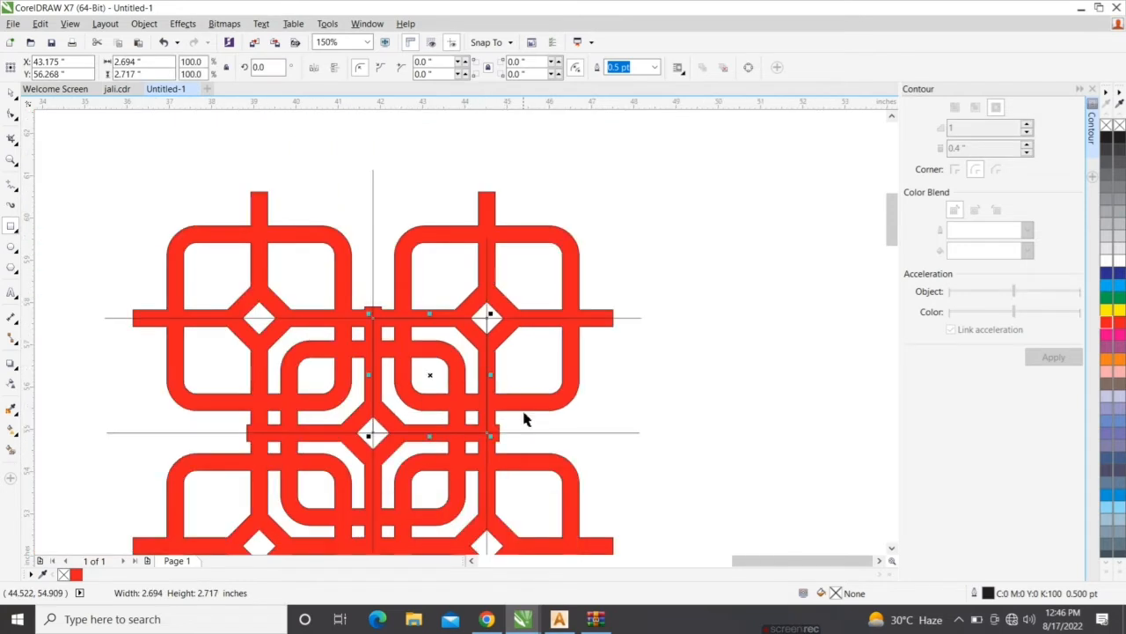
Intersect the rectangle with the welded lattice and move the resulting red tile to the blank area on the right.
{"action": "left_click", "coordinate": [530, 403], "text": "shift"}
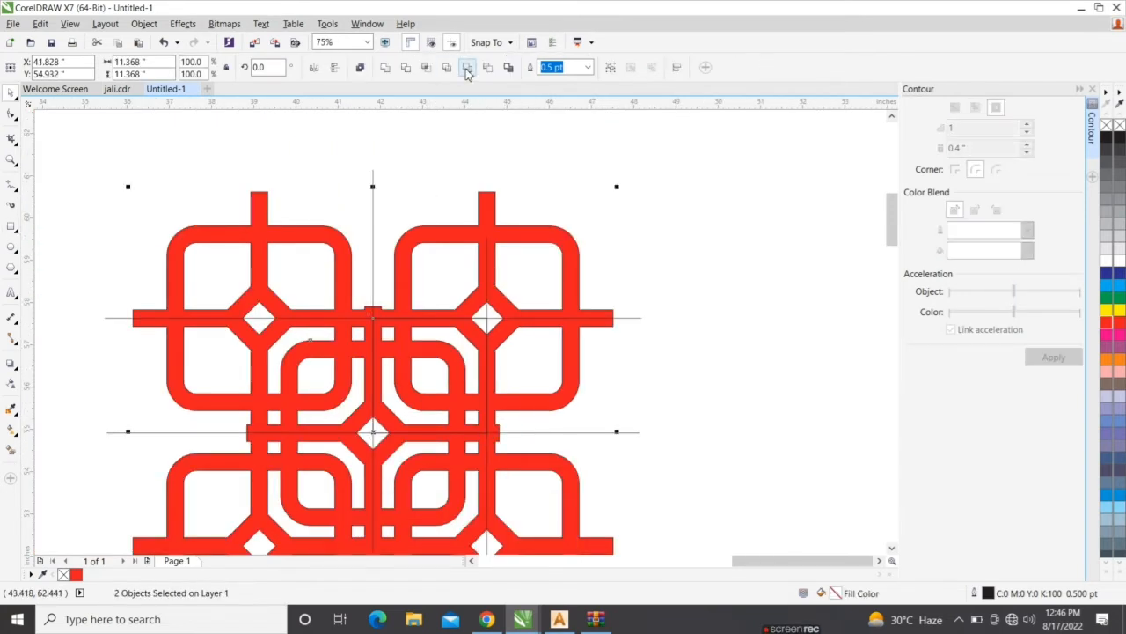
{"action": "left_click", "coordinate": [425, 68]}
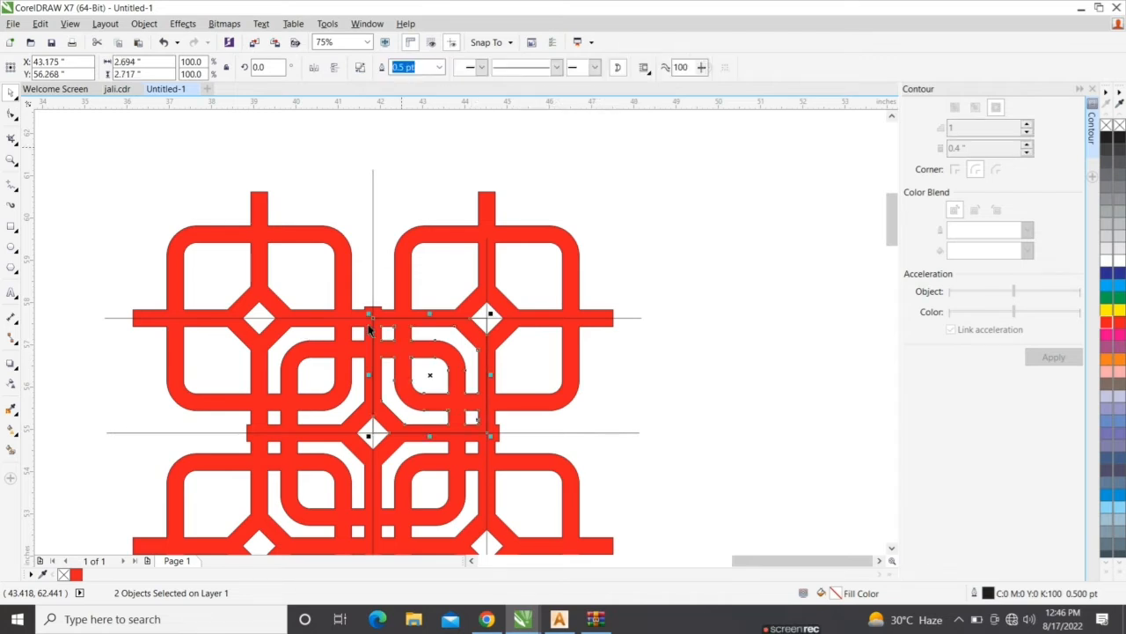
{"action": "scroll", "coordinate": [413, 374], "scroll_direction": "down", "scroll_amount": 1}
{"action": "left_click_drag", "start_coordinate": [400, 355], "coordinate": [709, 294]}
{"action": "scroll", "coordinate": [743, 283], "scroll_direction": "up", "scroll_amount": 1}
{"action": "scroll", "coordinate": [747, 273], "scroll_direction": "up", "scroll_amount": 2}
{"action": "scroll", "coordinate": [648, 251], "scroll_direction": "down", "scroll_amount": 1}
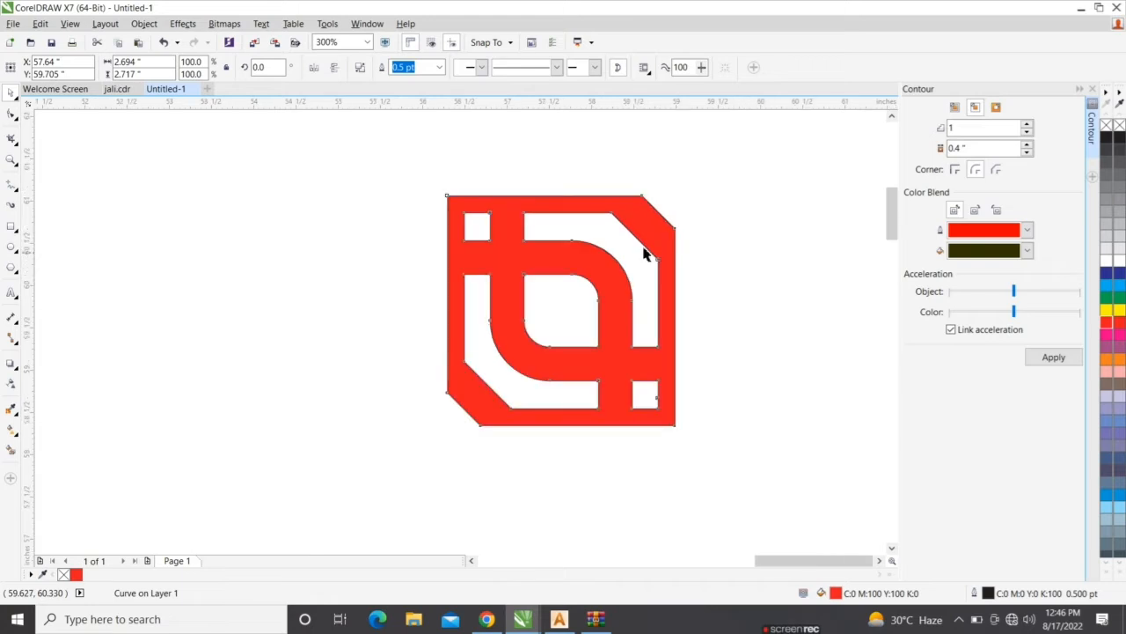
{"action": "scroll", "coordinate": [744, 309], "scroll_direction": "down", "scroll_amount": 1}
{"action": "left_click", "coordinate": [744, 309]}
{"action": "scroll", "coordinate": [678, 285], "scroll_direction": "up", "scroll_amount": 1}
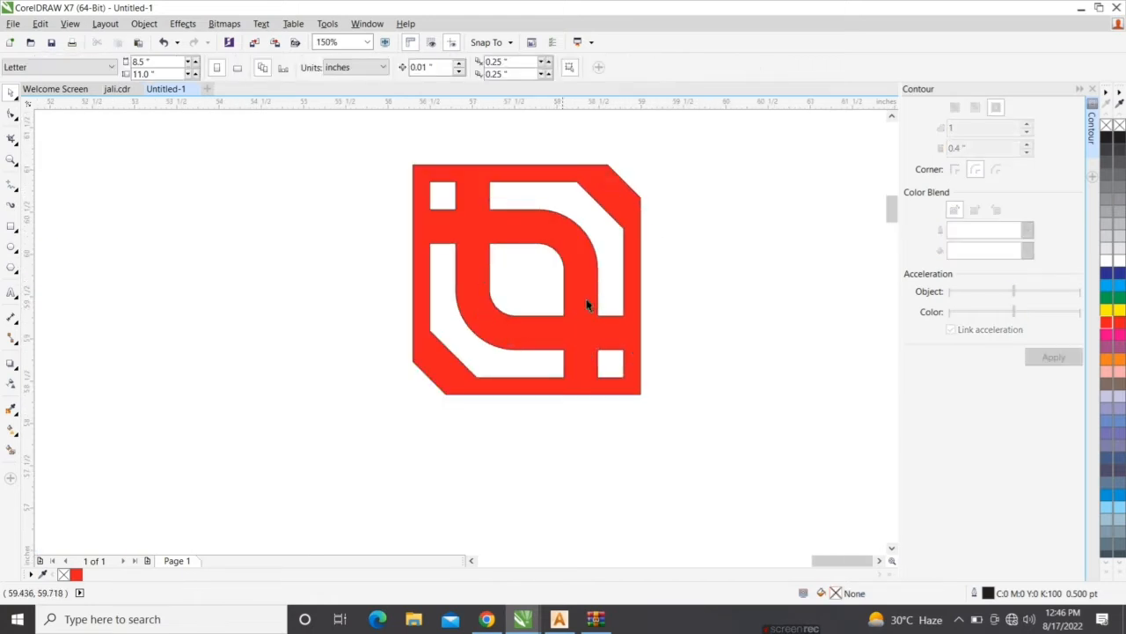
Mirror a copy of the red tile upward against its top edge and select both tiles.
{"action": "left_click", "coordinate": [457, 234]}
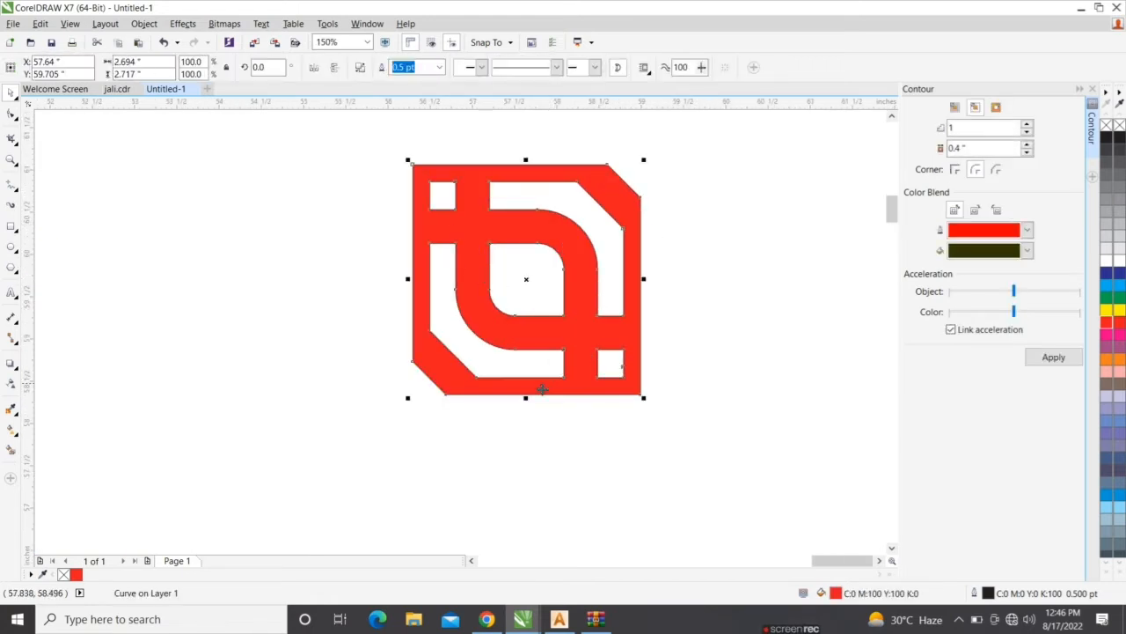
{"action": "left_click_drag", "start_coordinate": [526, 400], "coordinate": [534, 195]}
{"action": "left_click", "coordinate": [489, 211], "text": "shift"}
{"action": "scroll", "coordinate": [465, 278], "scroll_direction": "down", "scroll_amount": 1}
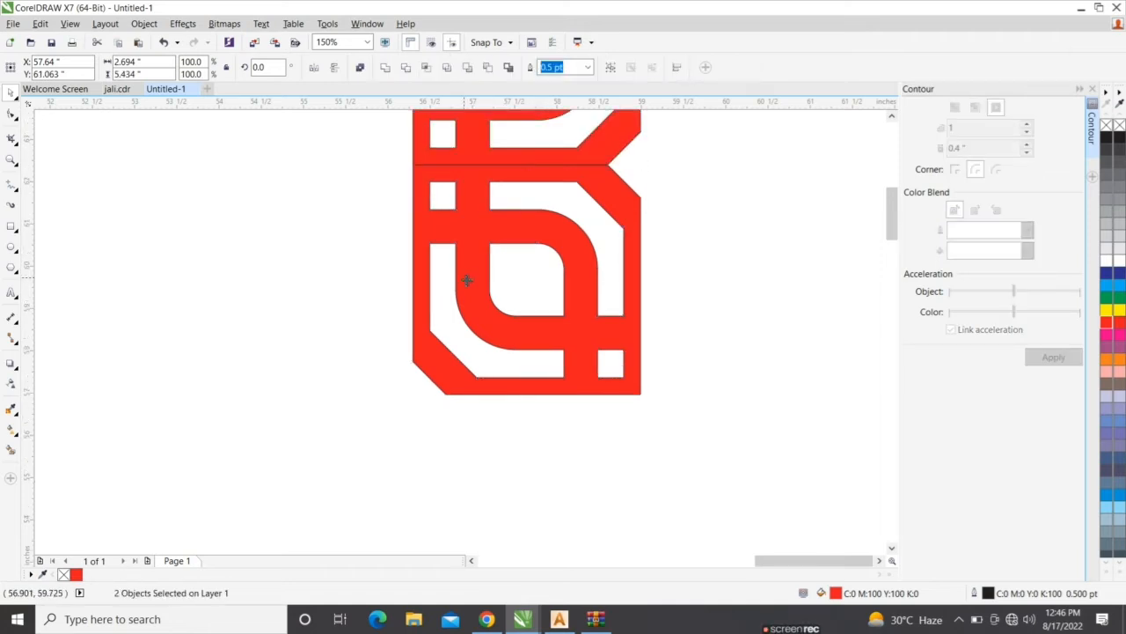
{"action": "scroll", "coordinate": [455, 320], "scroll_direction": "down", "scroll_amount": 1}
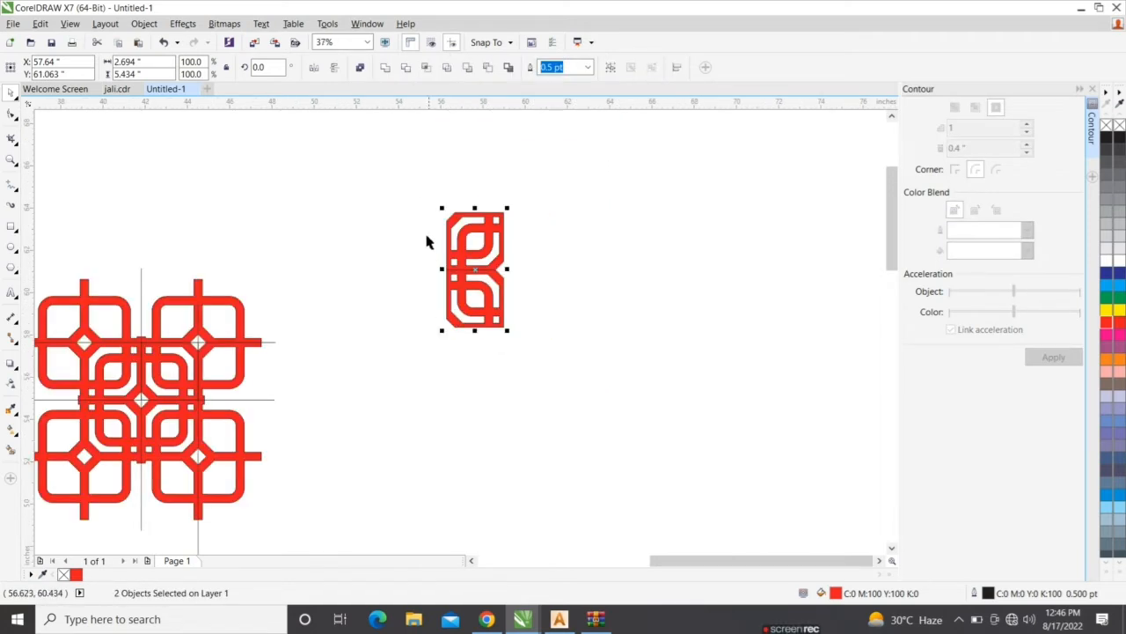
Copy the two-tile pair directly above itself and repeat until five pairs form a column.
{"action": "left_click_drag", "start_coordinate": [416, 181], "coordinate": [524, 315]}
{"action": "key", "text": "ctrl+r"}
{"action": "key", "text": "ctrl+r"}
{"action": "key", "text": "ctrl+r"}
{"action": "key", "text": "ctrl+r"}
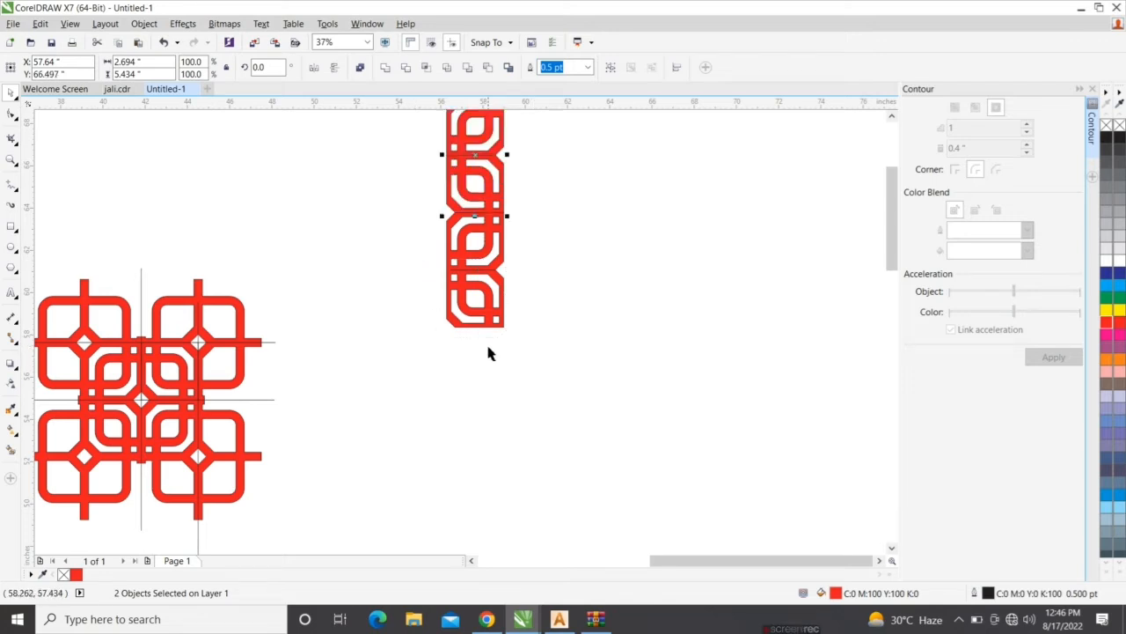
{"action": "scroll", "coordinate": [488, 346], "scroll_direction": "down", "scroll_amount": 1}
{"action": "scroll", "coordinate": [494, 339], "scroll_direction": "down", "scroll_amount": 1}
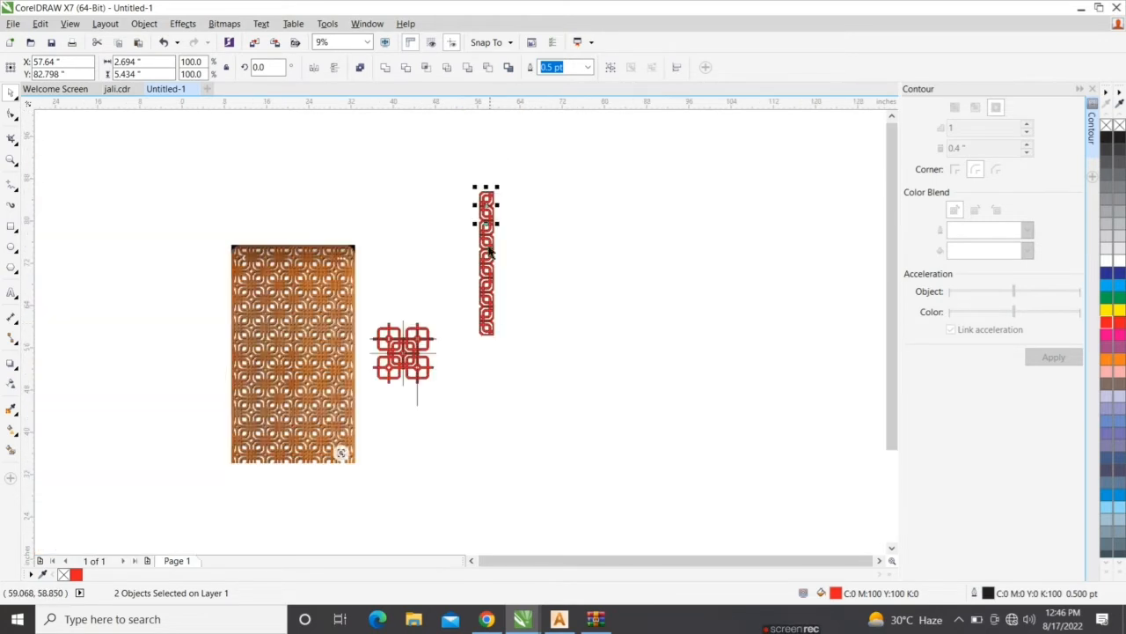
Mirror a copy of the whole column against its right edge and repeat until ten columns form a grid.
{"action": "left_click_drag", "start_coordinate": [466, 181], "coordinate": [556, 357]}
{"action": "scroll", "coordinate": [511, 273], "scroll_direction": "up", "scroll_amount": 1}
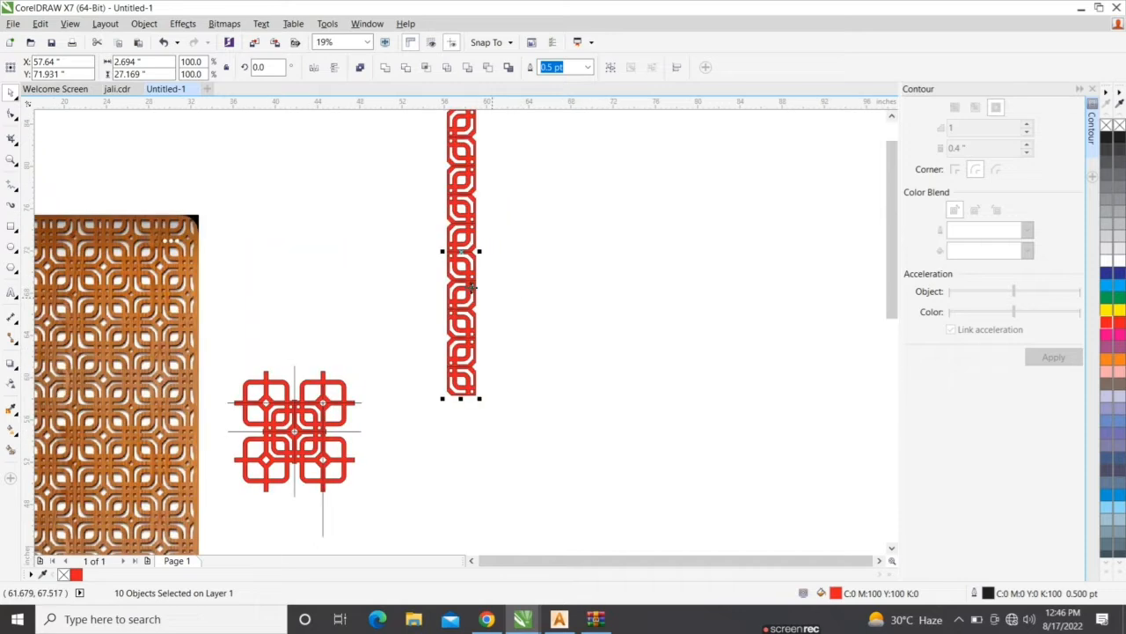
{"action": "scroll", "coordinate": [444, 254], "scroll_direction": "up", "scroll_amount": 1}
{"action": "left_click_drag", "start_coordinate": [447, 255], "coordinate": [511, 257]}
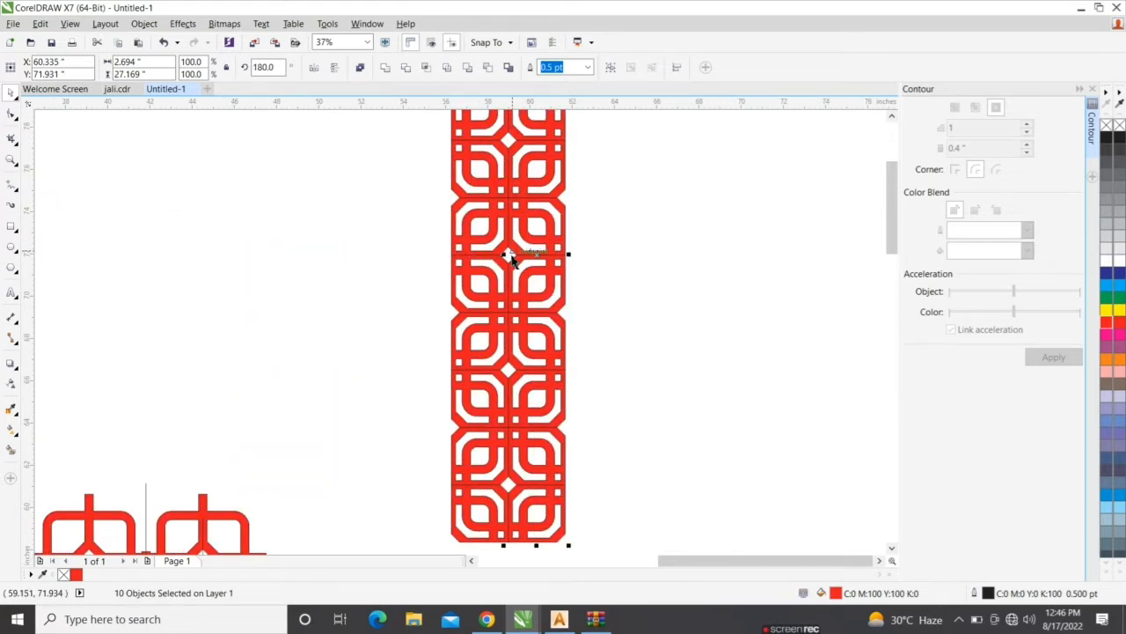
{"action": "key", "text": "ctrl+r"}
{"action": "key", "text": "ctrl+r"}
{"action": "key", "text": "ctrl+r"}
{"action": "key", "text": "ctrl+r"}
{"action": "key", "text": "ctrl+r"}
{"action": "scroll", "coordinate": [467, 262], "scroll_direction": "down", "scroll_amount": 1}
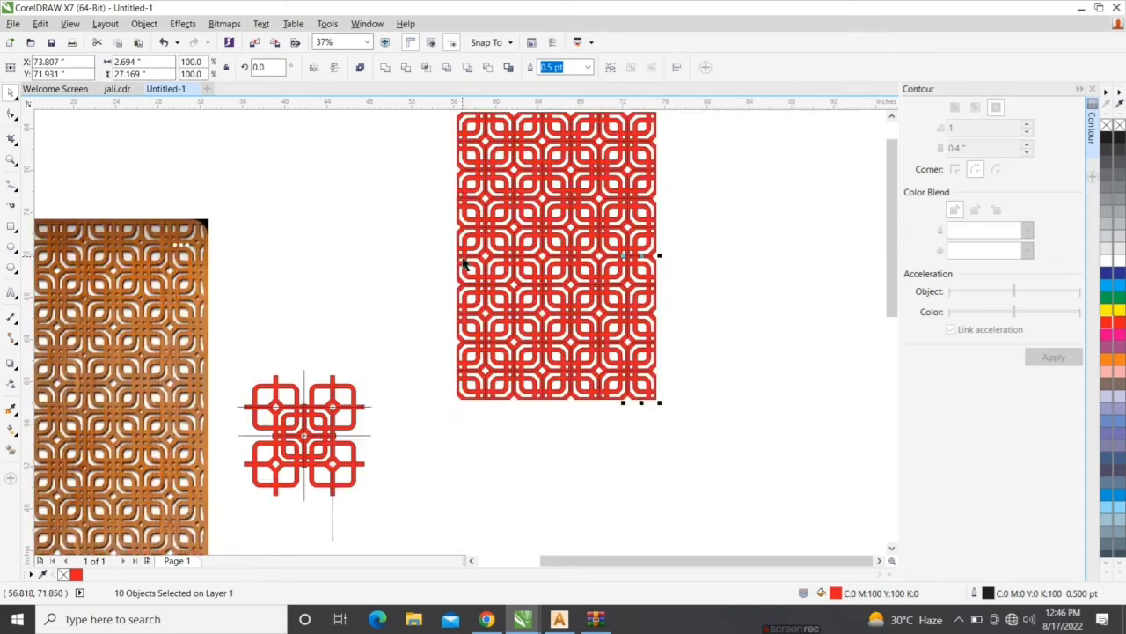
{"action": "key", "text": "ctrl+r"}
{"action": "key", "text": "ctrl+r"}
{"action": "key", "text": "ctrl+r"}
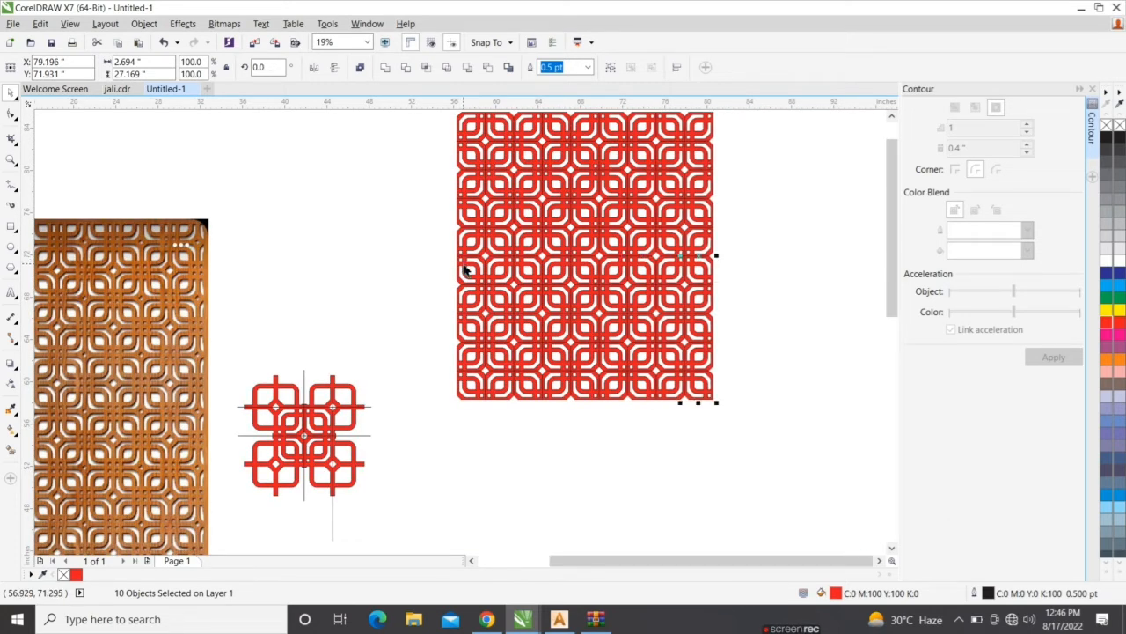
{"action": "scroll", "coordinate": [465, 271], "scroll_direction": "down", "scroll_amount": 1}
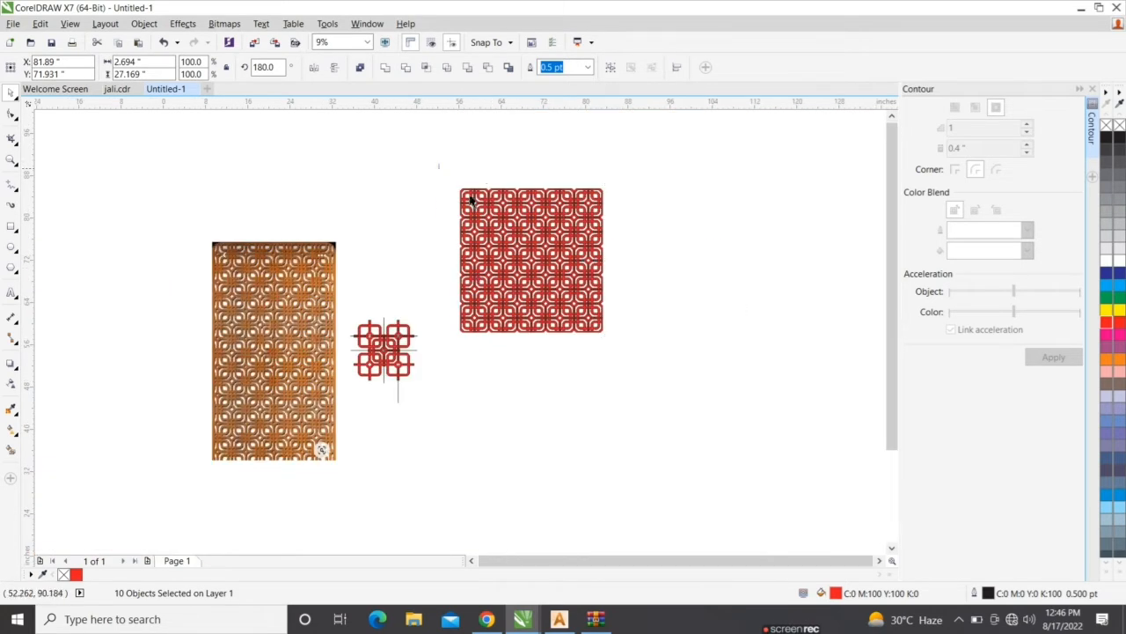
Mirror a copy of the whole grid downward to double its height and weld all tiles into one panel.
{"action": "left_click_drag", "start_coordinate": [471, 201], "coordinate": [640, 350]}
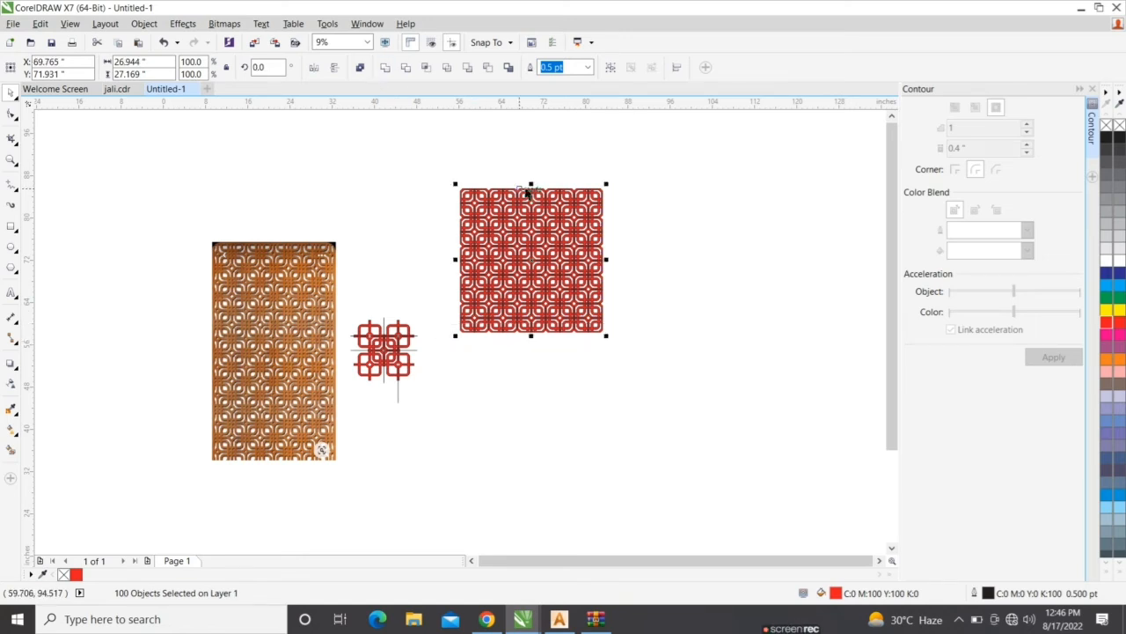
{"action": "left_click_drag", "start_coordinate": [531, 184], "coordinate": [549, 354]}
{"action": "left_click_drag", "start_coordinate": [525, 275], "coordinate": [633, 478]}
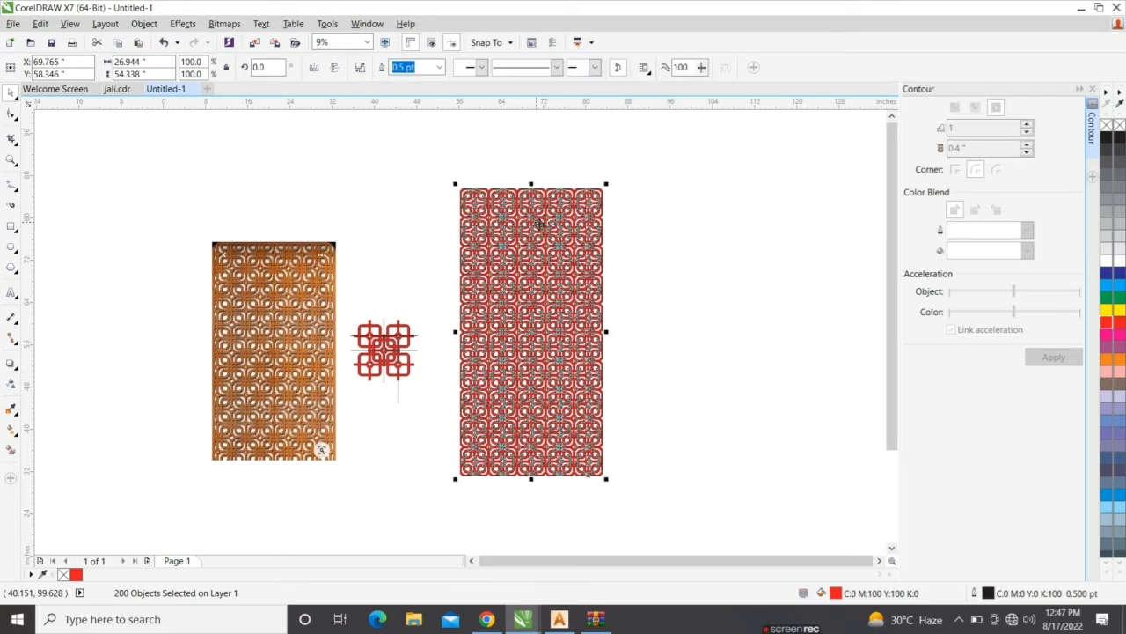
Remove the red fill from the welded lattice panel so only its outlines remain.
{"action": "scroll", "coordinate": [552, 313], "scroll_direction": "up", "scroll_amount": 5}
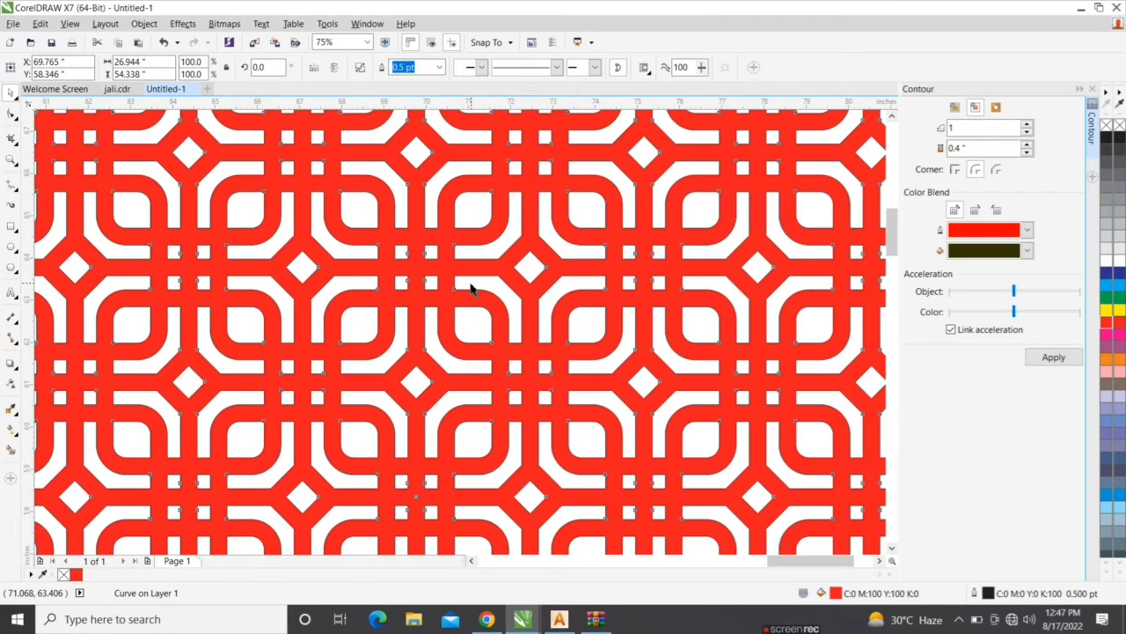
{"action": "scroll", "coordinate": [582, 267], "scroll_direction": "down", "scroll_amount": 3}
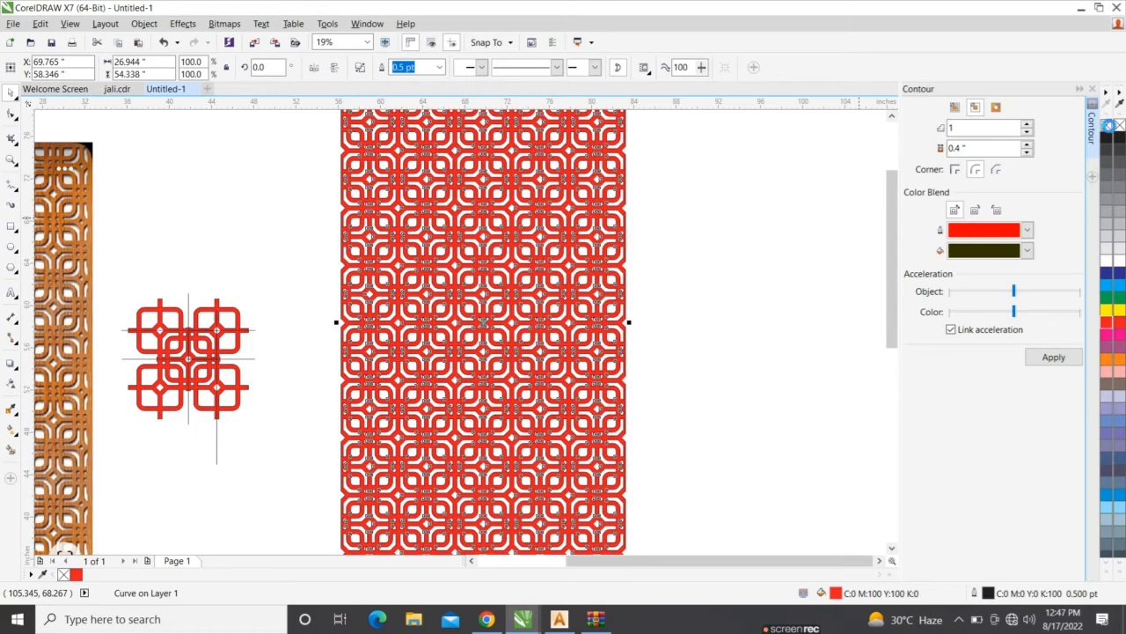
{"action": "left_click", "coordinate": [1107, 124]}
Examine the outlines of the lattice panel at its edges and across its repeating units.
{"action": "scroll", "coordinate": [578, 242], "scroll_direction": "up", "scroll_amount": 3}
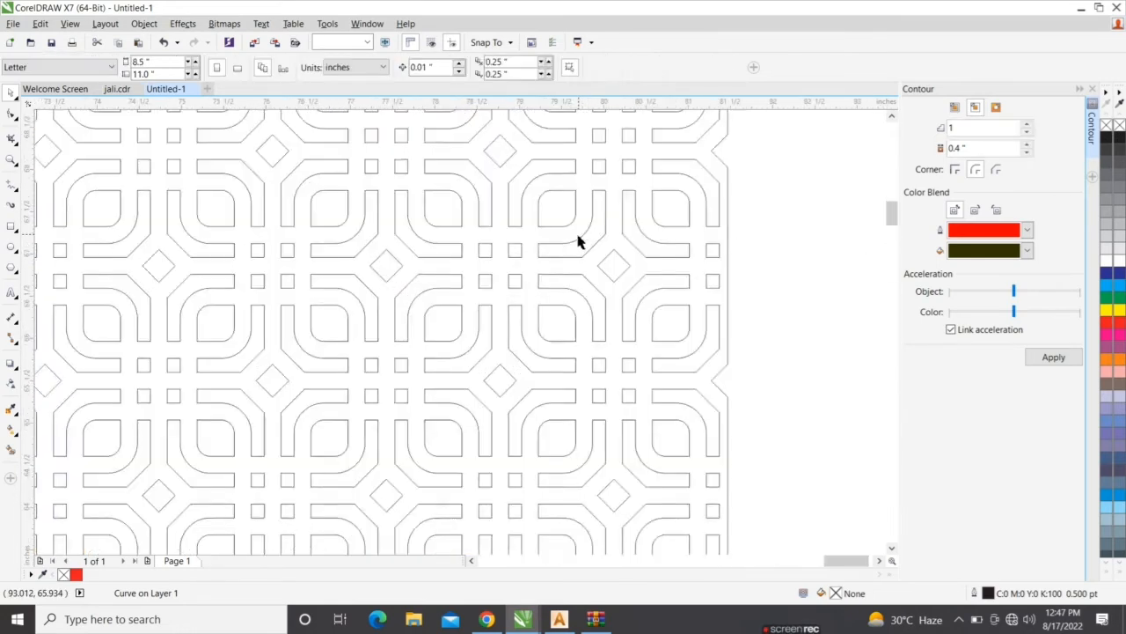
{"action": "scroll", "coordinate": [581, 249], "scroll_direction": "up", "scroll_amount": 1}
{"action": "scroll", "coordinate": [614, 269], "scroll_direction": "down", "scroll_amount": 3}
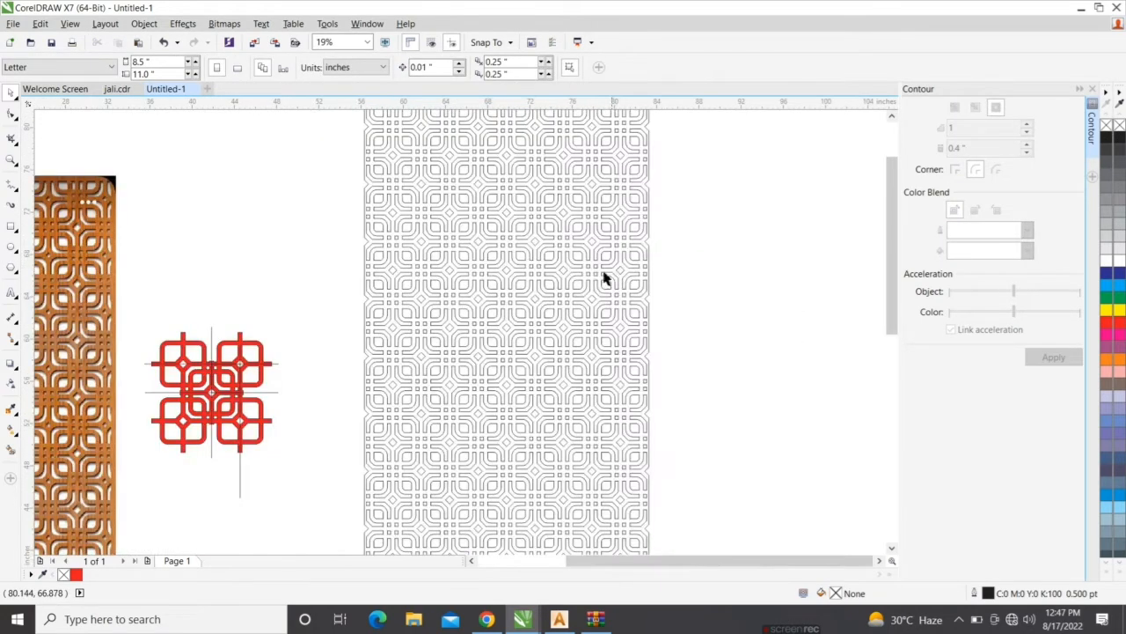
{"action": "scroll", "coordinate": [518, 217], "scroll_direction": "up", "scroll_amount": 3}
{"action": "scroll", "coordinate": [538, 239], "scroll_direction": "down", "scroll_amount": 2}
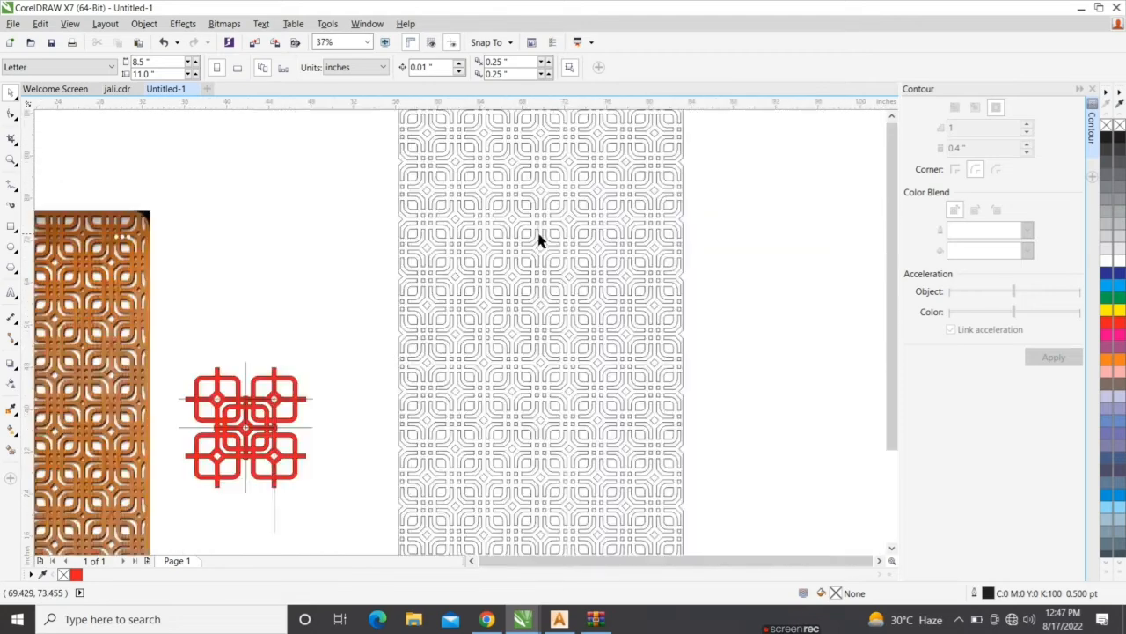
{"action": "scroll", "coordinate": [546, 230], "scroll_direction": "down", "scroll_amount": 1}
{"action": "scroll", "coordinate": [553, 221], "scroll_direction": "up", "scroll_amount": 4}
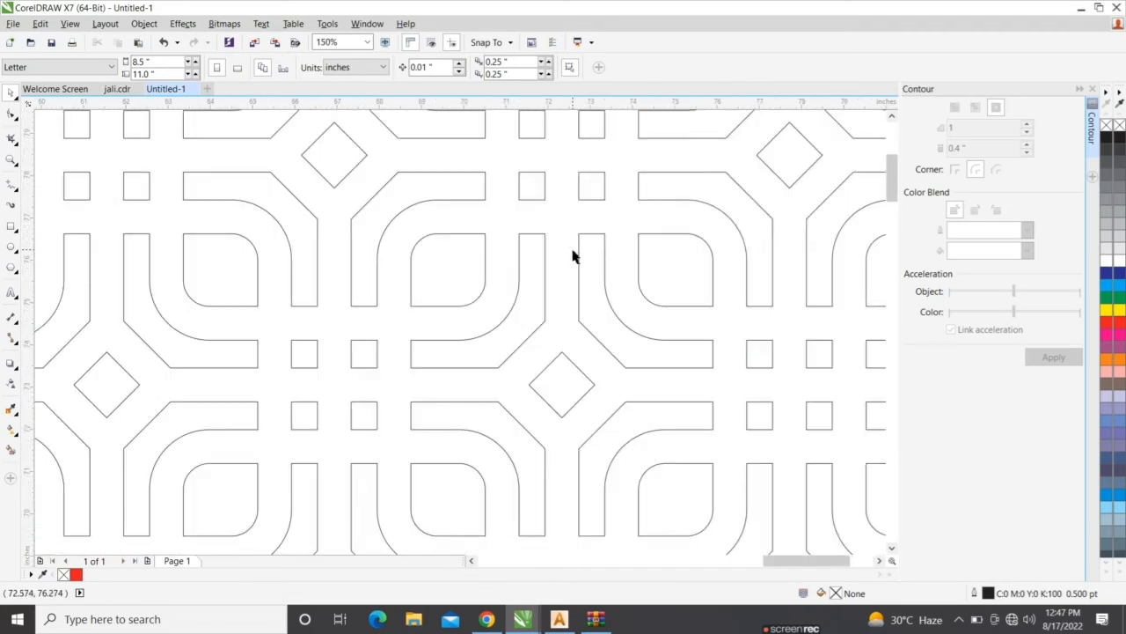
Fill the welded lattice panel with purple, C:20 M:80 Y:0 K:20.
{"action": "scroll", "coordinate": [572, 255], "scroll_direction": "down", "scroll_amount": 3}
{"action": "left_click", "coordinate": [572, 256]}
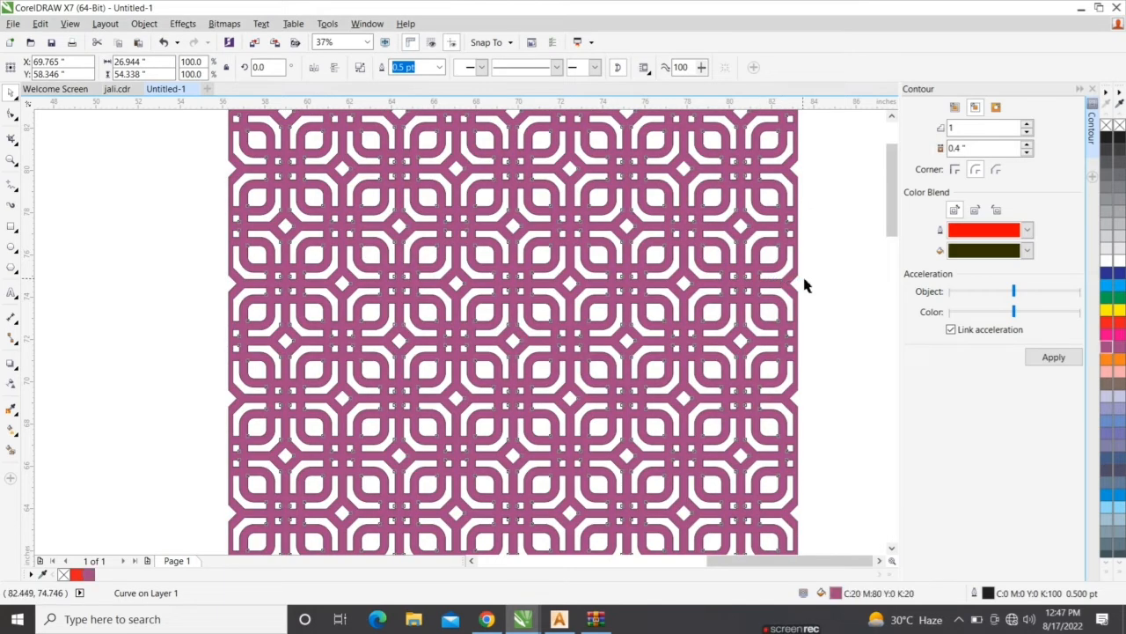
{"action": "left_click", "coordinate": [805, 272]}
Examine the purple lattice panel up close and across its full extent, including its strip junctions and openings.
{"action": "scroll", "coordinate": [665, 230], "scroll_direction": "up", "scroll_amount": 1}
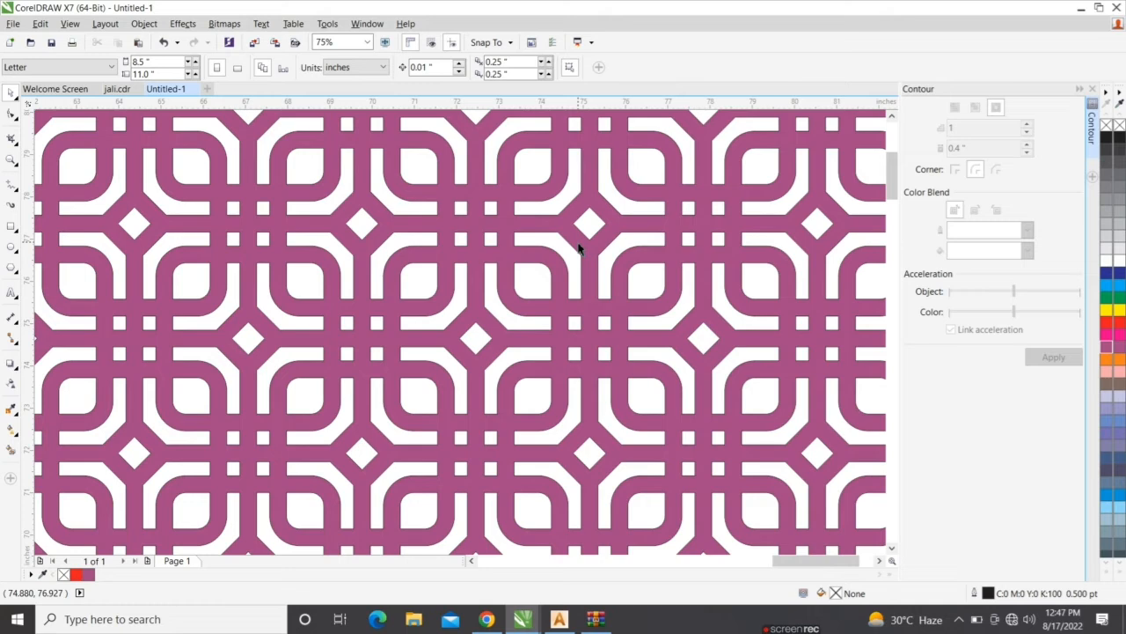
{"action": "scroll", "coordinate": [578, 249], "scroll_direction": "down", "scroll_amount": 1}
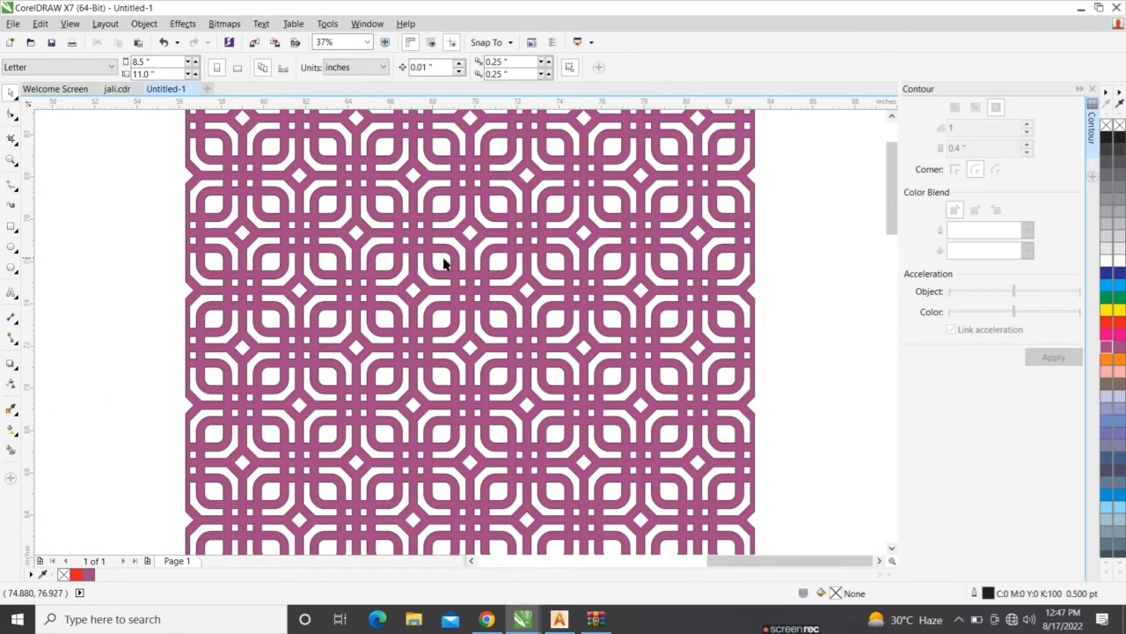
{"action": "scroll", "coordinate": [445, 262], "scroll_direction": "up", "scroll_amount": 4}
{"action": "scroll", "coordinate": [431, 224], "scroll_direction": "down", "scroll_amount": 1}
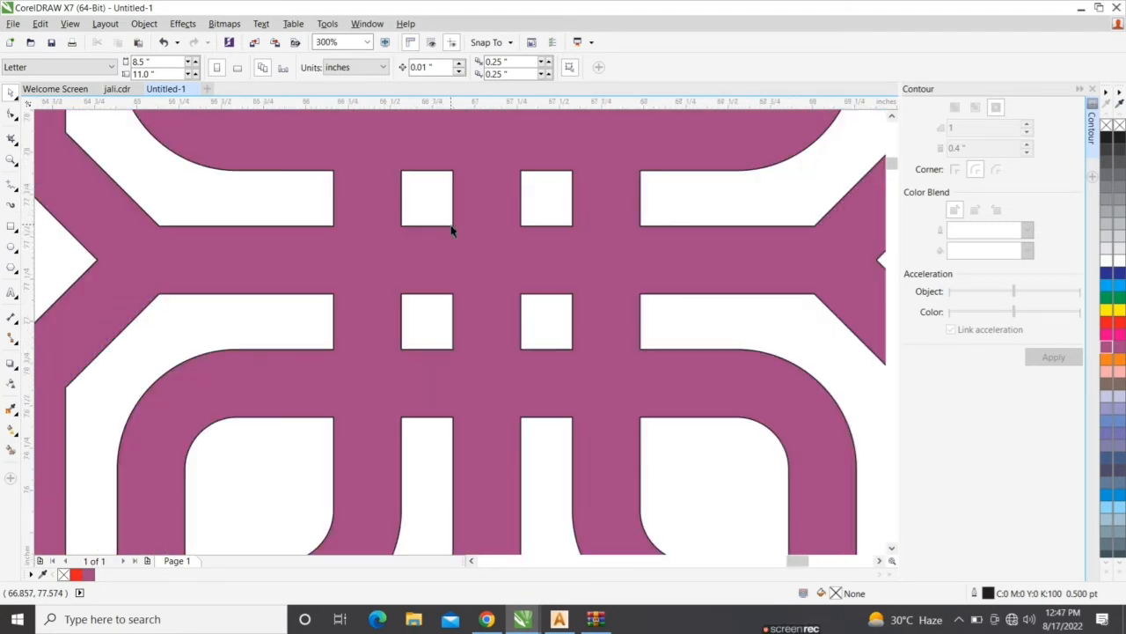
{"action": "scroll", "coordinate": [451, 229], "scroll_direction": "down", "scroll_amount": 2}
{"action": "scroll", "coordinate": [457, 234], "scroll_direction": "down", "scroll_amount": 1}
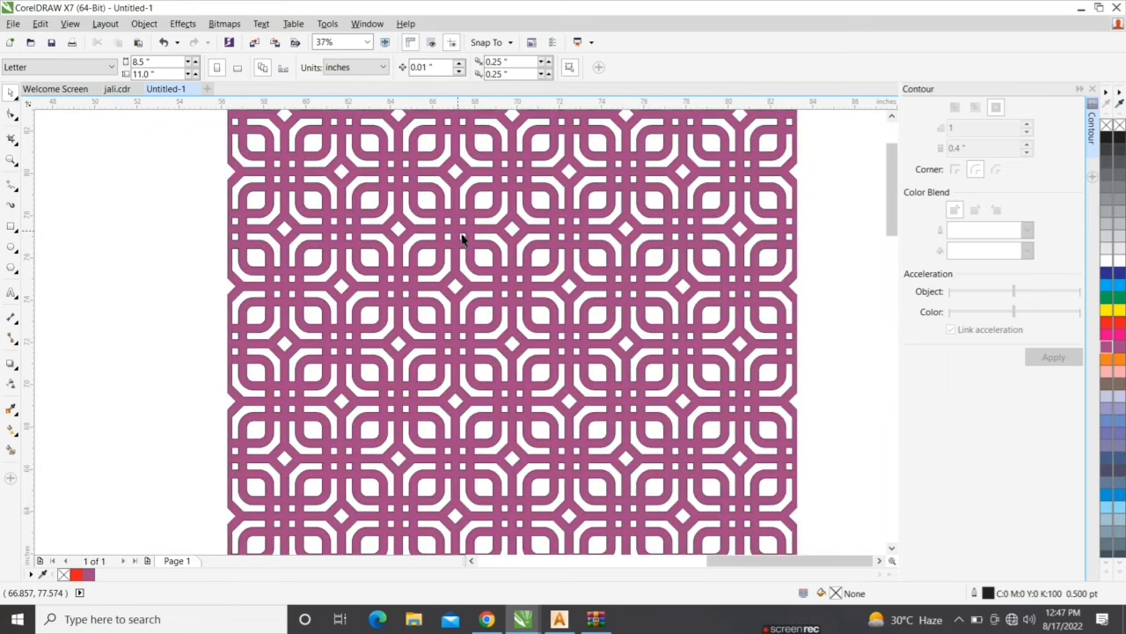
{"action": "scroll", "coordinate": [466, 246], "scroll_direction": "down", "scroll_amount": 1}
{"action": "scroll", "coordinate": [481, 335], "scroll_direction": "up", "scroll_amount": 3}
{"action": "scroll", "coordinate": [482, 334], "scroll_direction": "up", "scroll_amount": 1}
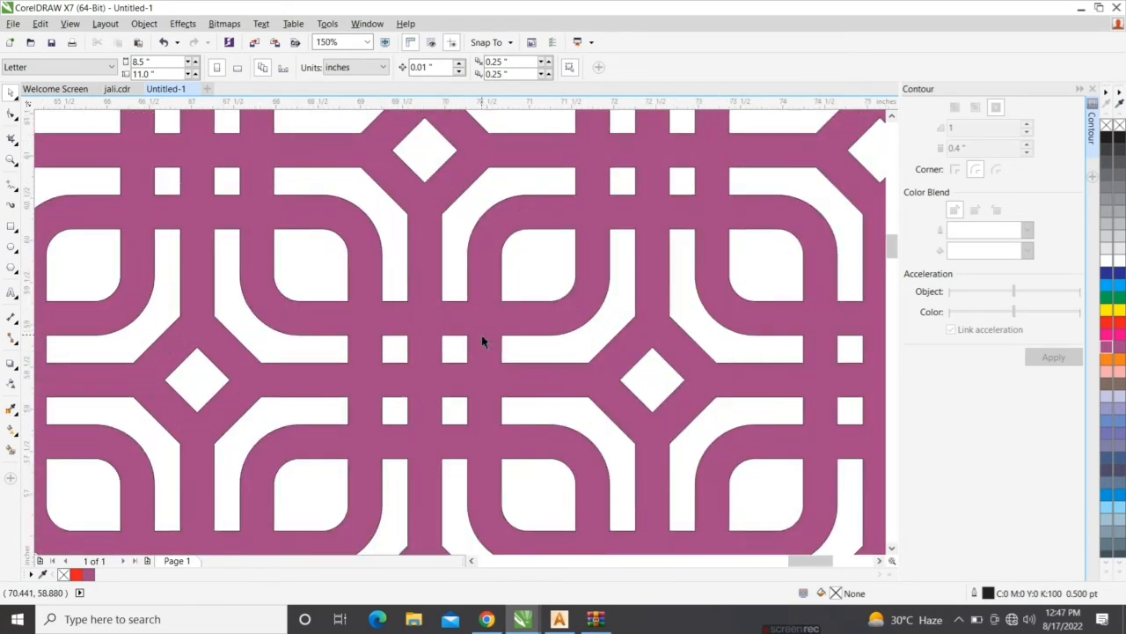
{"action": "scroll", "coordinate": [481, 334], "scroll_direction": "down", "scroll_amount": 1}
{"action": "scroll", "coordinate": [501, 282], "scroll_direction": "down", "scroll_amount": 1}
{"action": "scroll", "coordinate": [502, 340], "scroll_direction": "up", "scroll_amount": 1}
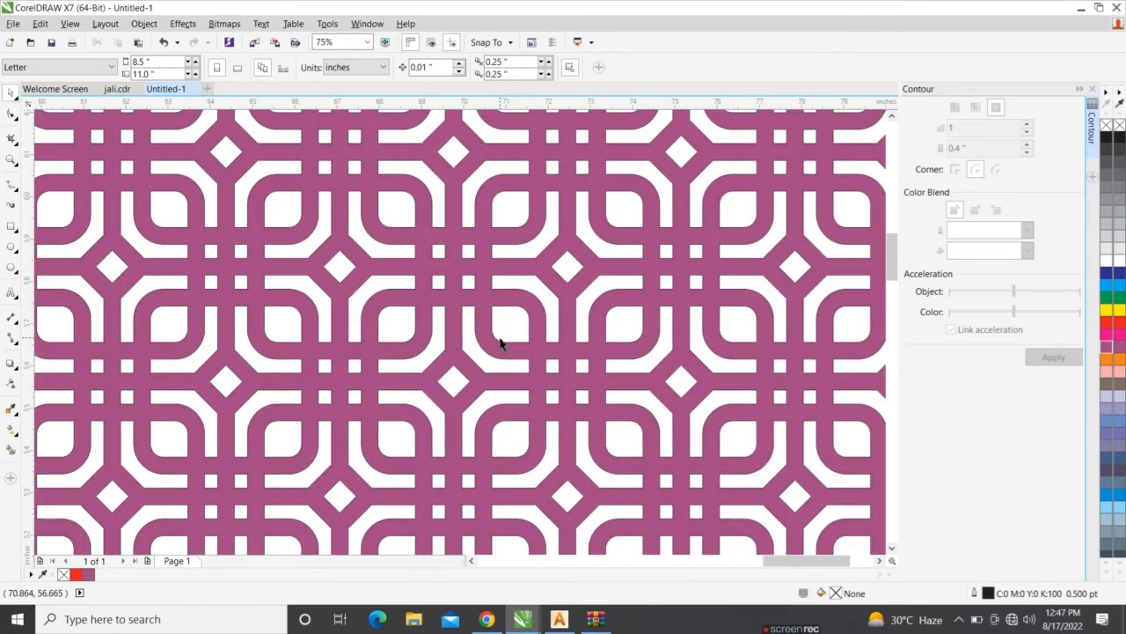
{"action": "scroll", "coordinate": [523, 232], "scroll_direction": "down", "scroll_amount": 2}
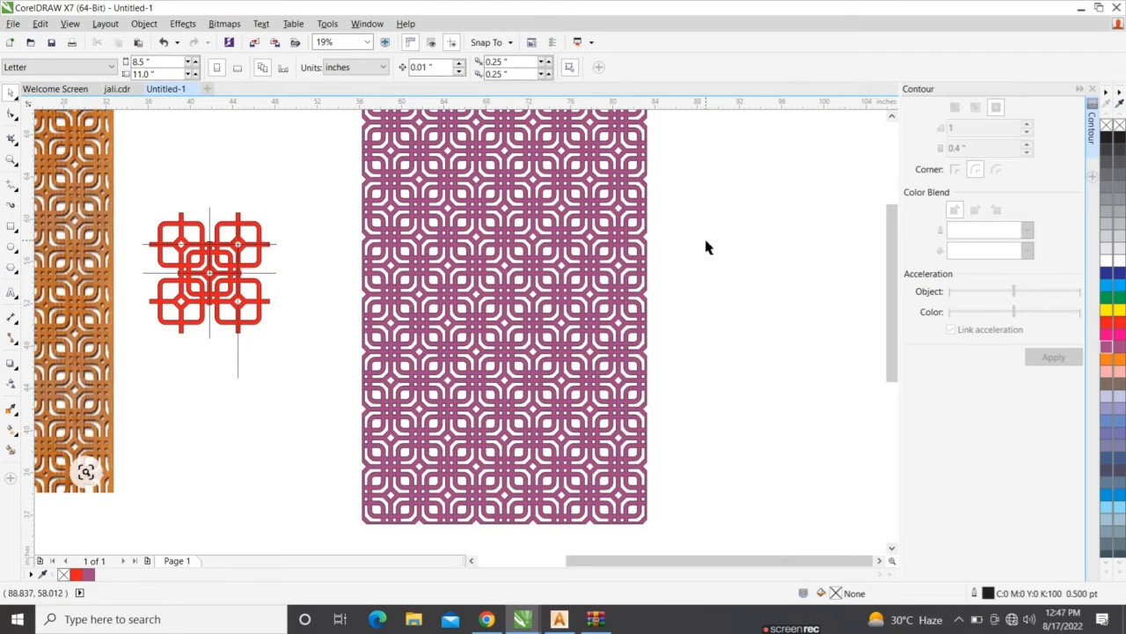
{"action": "left_click", "coordinate": [586, 253]}
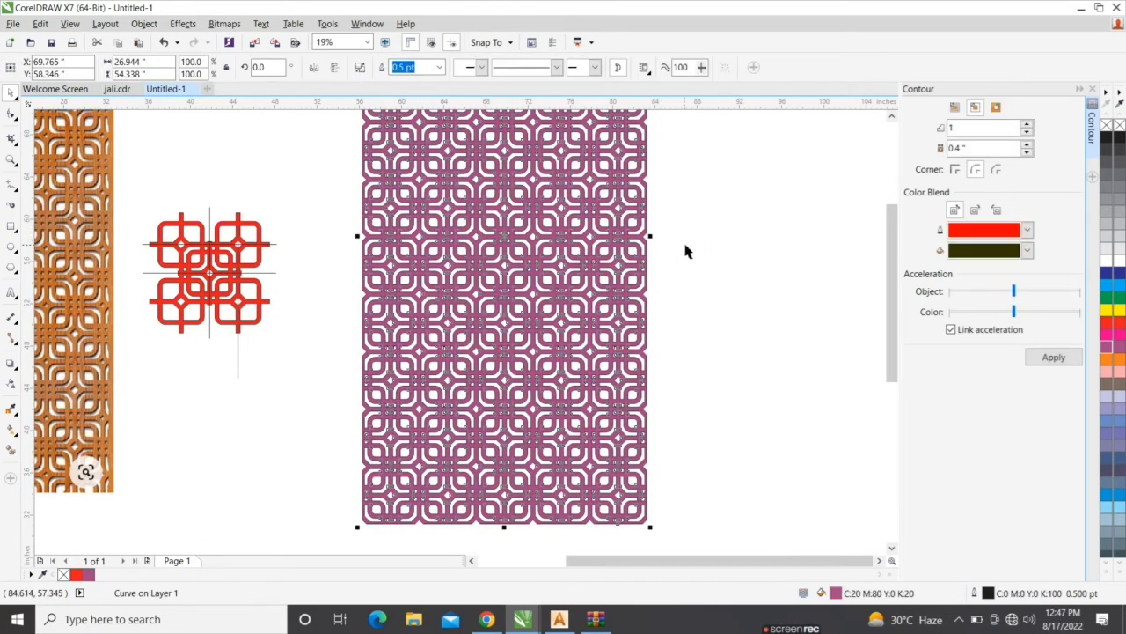
{"action": "key", "text": "Escape"}
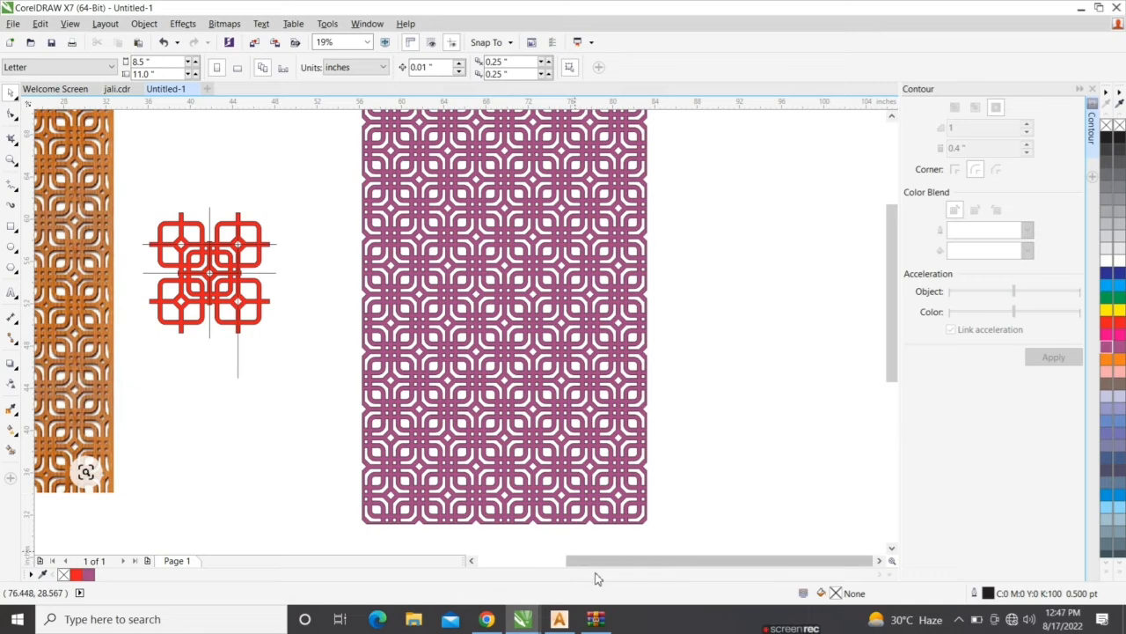
{"action": "mouse_move", "coordinate": [766, 619]}
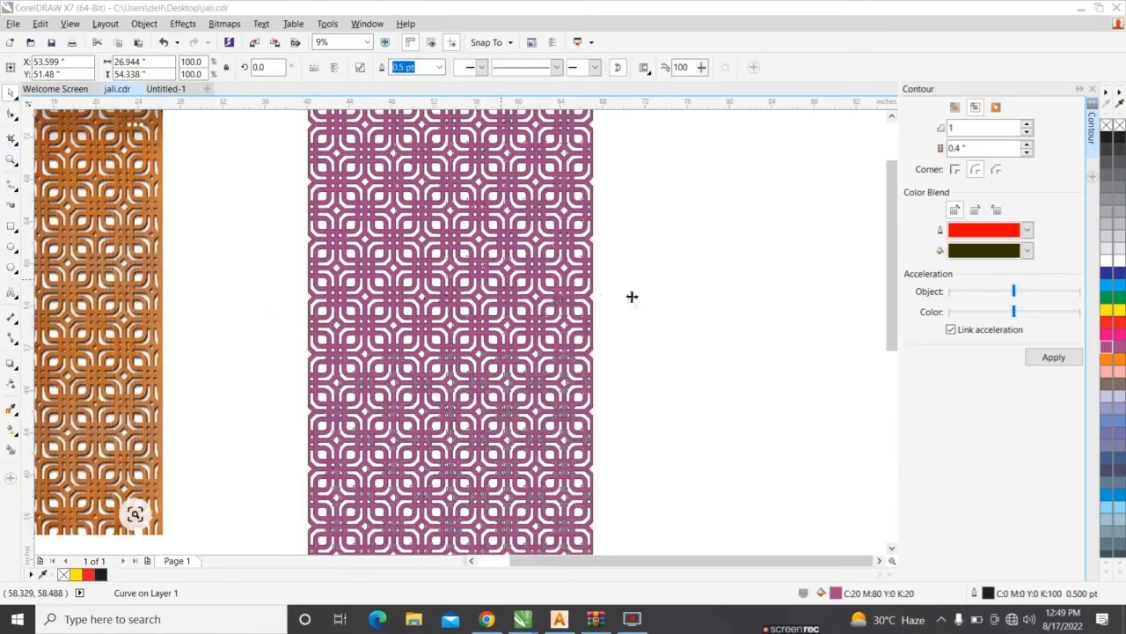
Draw a rectangle sized 48 by 39 inches and move it into the empty space beyond the lattice panel.
{"action": "scroll", "coordinate": [631, 296], "scroll_direction": "down", "scroll_amount": 2}
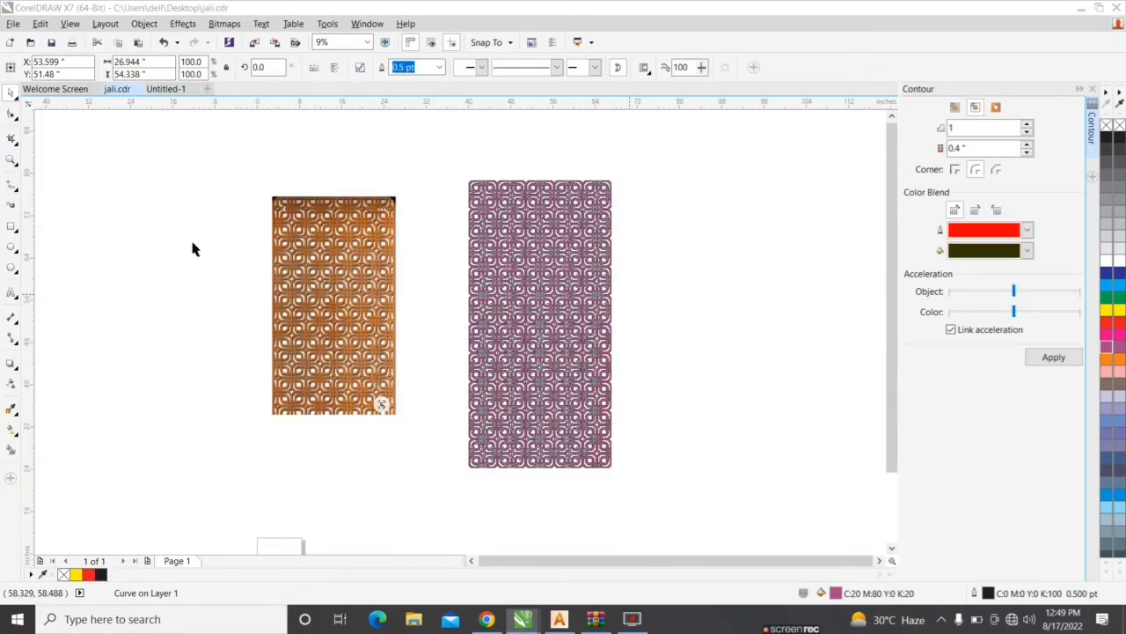
{"action": "key", "text": "F6"}
{"action": "left_click_drag", "start_coordinate": [174, 208], "coordinate": [232, 315]}
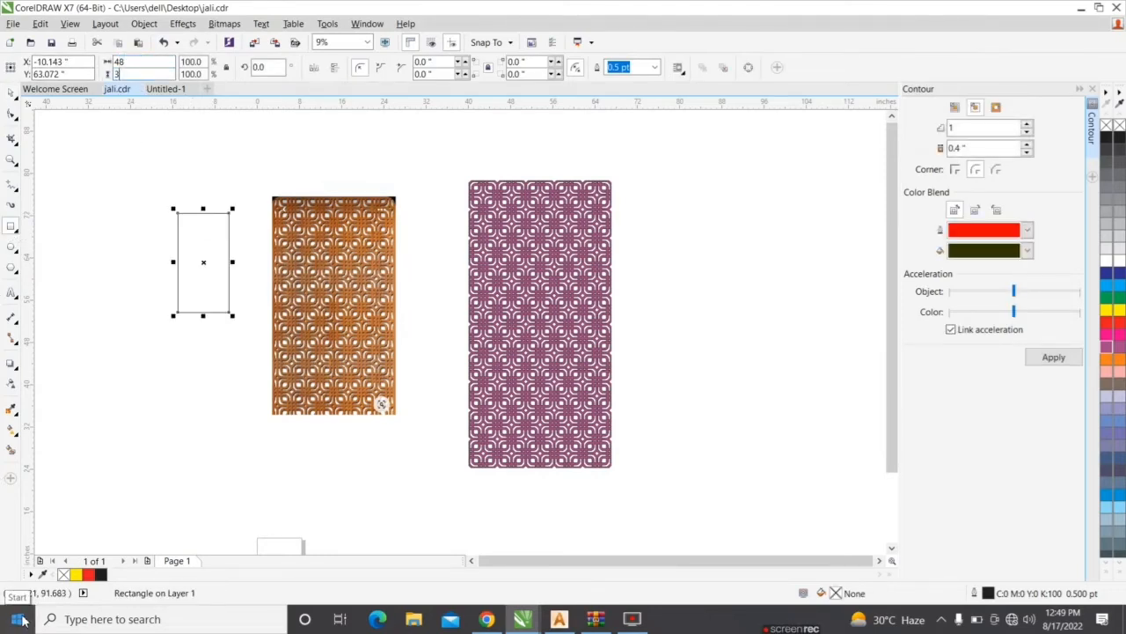
{"action": "key", "text": "Return"}
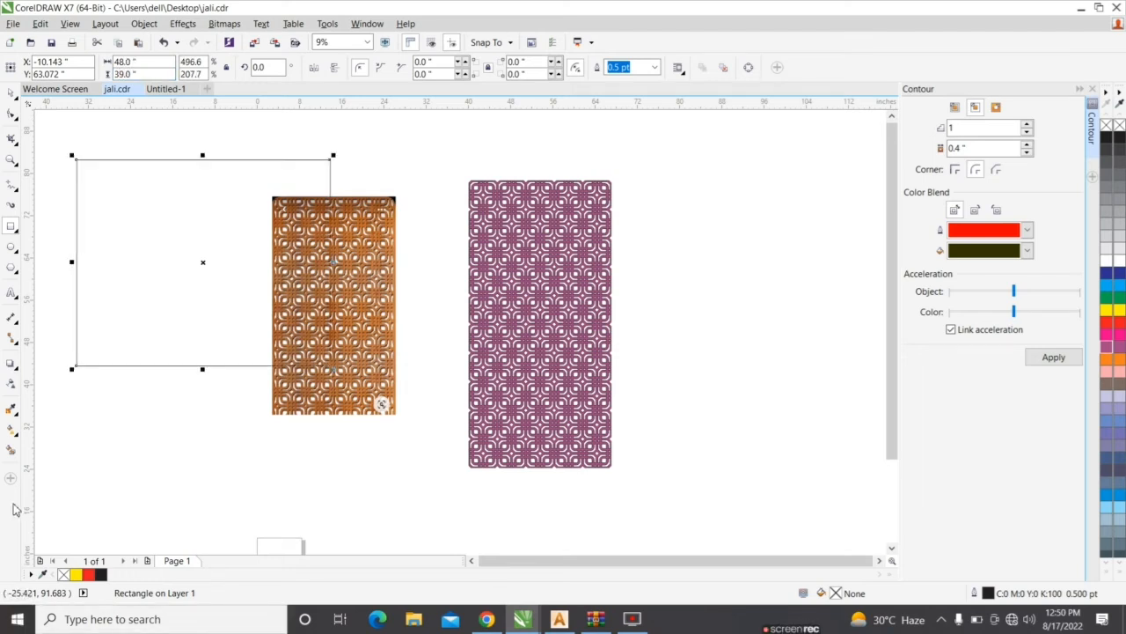
{"action": "scroll", "coordinate": [35, 486], "scroll_direction": "down", "scroll_amount": 2}
{"action": "left_click_drag", "start_coordinate": [138, 415], "coordinate": [478, 331]}
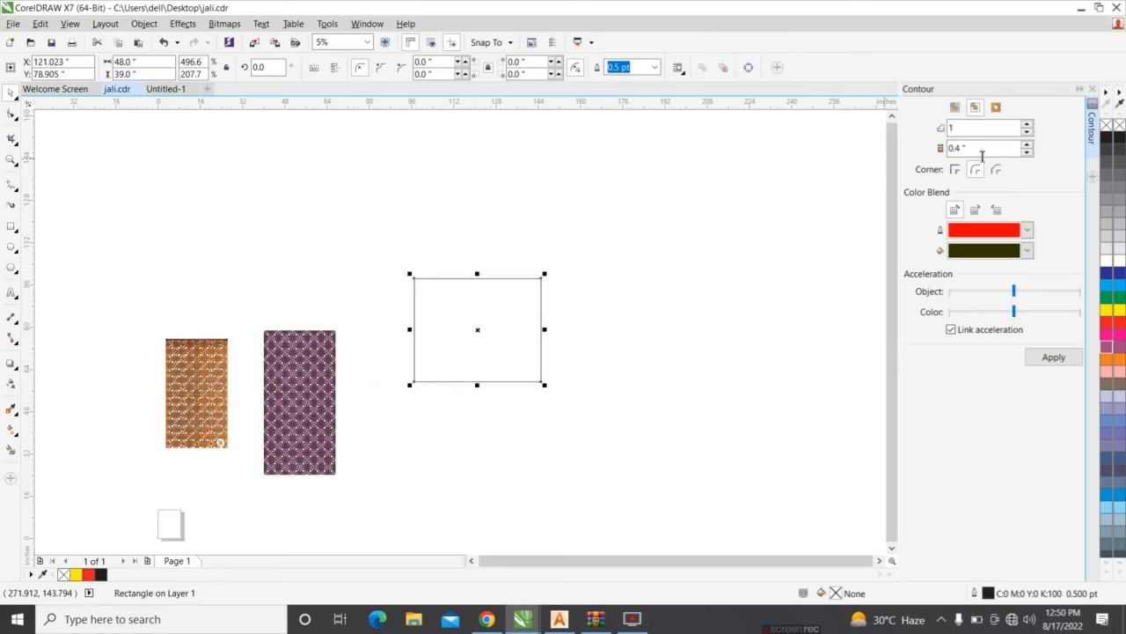
Add a one-step inside contour with a 1.5-inch offset to the rectangle and break the contour group apart.
{"action": "left_click_drag", "start_coordinate": [980, 150], "coordinate": [854, 201]}
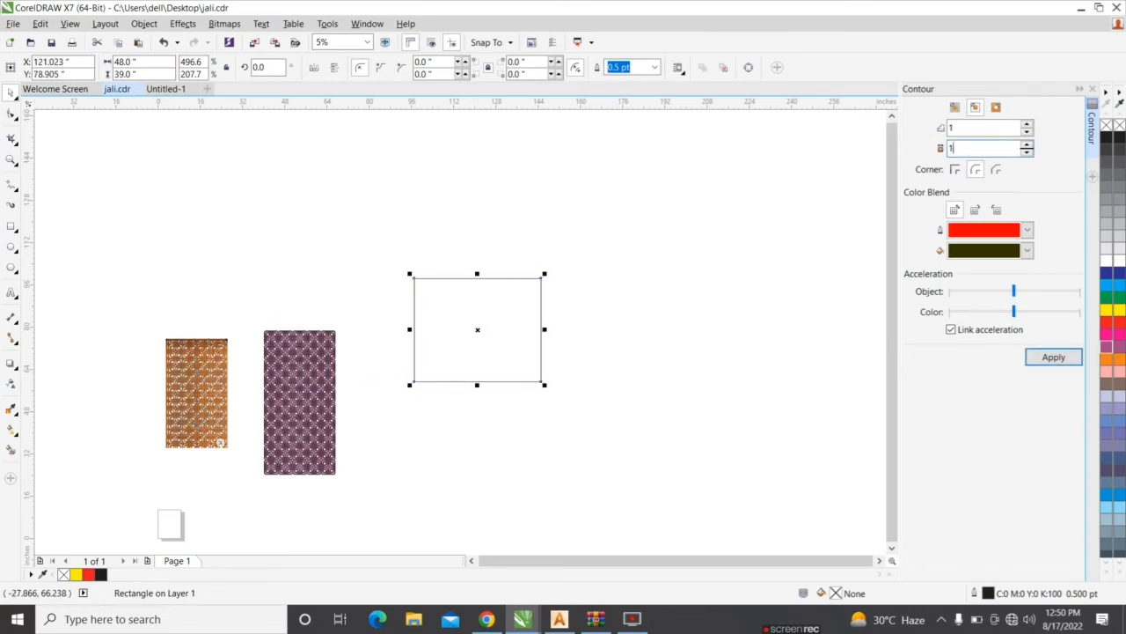
{"action": "key", "text": "Return"}
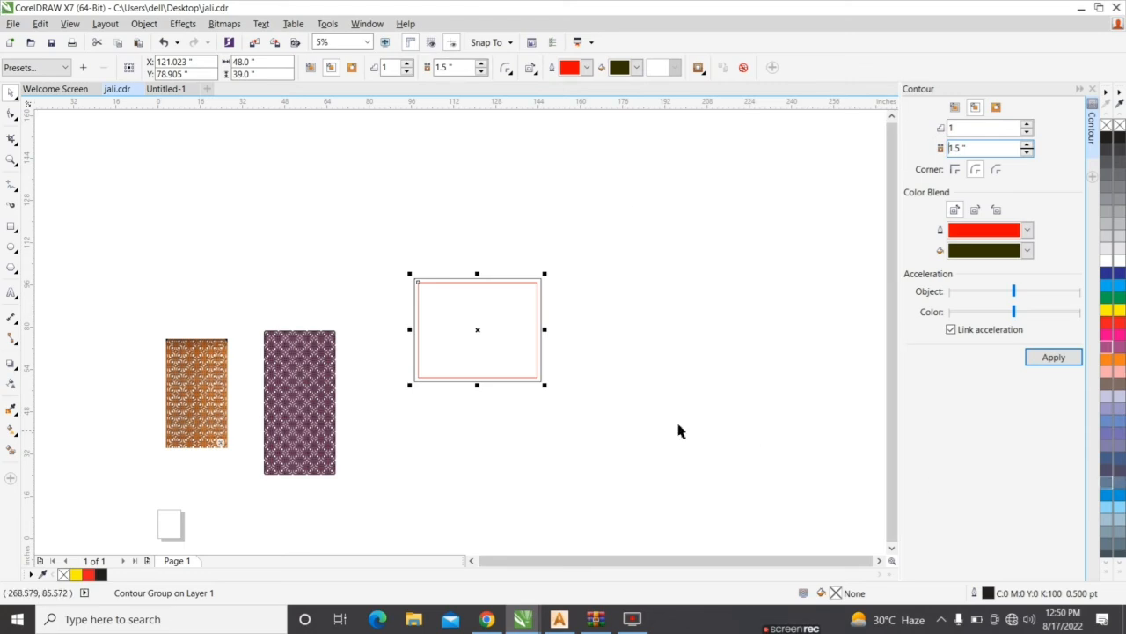
{"action": "left_click", "coordinate": [510, 339]}
{"action": "key", "text": "ctrl+k"}
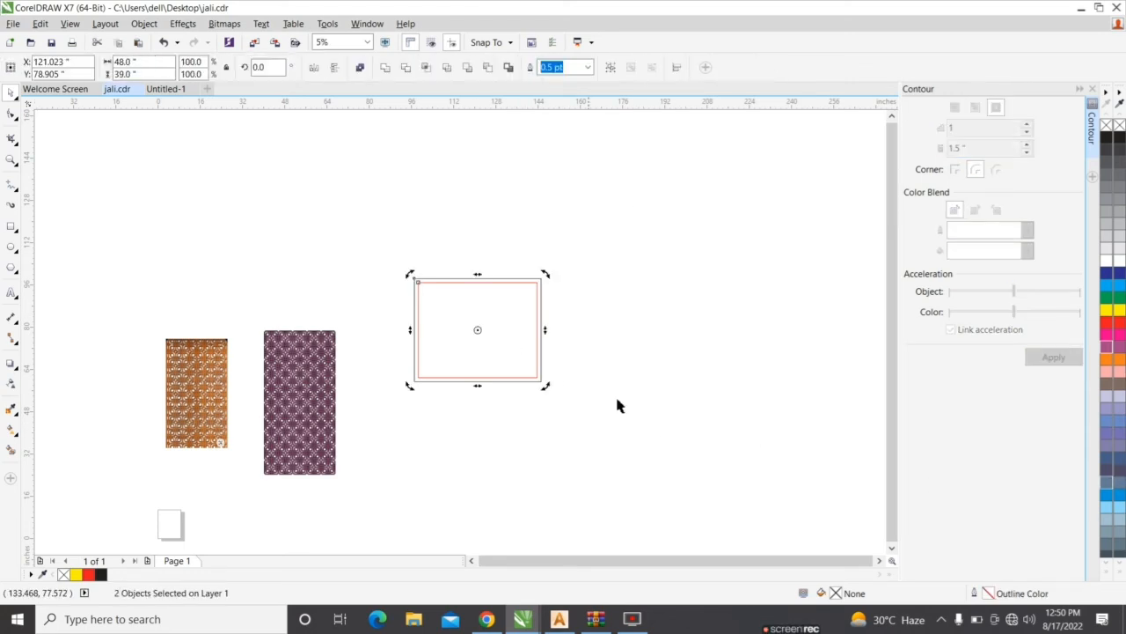
{"action": "left_click", "coordinate": [620, 401]}
Move the lattice panel toward the rectangles and rotate it to 270 degrees so it lies horizontally.
{"action": "left_click", "coordinate": [327, 370]}
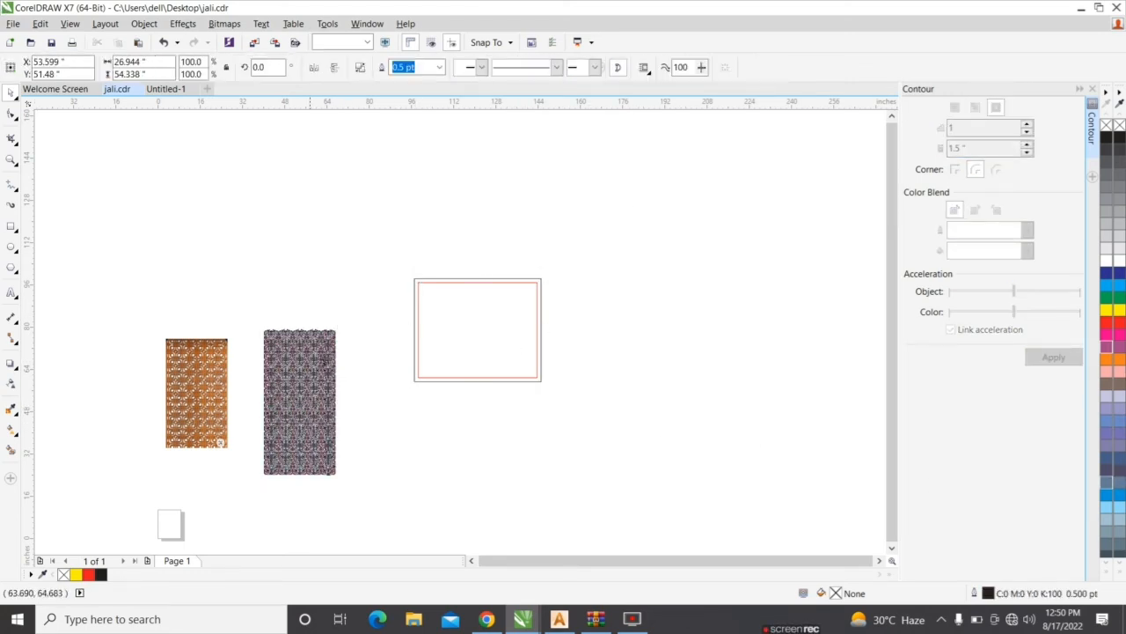
{"action": "left_click_drag", "start_coordinate": [325, 364], "coordinate": [475, 424]}
{"action": "left_click", "coordinate": [392, 368]}
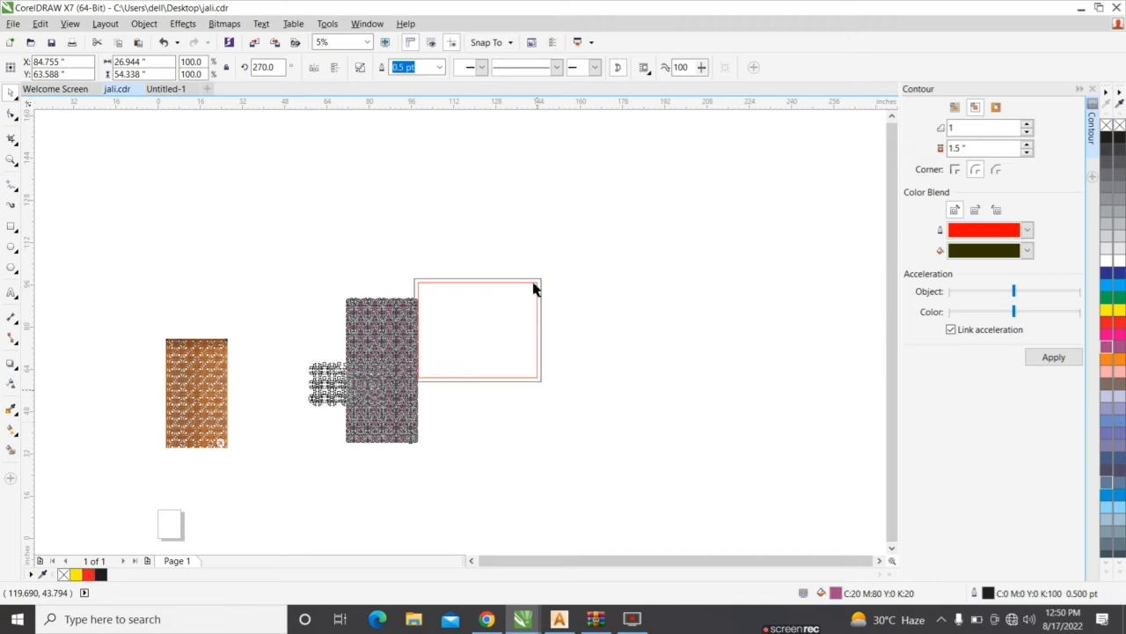
{"action": "left_click", "coordinate": [585, 347]}
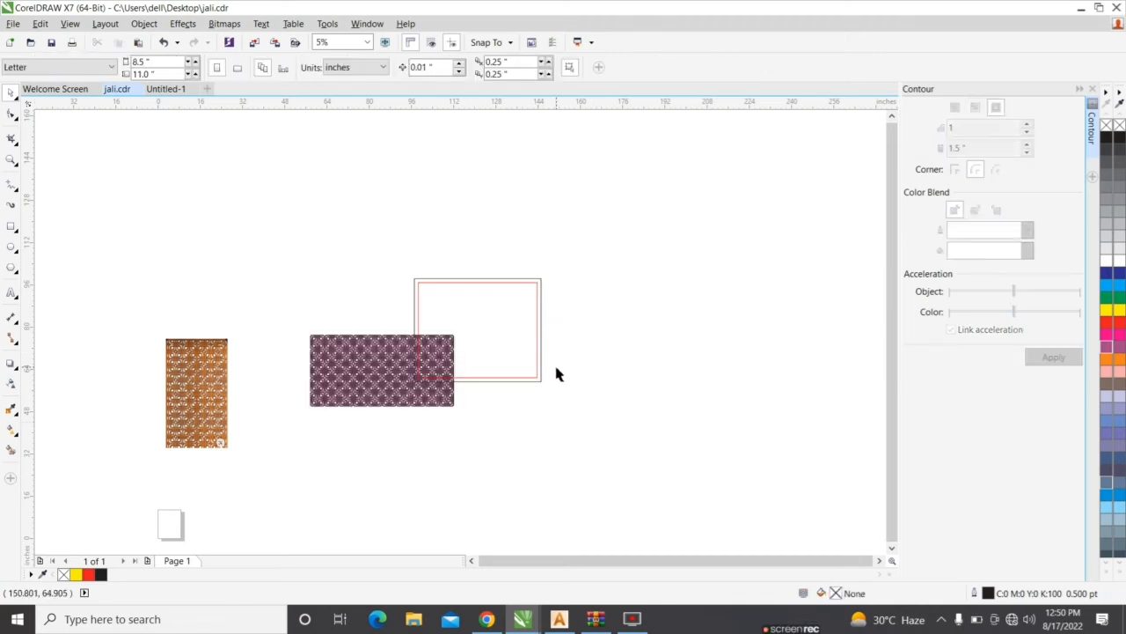
Move the inner red rectangle and the outer rectangle apart, and centre the lattice panel on the red one.
{"action": "left_click_drag", "start_coordinate": [459, 334], "coordinate": [677, 400]}
{"action": "left_click_drag", "start_coordinate": [490, 322], "coordinate": [322, 207]}
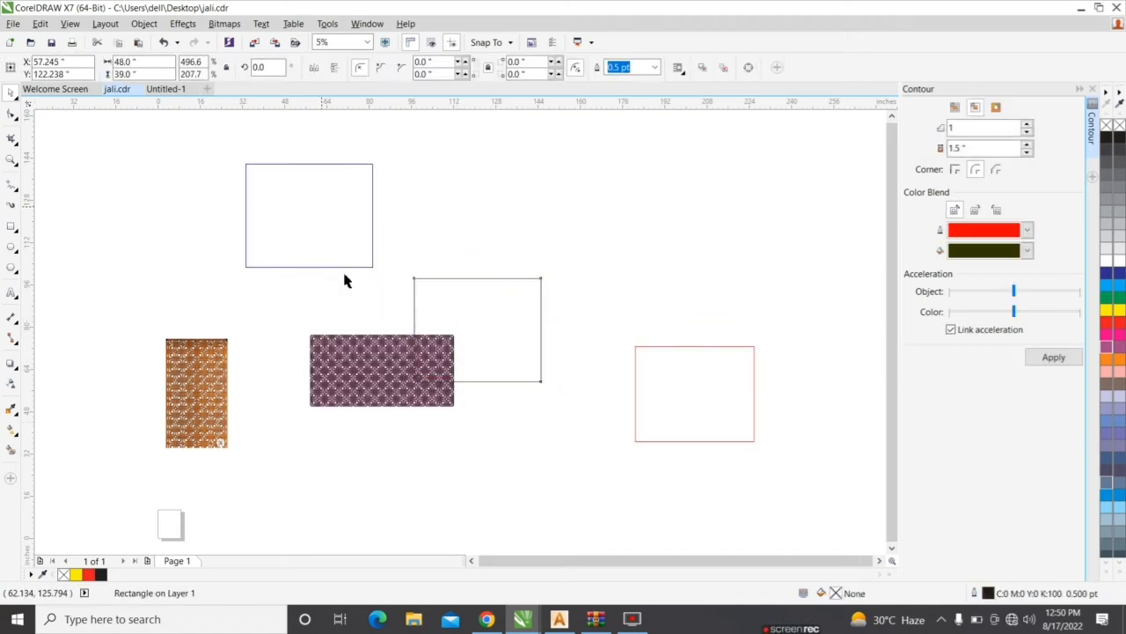
{"action": "left_click_drag", "start_coordinate": [454, 370], "coordinate": [774, 395]}
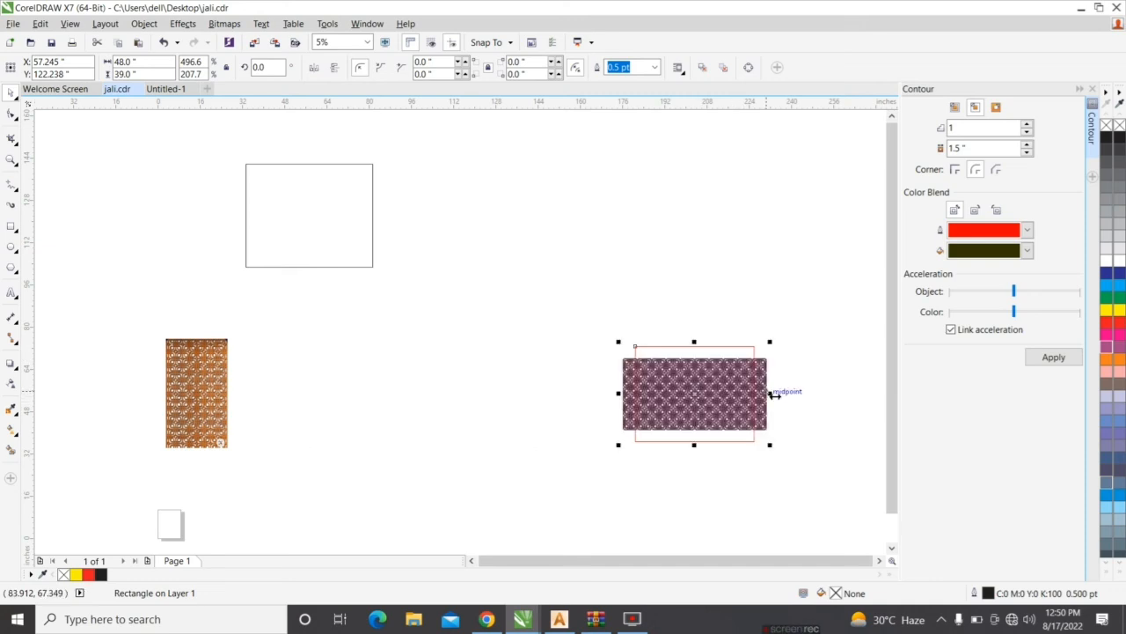
{"action": "scroll", "coordinate": [774, 395], "scroll_direction": "up", "scroll_amount": 2}
{"action": "left_click", "coordinate": [773, 394]}
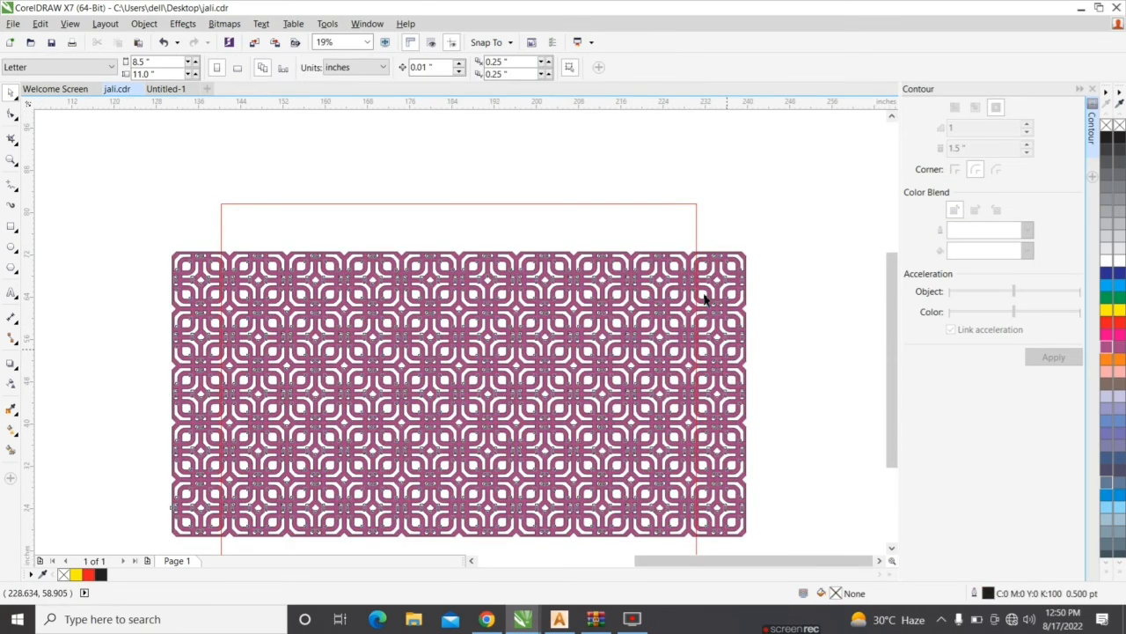
Scale the lattice proportionally about its centre to about 77.78 by 38.57 inches so it covers the red rectangle.
{"action": "scroll", "coordinate": [704, 299], "scroll_direction": "down", "scroll_amount": 2}
{"action": "left_click", "coordinate": [708, 281]}
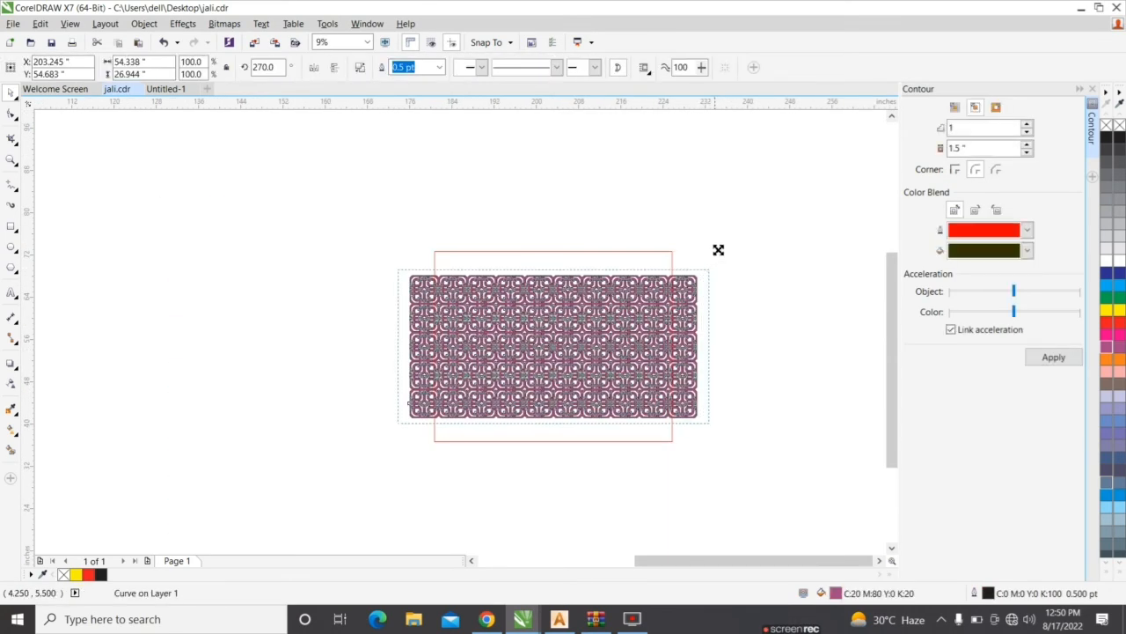
{"action": "left_click_drag", "start_coordinate": [718, 249], "coordinate": [763, 240]}
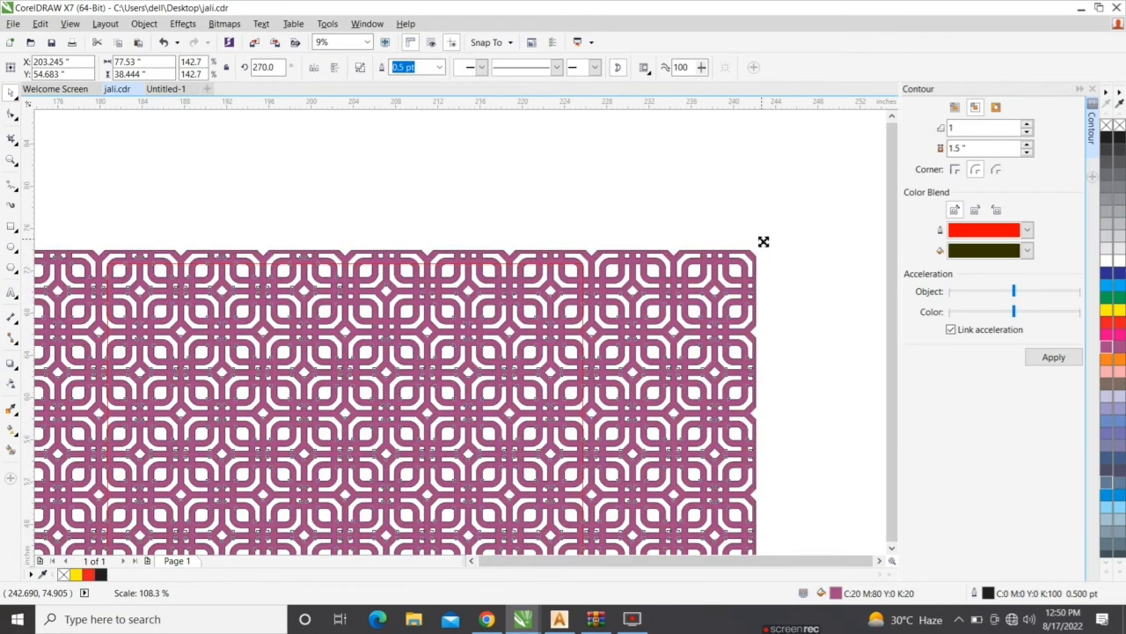
Try cutting the red rectangle out of the lattice with Back minus Front, and undo it.
{"action": "left_click_drag", "start_coordinate": [331, 202], "coordinate": [801, 515]}
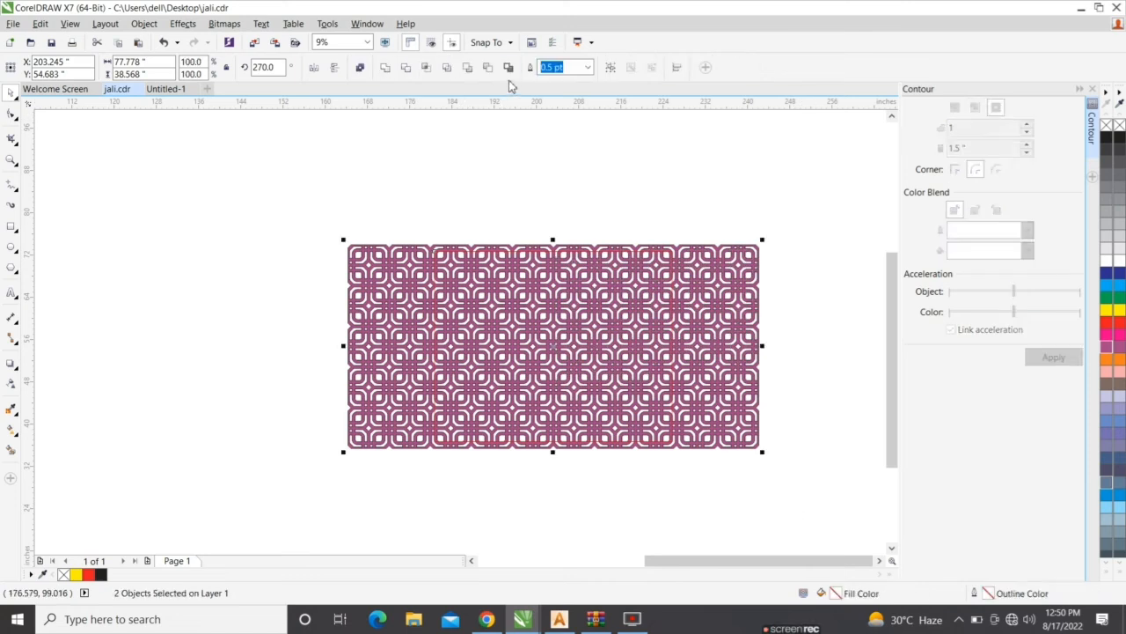
{"action": "left_click", "coordinate": [489, 68]}
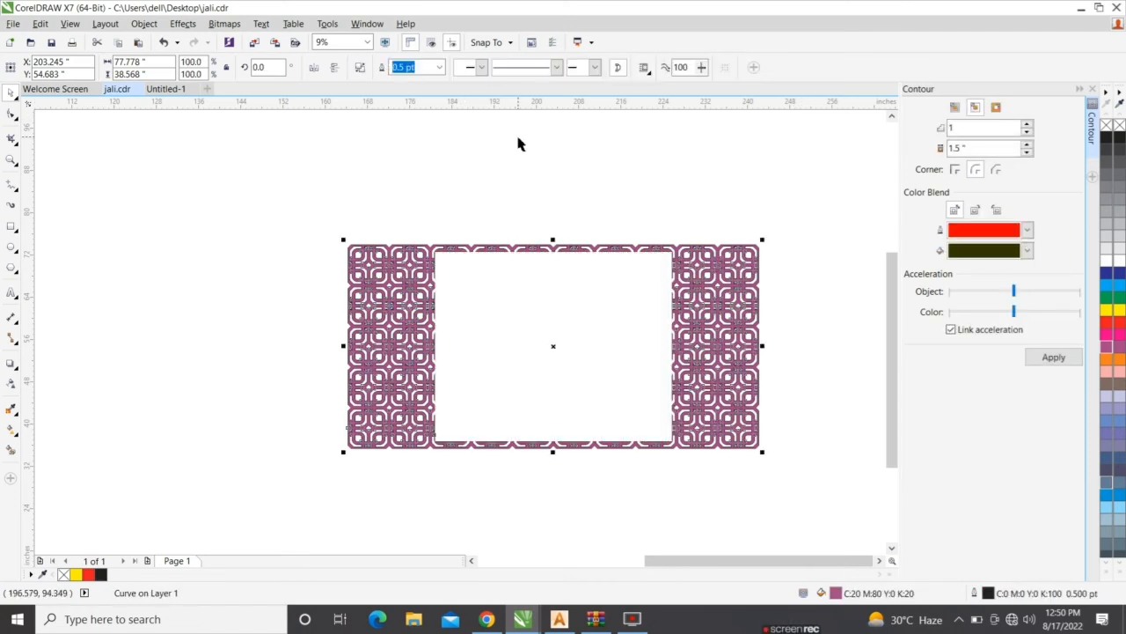
{"action": "key", "text": "ctrl+z"}
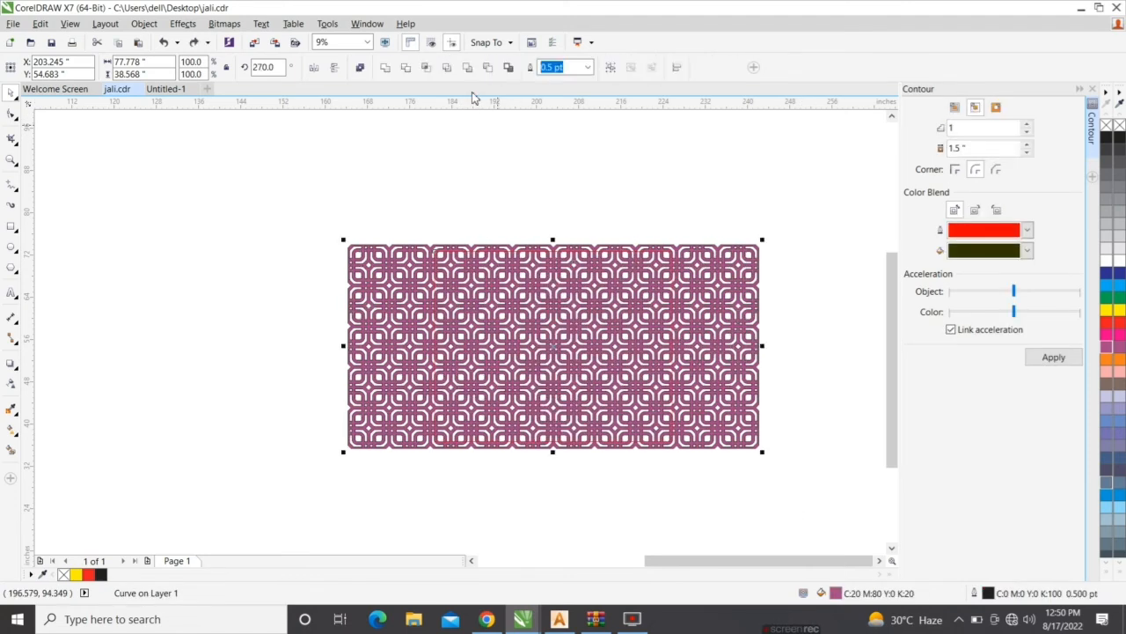
Try subtracting the lattice from the red rectangle with Front minus Back, and undo it.
{"action": "left_click", "coordinate": [468, 69]}
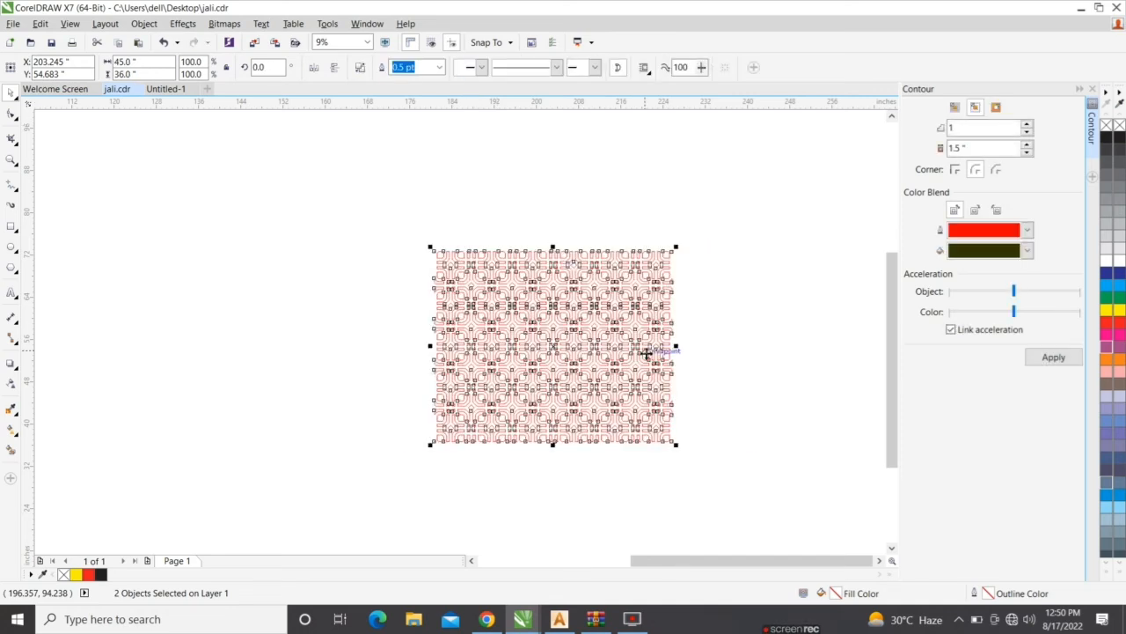
{"action": "scroll", "coordinate": [648, 349], "scroll_direction": "up", "scroll_amount": 4}
{"action": "scroll", "coordinate": [704, 349], "scroll_direction": "down", "scroll_amount": 5}
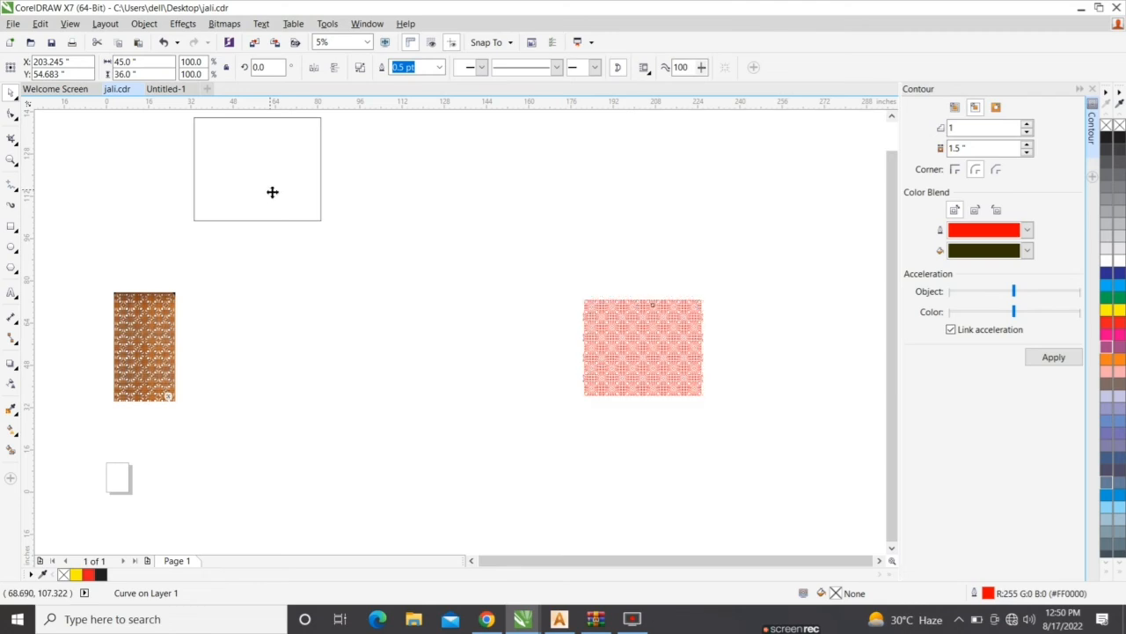
{"action": "left_click", "coordinate": [272, 192], "text": "shift"}
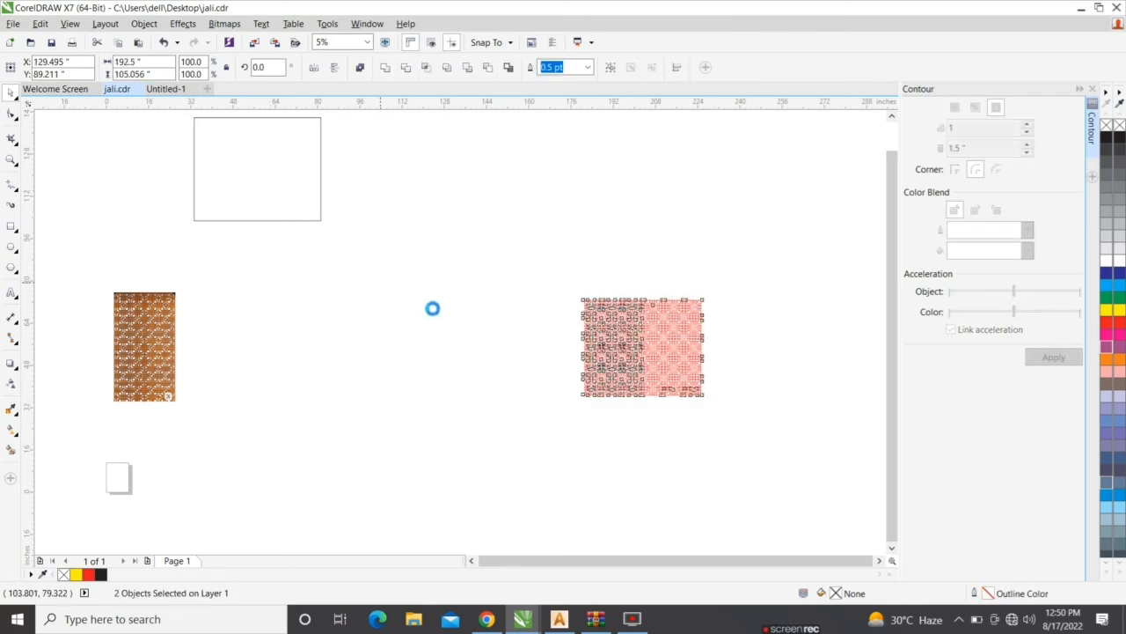
{"action": "left_click", "coordinate": [563, 397]}
Place a spare copy of the lattice in empty space and subtract the original lattice from the red rectangle with Front minus Back.
{"action": "left_click_drag", "start_coordinate": [555, 357], "coordinate": [257, 491]}
{"action": "left_click_drag", "start_coordinate": [500, 258], "coordinate": [782, 458]}
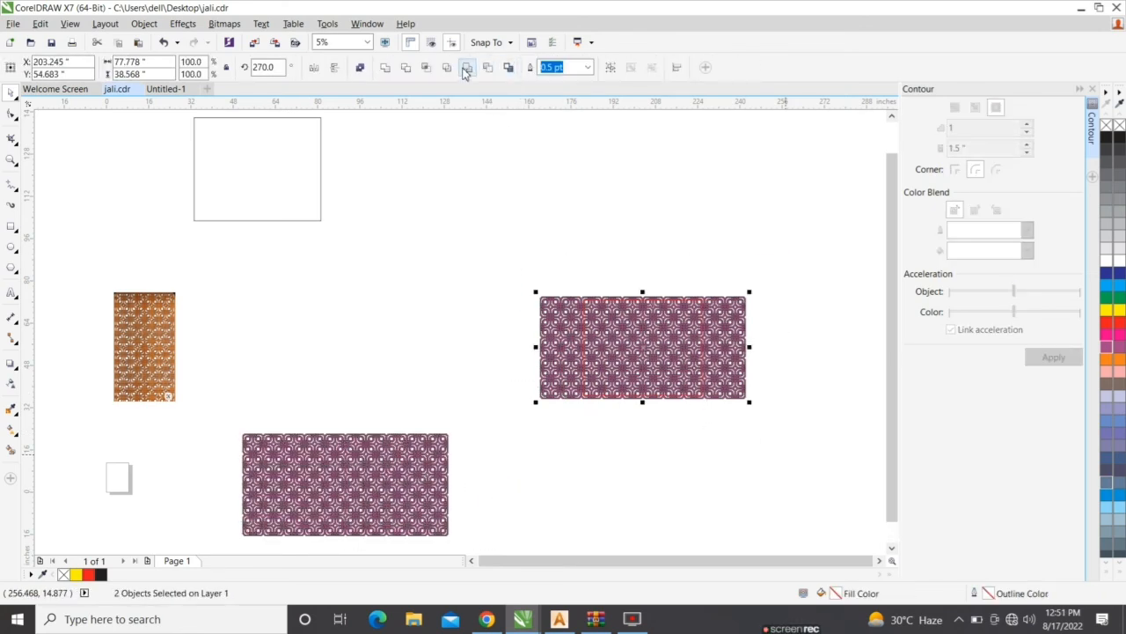
{"action": "left_click", "coordinate": [466, 68]}
Centre the red cutout shapes inside the 48 by 39 inch rectangle and combine them into one purple-filled framed panel.
{"action": "left_click", "coordinate": [294, 165], "text": "shift"}
{"action": "key", "text": "c"}
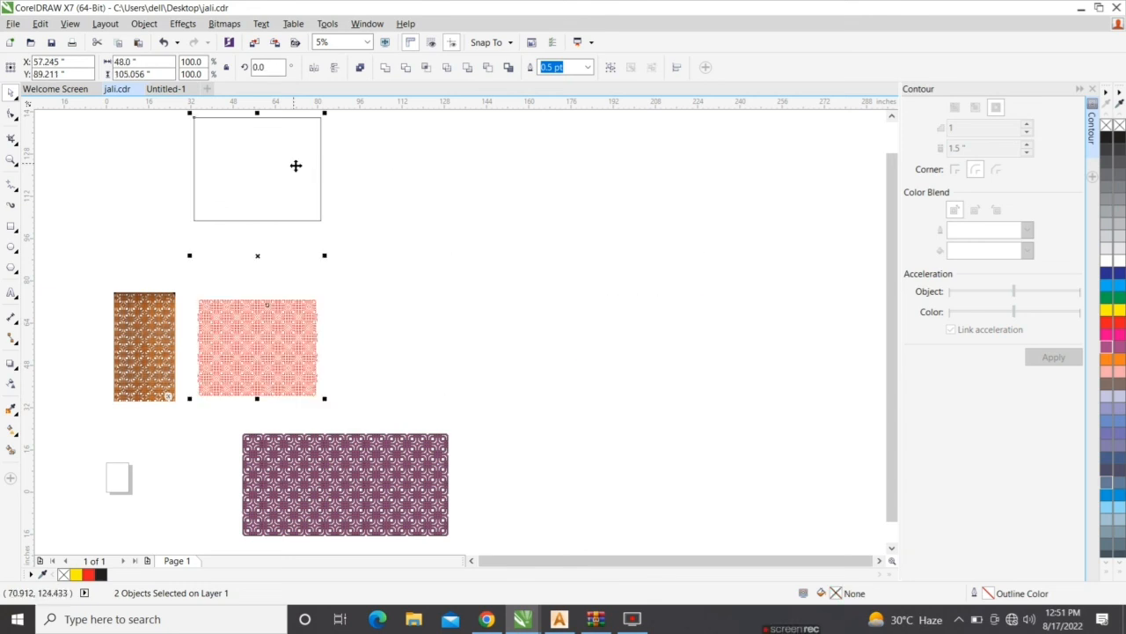
{"action": "key", "text": "e"}
{"action": "left_click", "coordinate": [359, 67]}
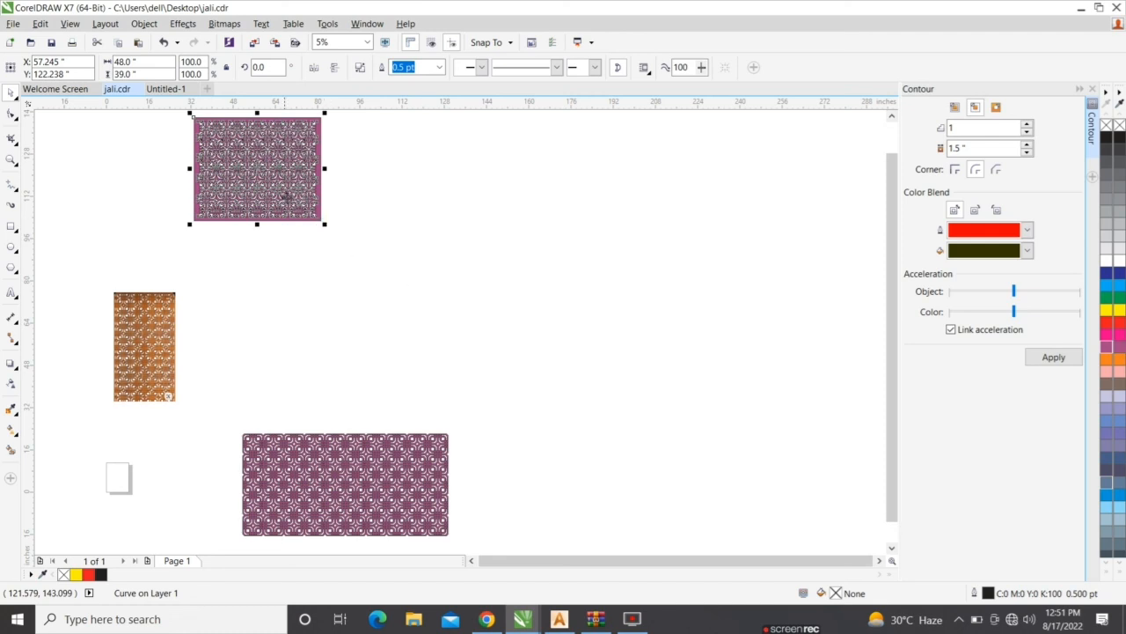
Move the framed lattice panel to empty space and check it in a full-screen preview.
{"action": "left_click_drag", "start_coordinate": [288, 195], "coordinate": [654, 306]}
{"action": "scroll", "coordinate": [654, 308], "scroll_direction": "up", "scroll_amount": 2}
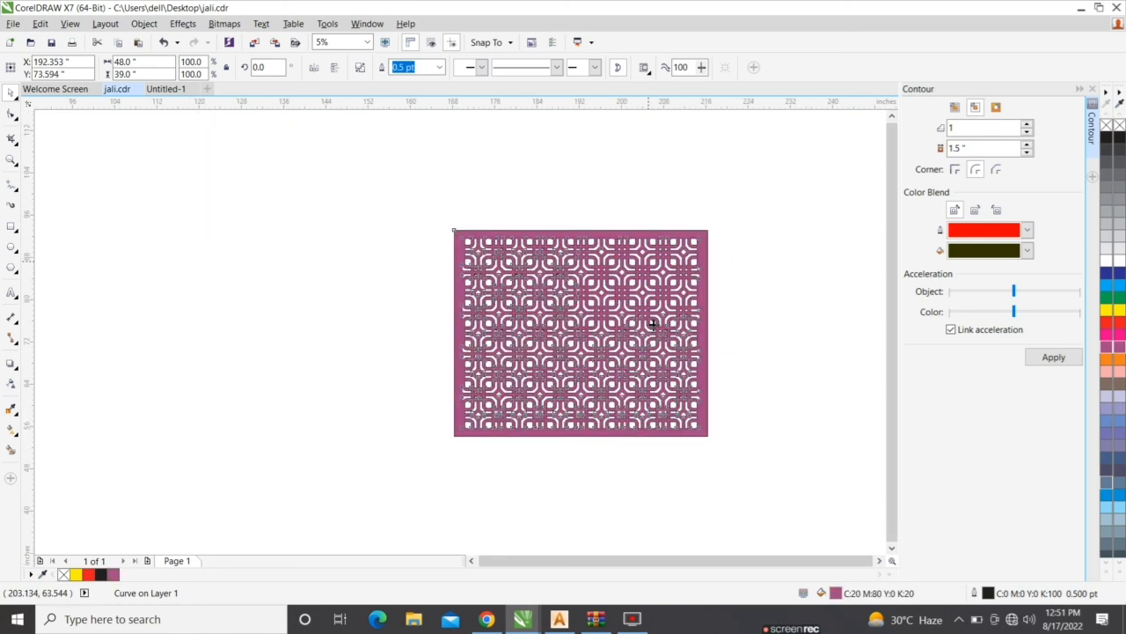
{"action": "scroll", "coordinate": [654, 324], "scroll_direction": "up", "scroll_amount": 2}
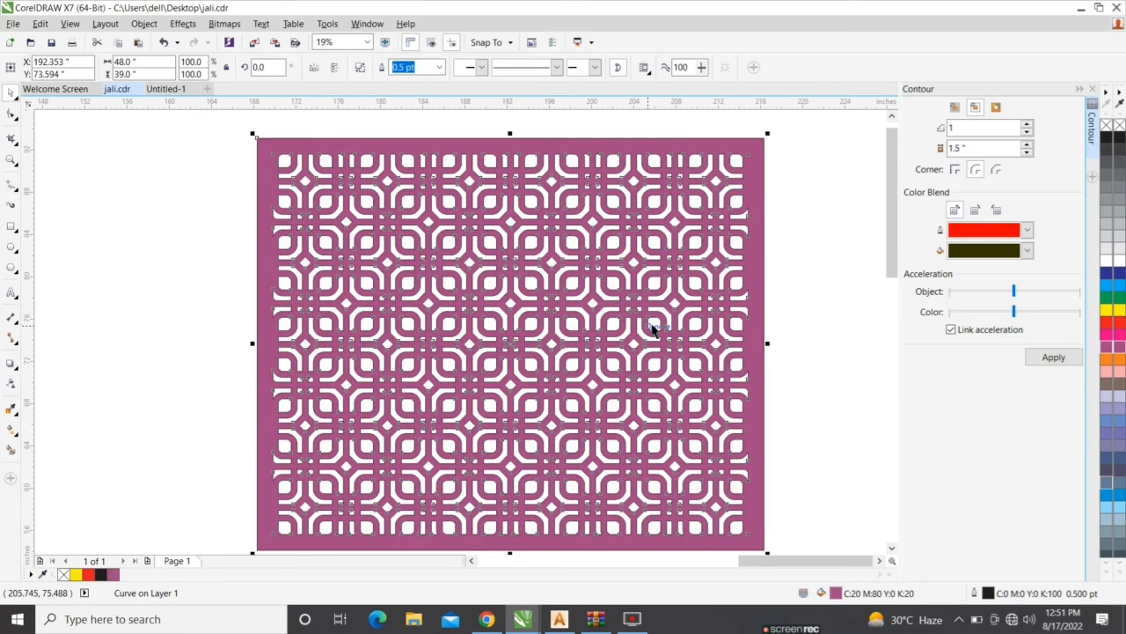
{"action": "key", "text": "shift+F2"}
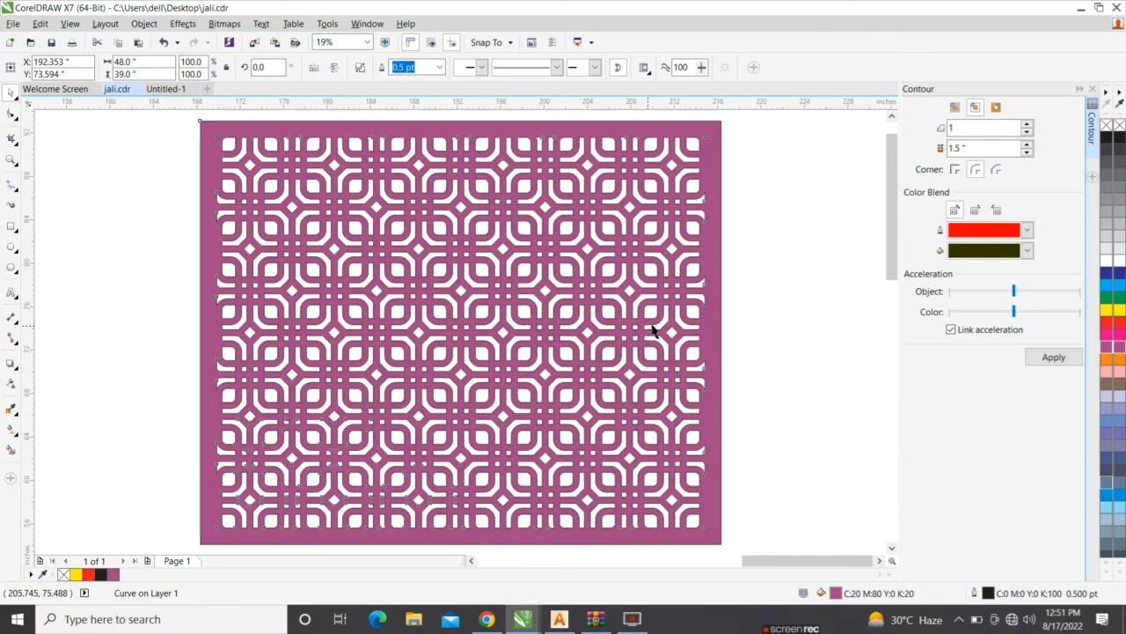
{"action": "key", "text": "F9"}
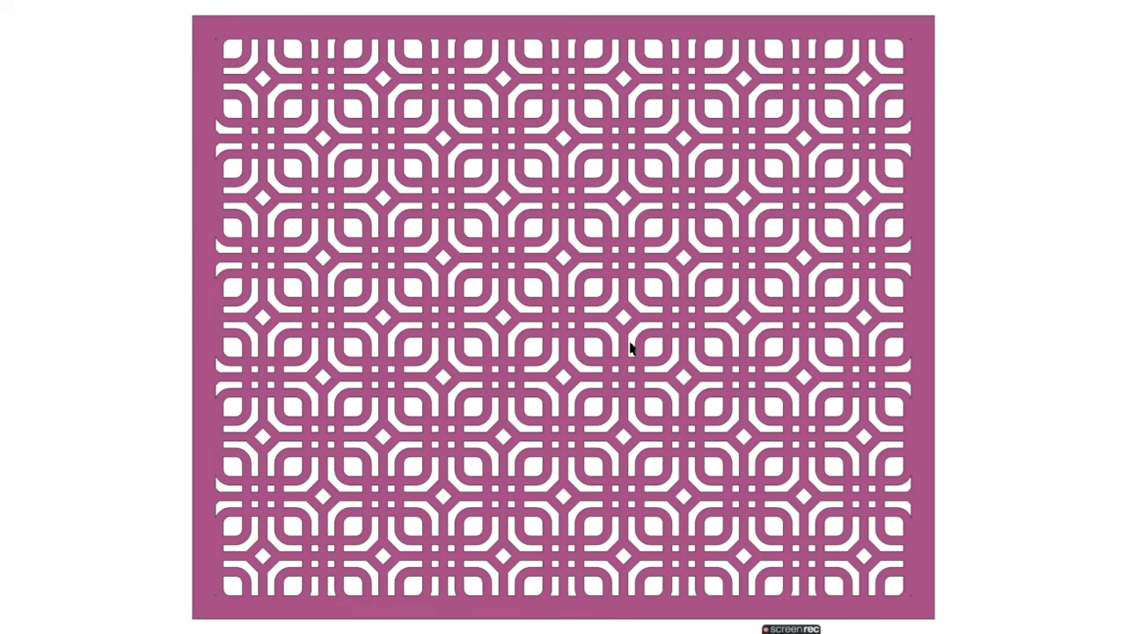
{"action": "key", "text": "F9"}
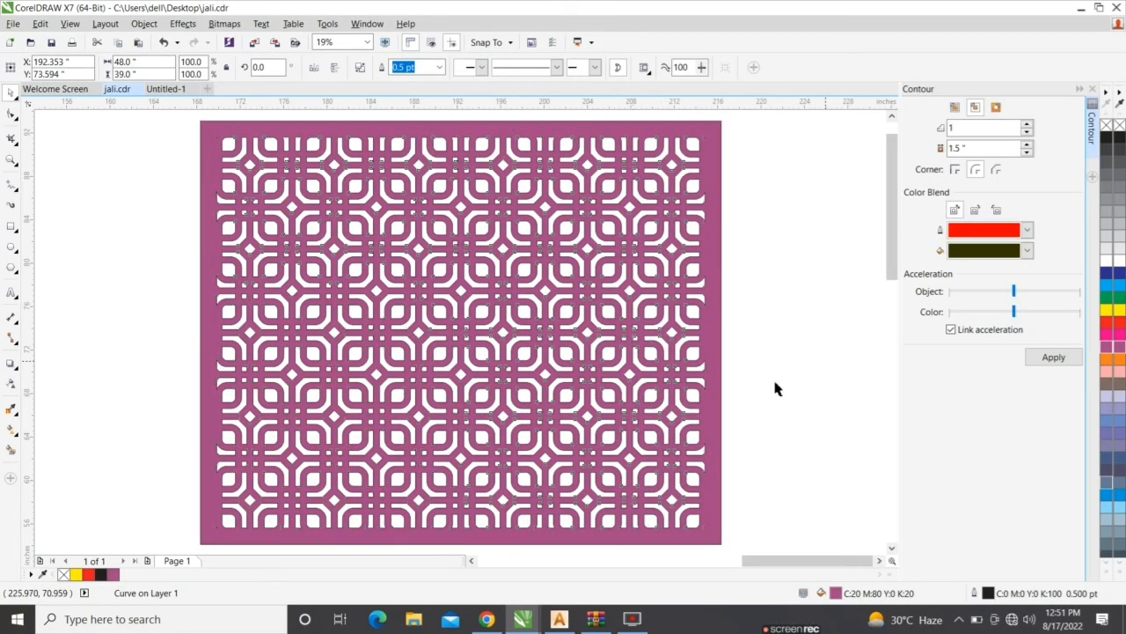